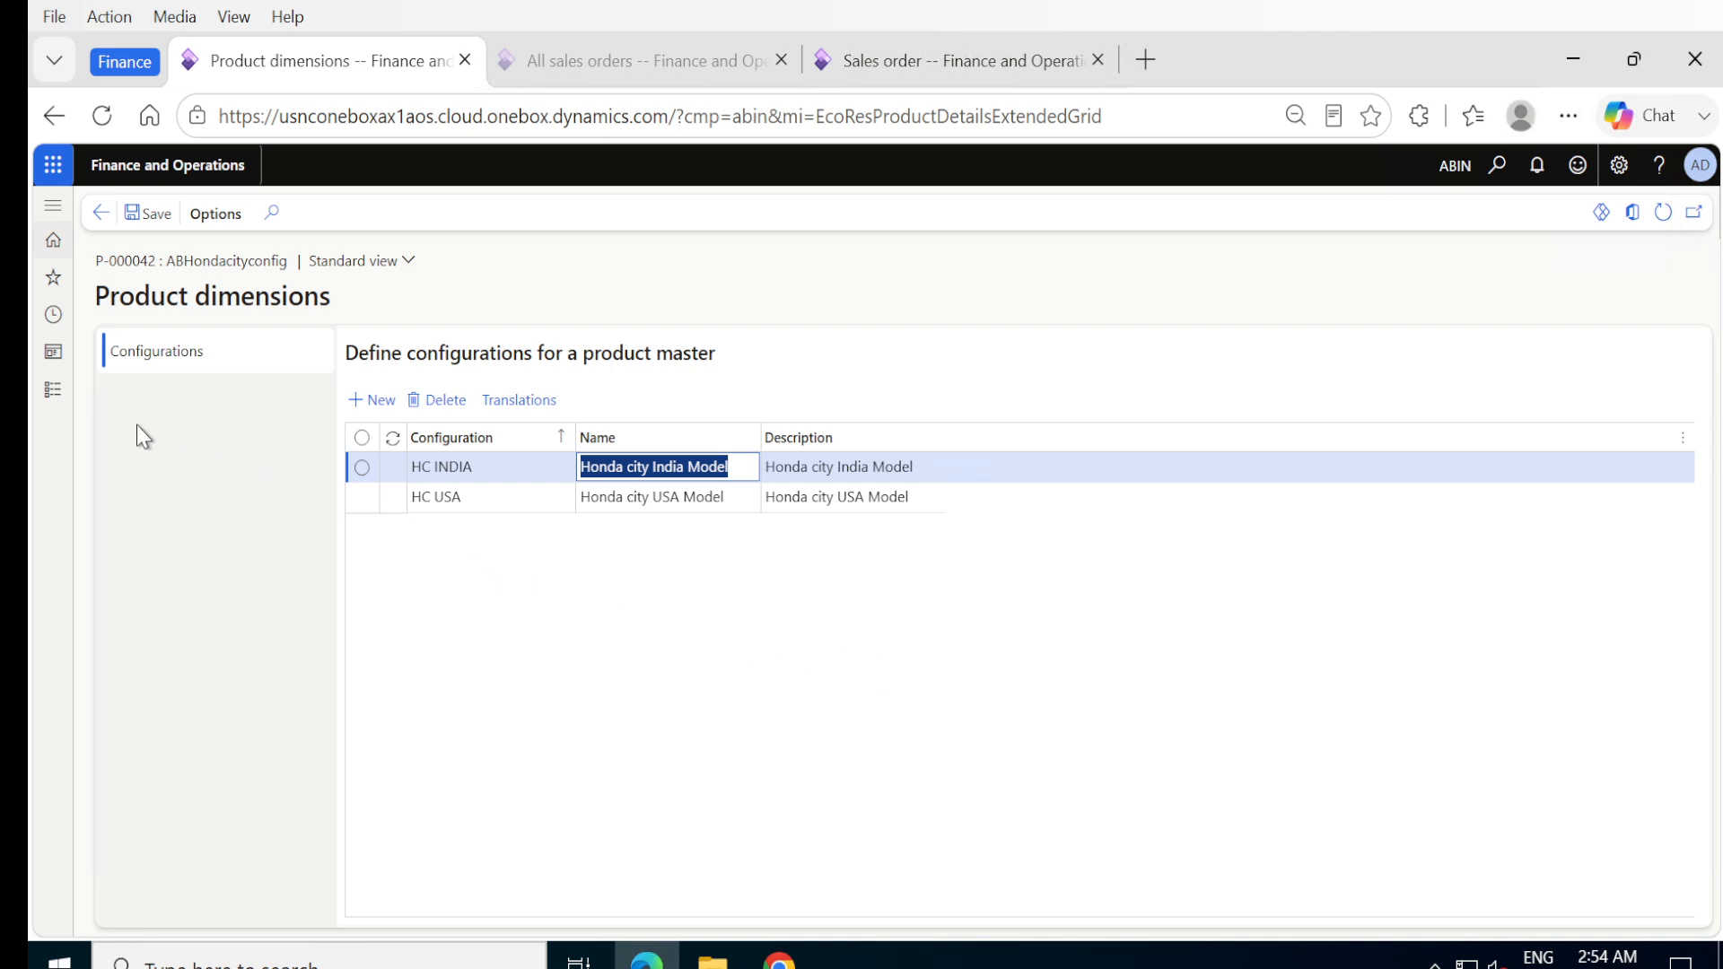
- Examine the items under the ABHC USA and ABHC IND groups in the AB Honda city config. product's configuration tree
{"action": "left_click", "coordinate": [100, 213]}
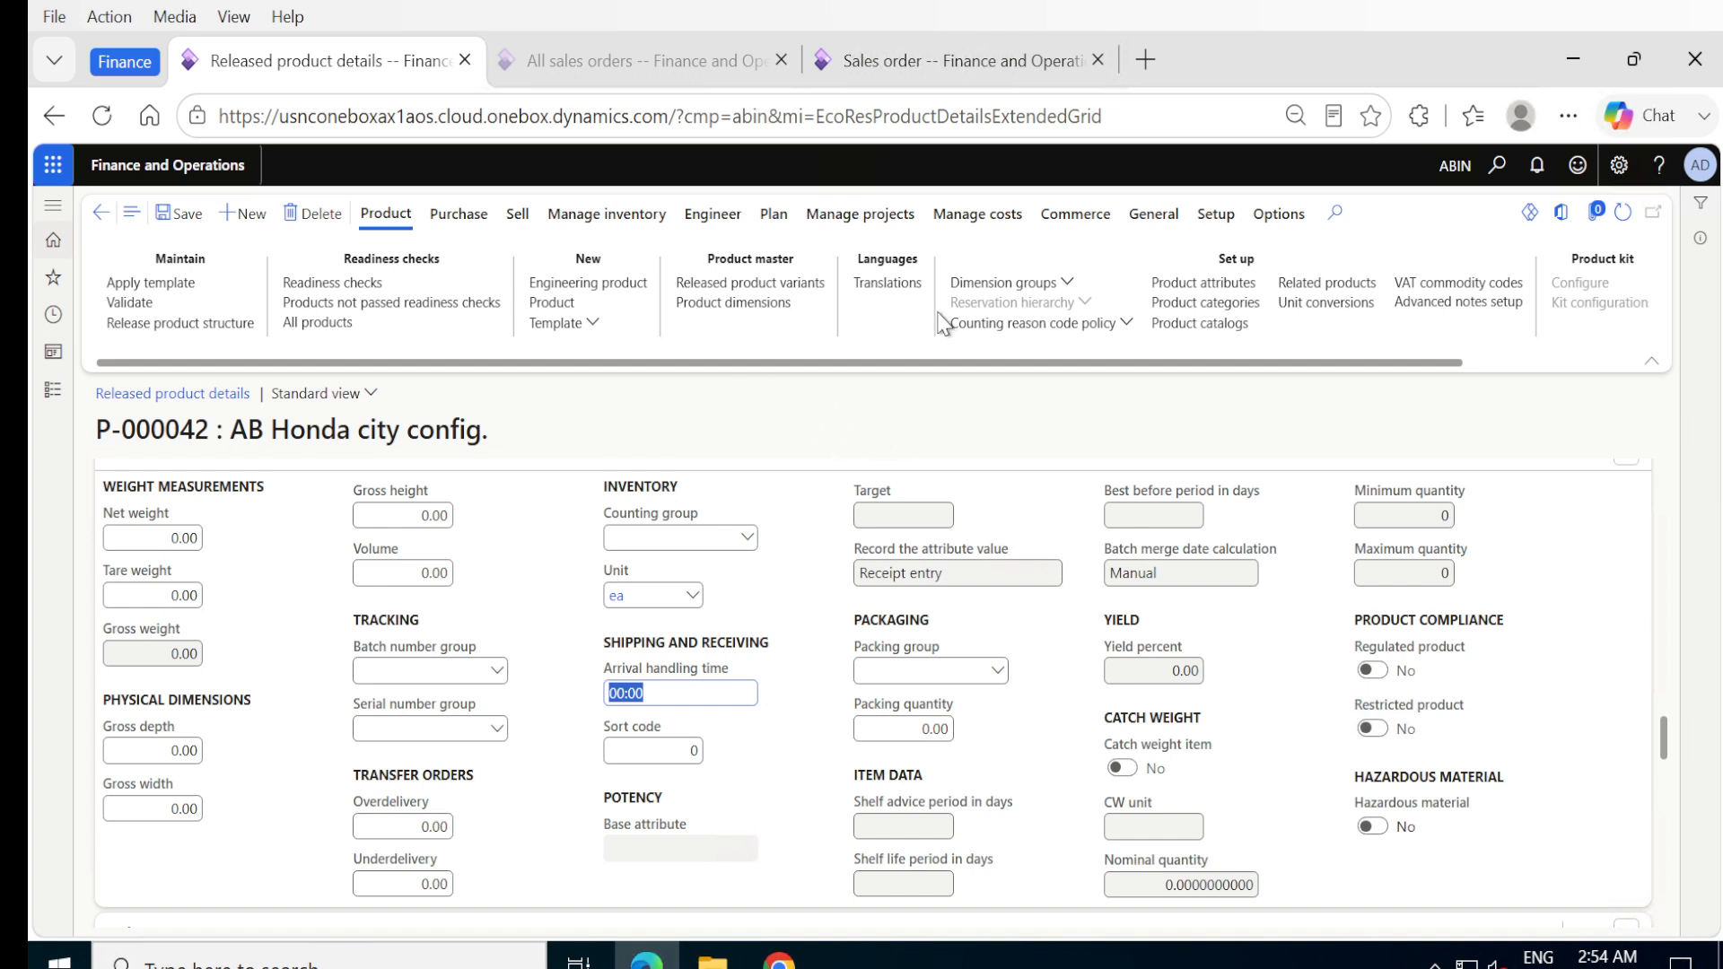
{"action": "left_click", "coordinate": [713, 214]}
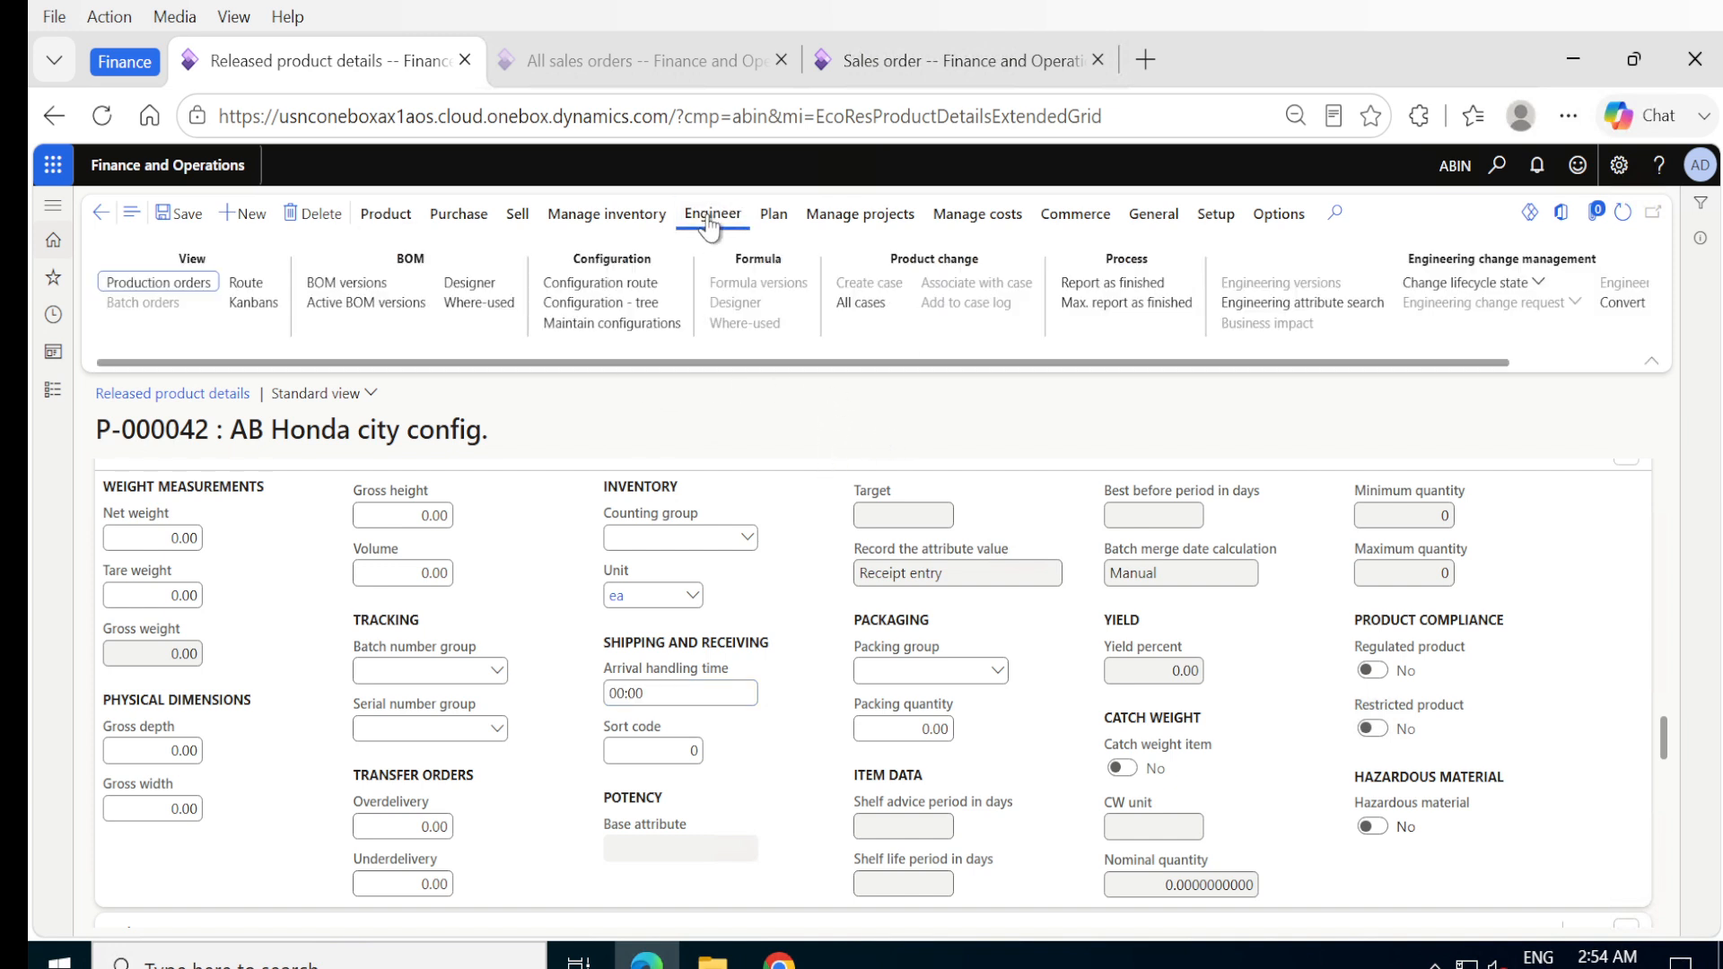
{"action": "left_click", "coordinate": [601, 305]}
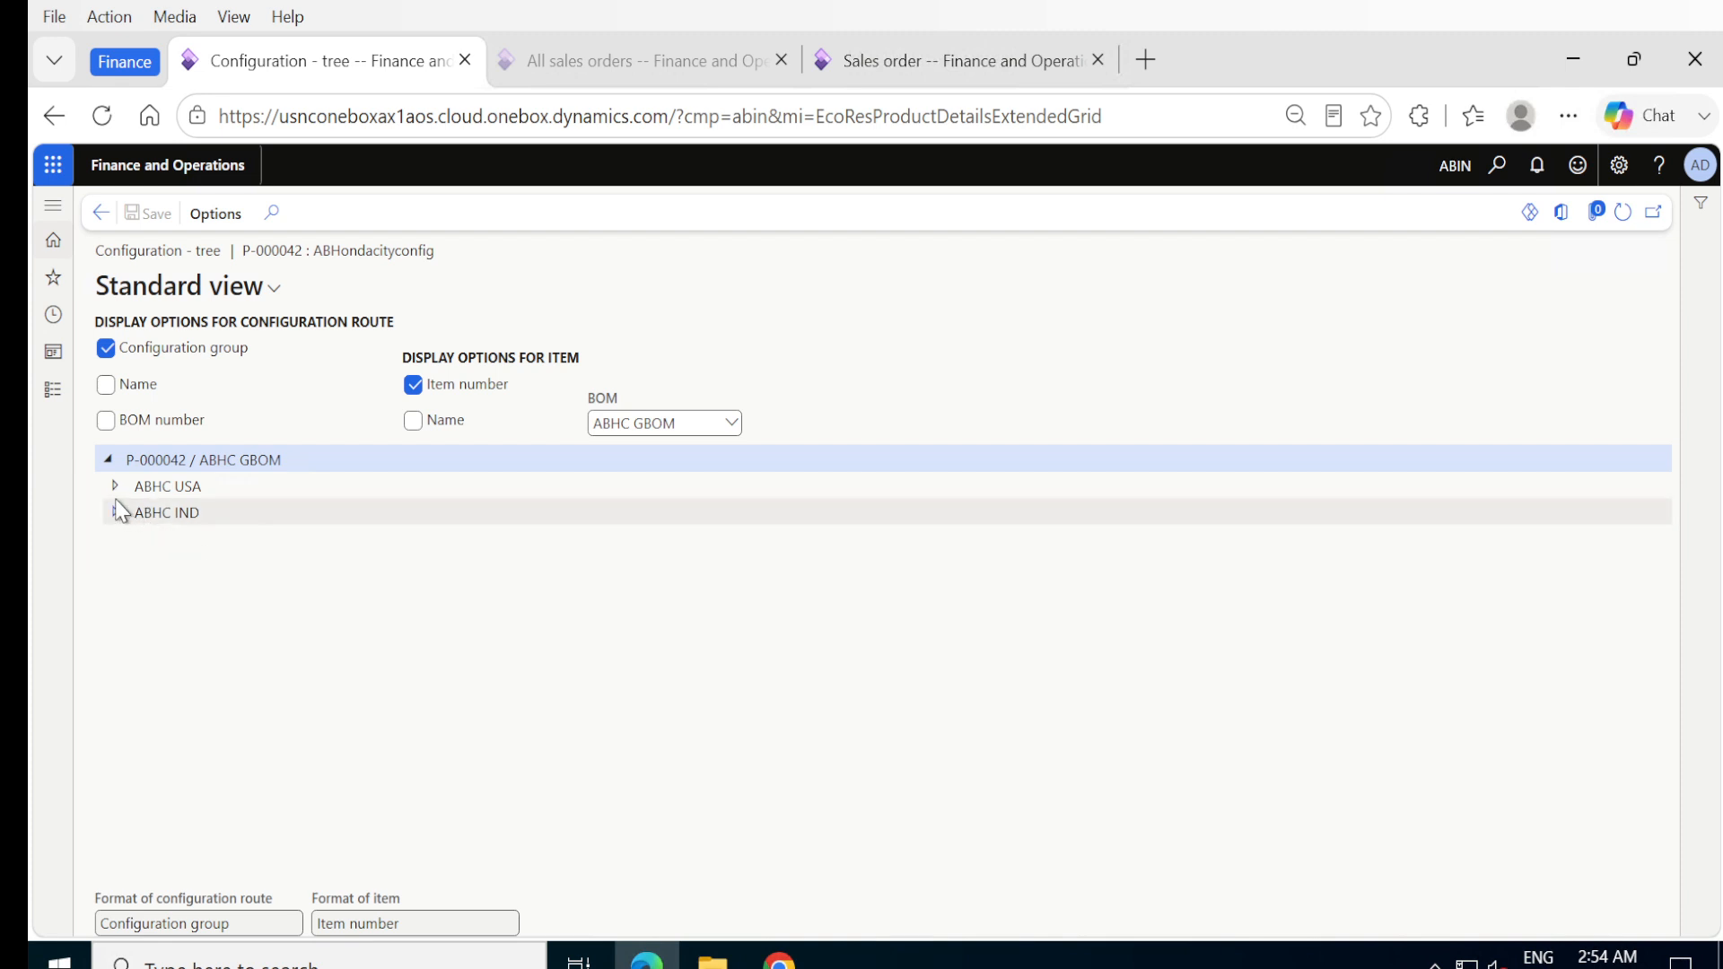
{"action": "left_click", "coordinate": [115, 488]}
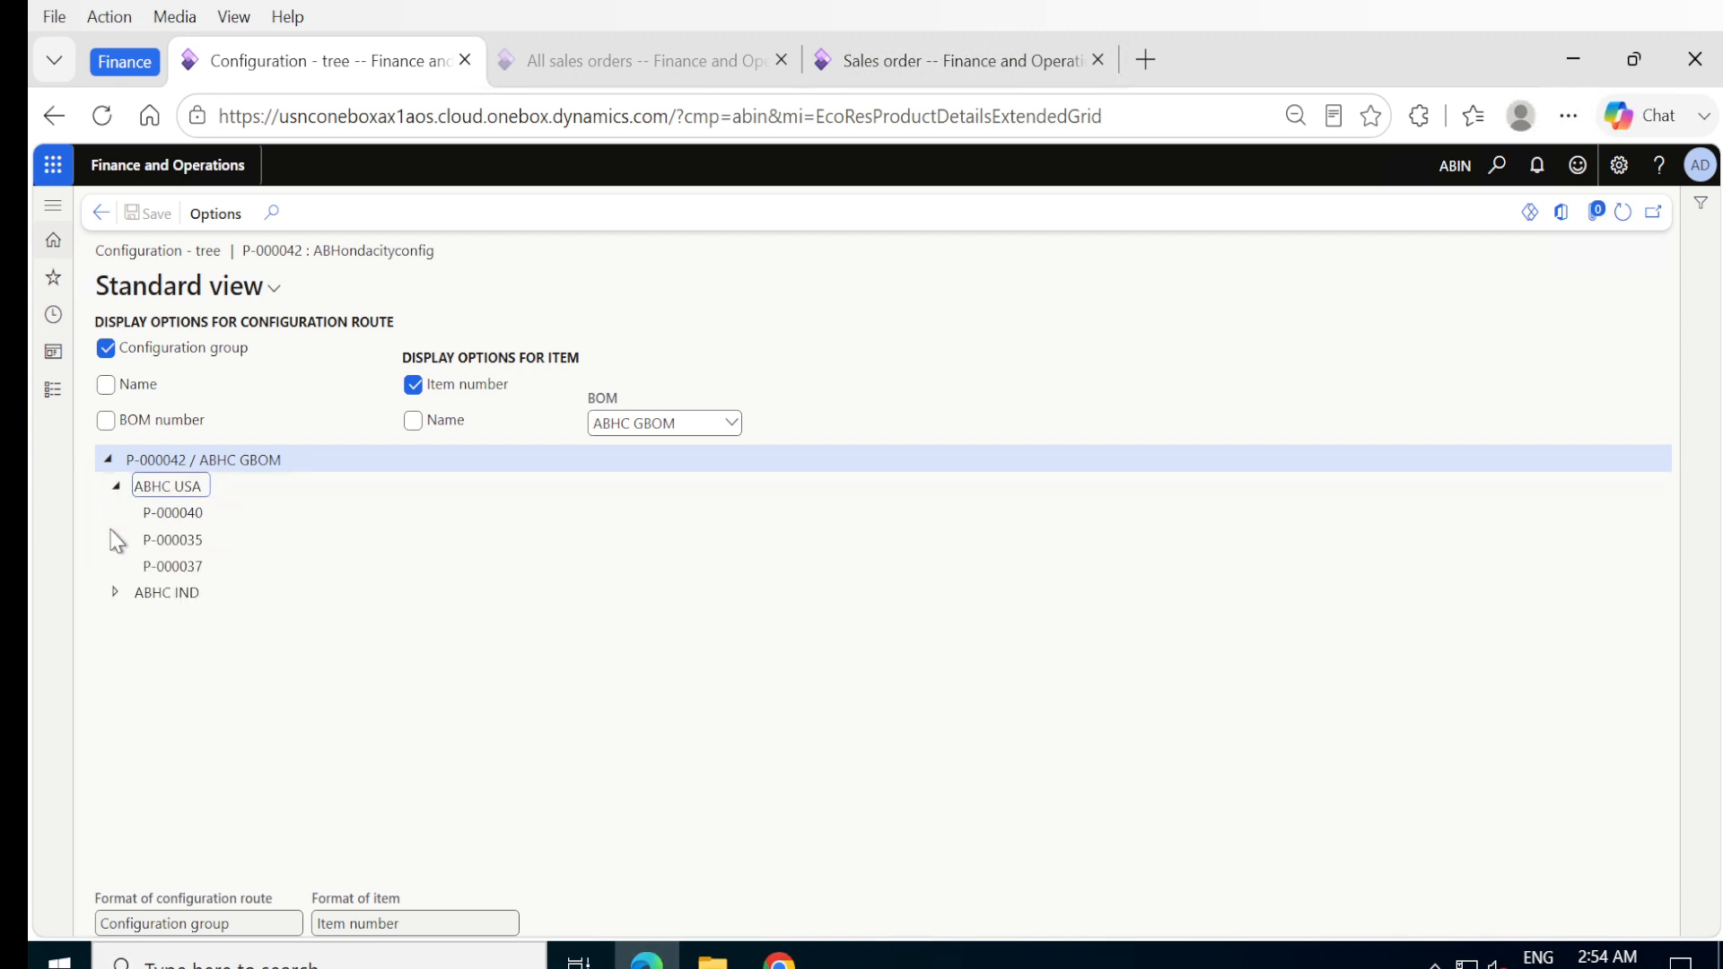
{"action": "left_click", "coordinate": [116, 592]}
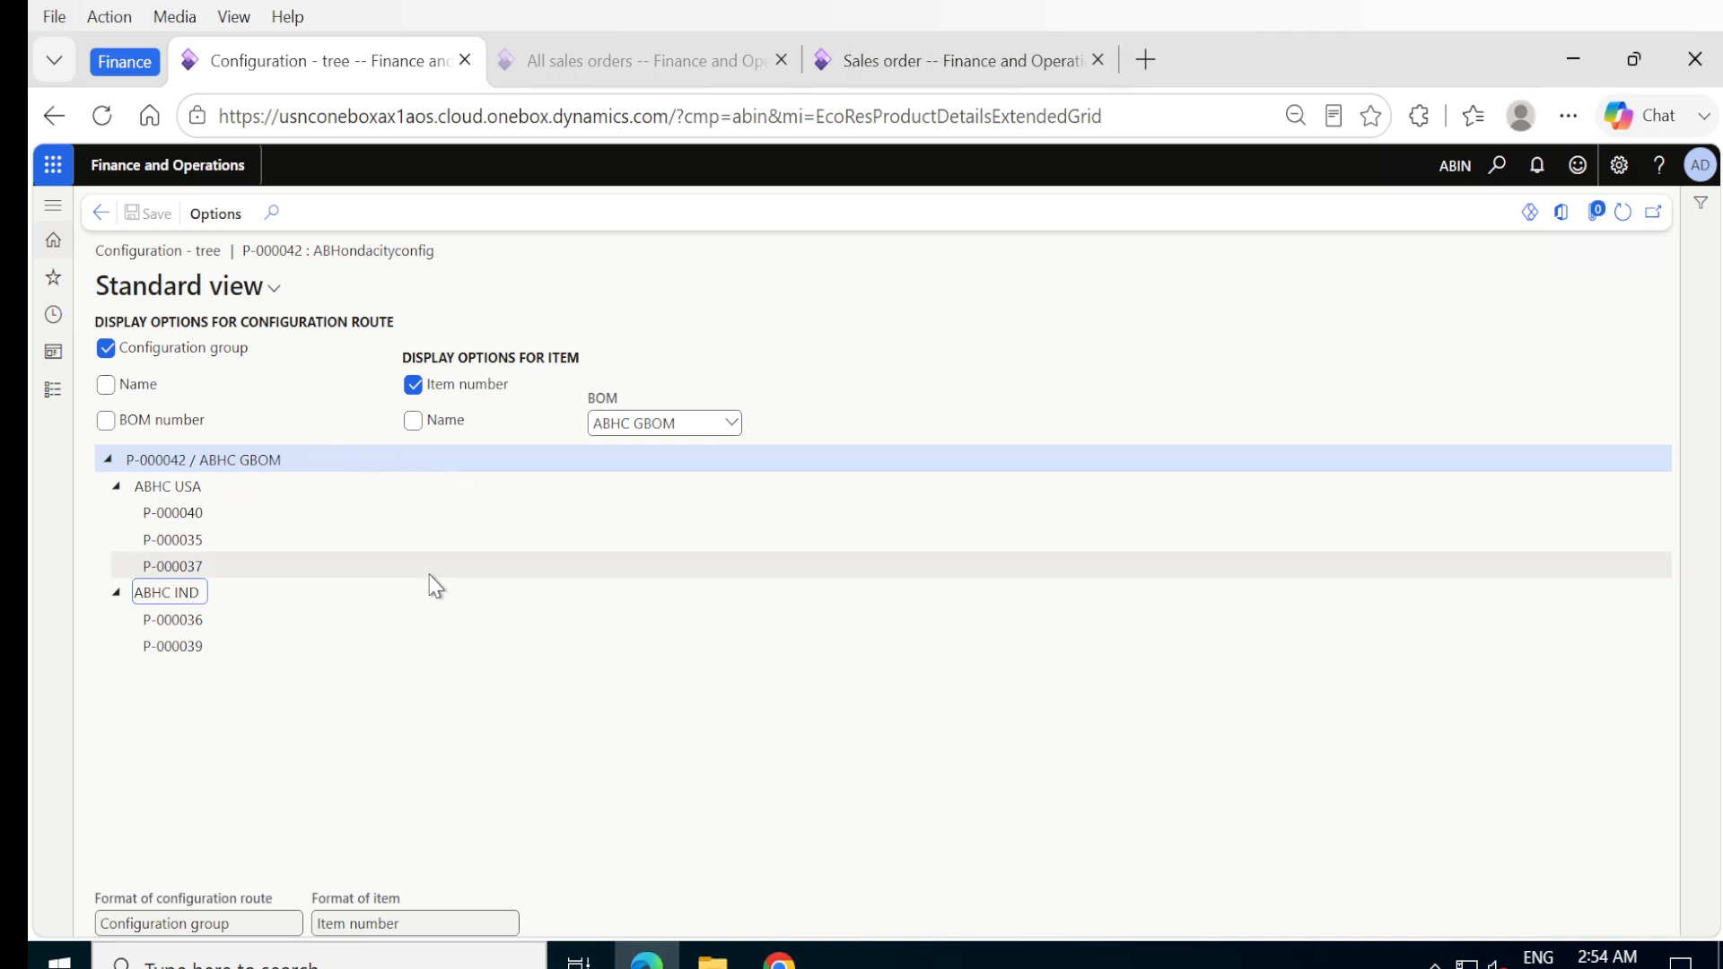
{"action": "left_click", "coordinate": [101, 215]}
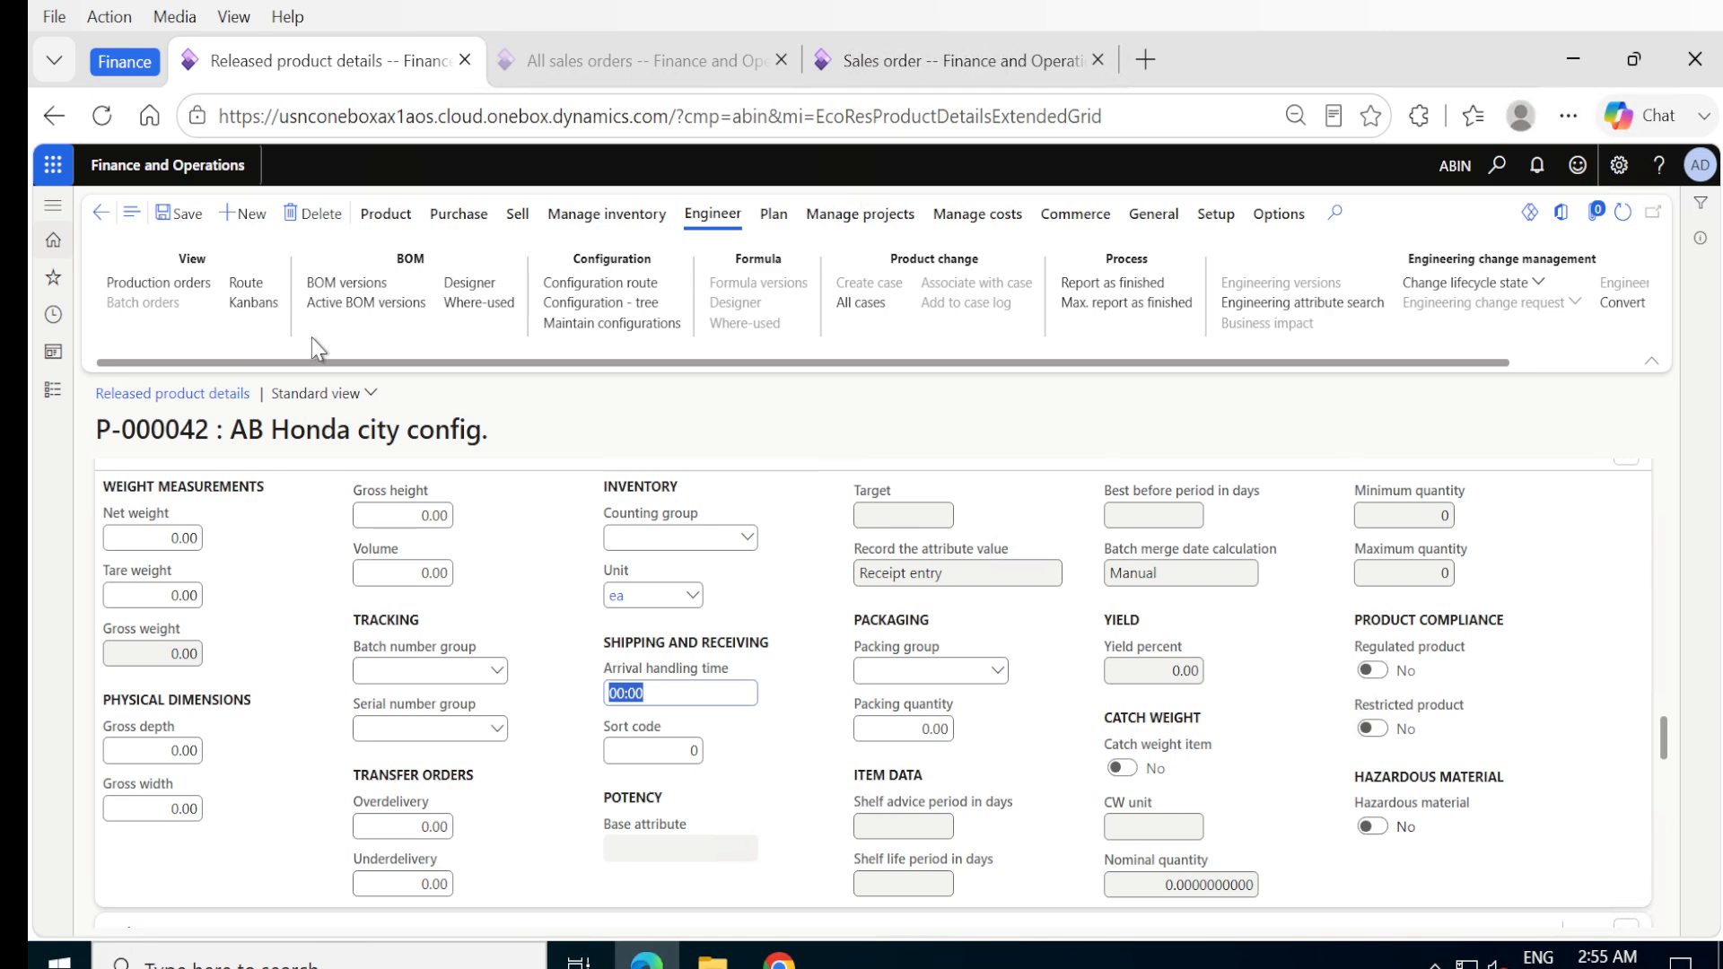
{"action": "left_click", "coordinate": [53, 393]}
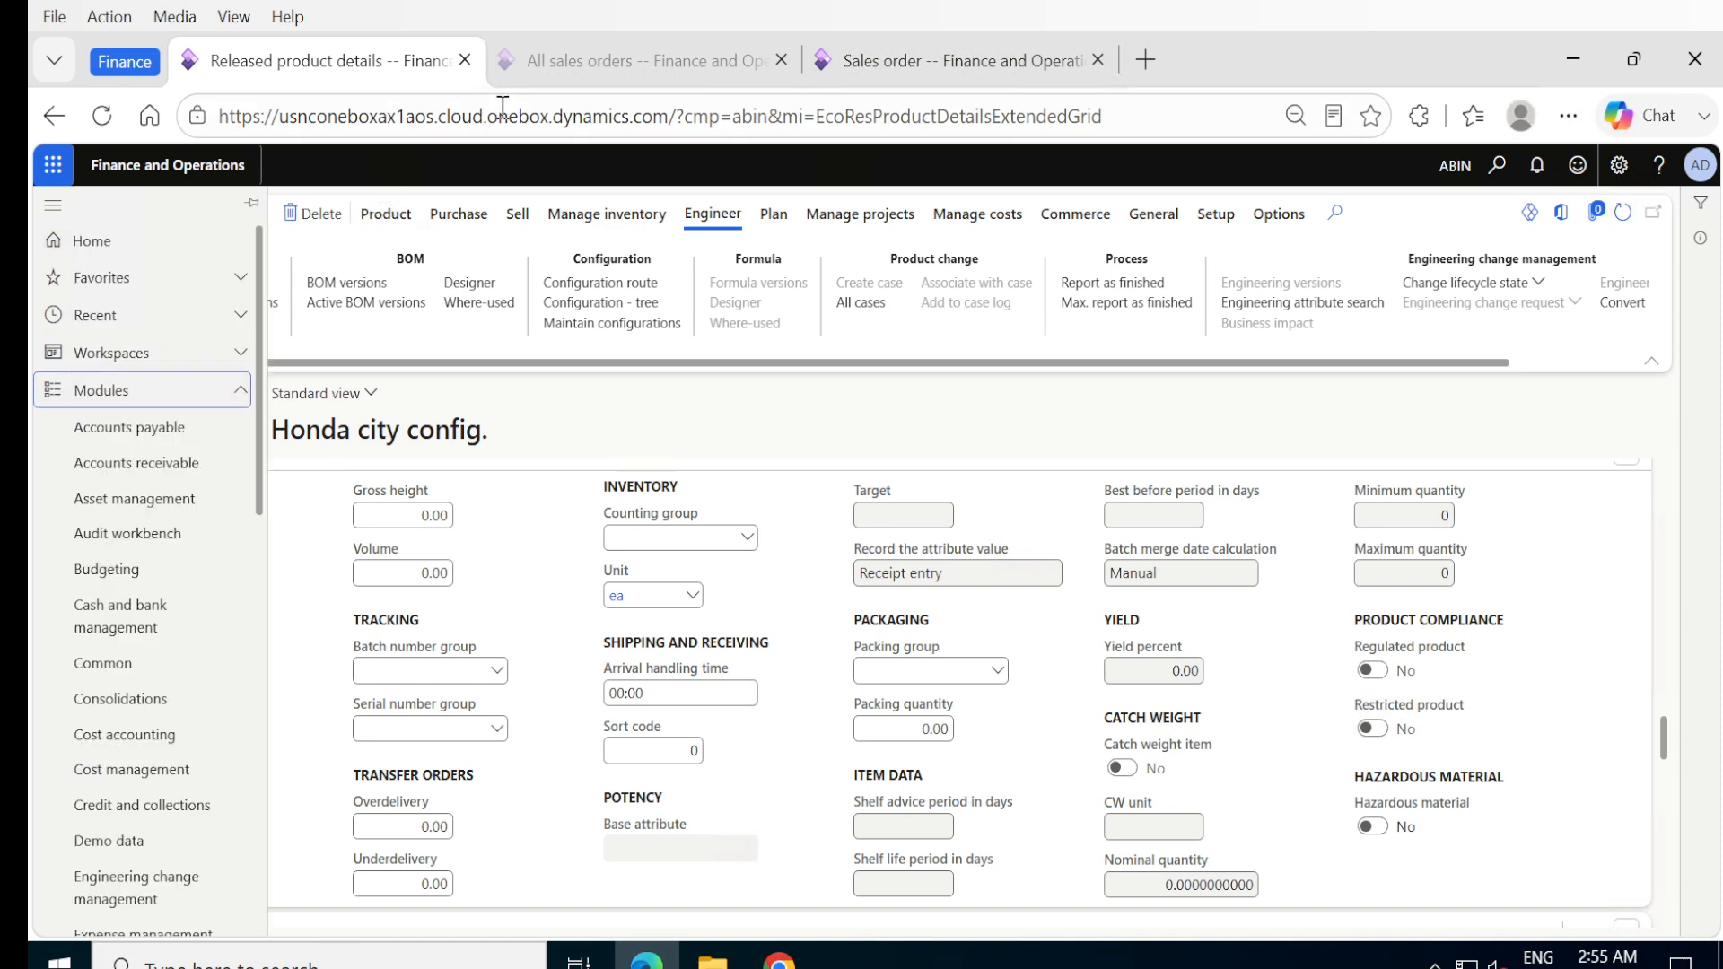
{"action": "left_click", "coordinate": [544, 72]}
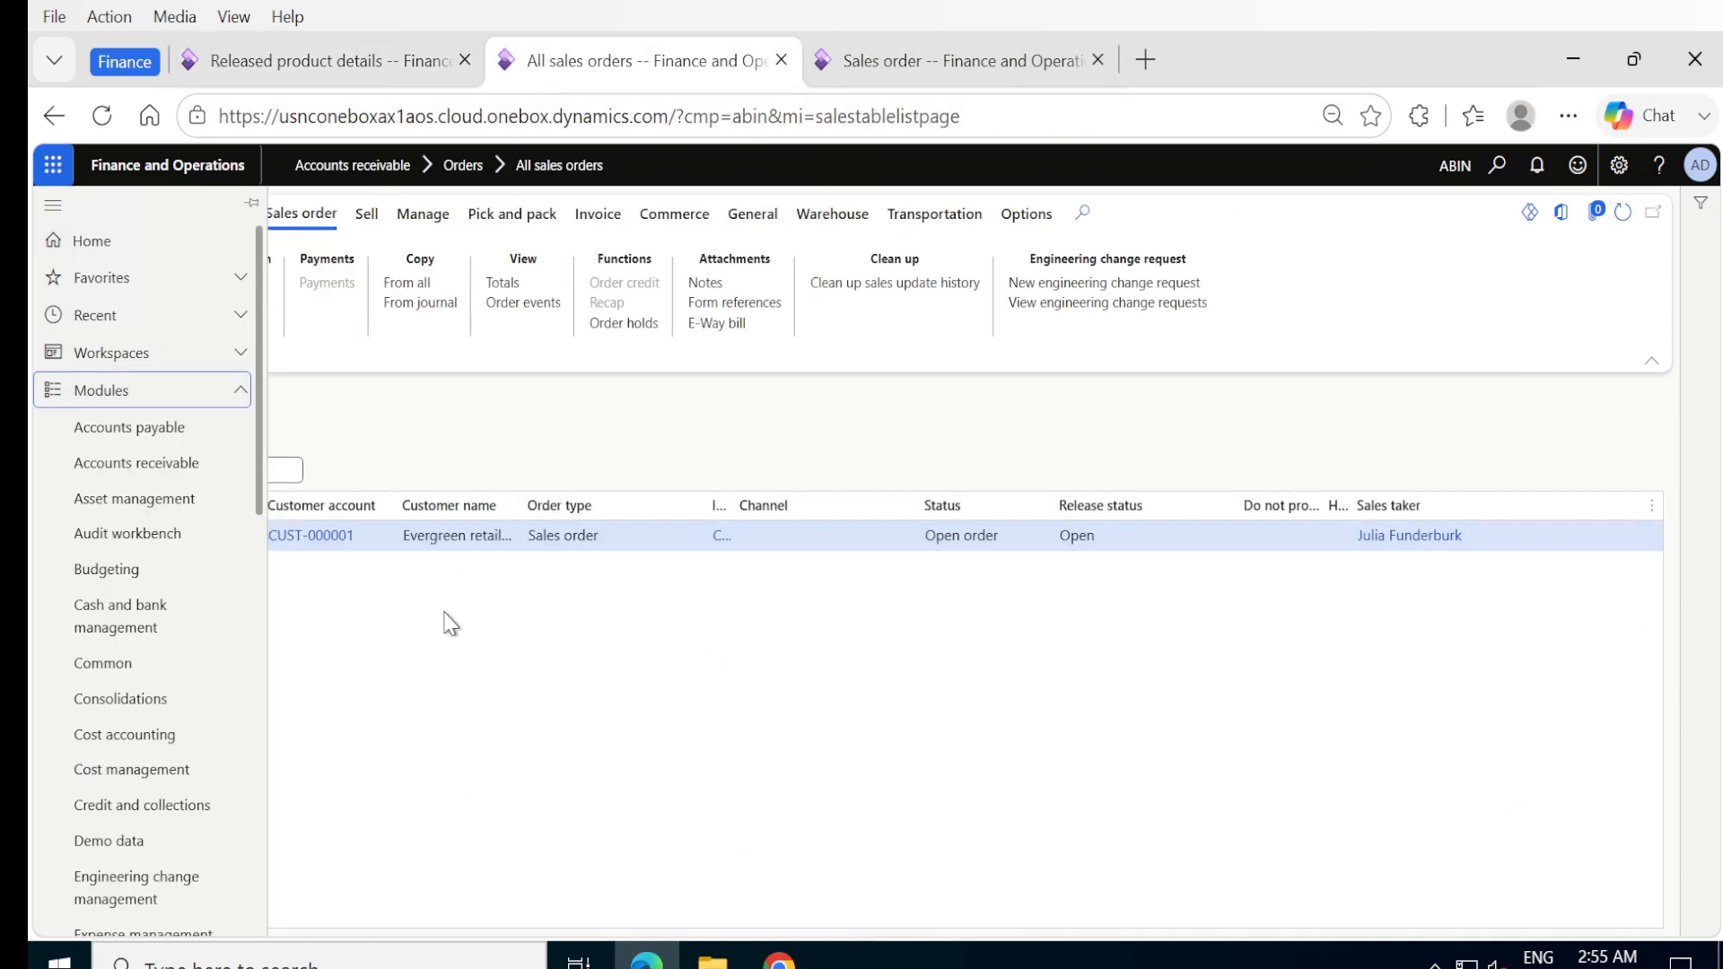
{"action": "left_click", "coordinate": [453, 850]}
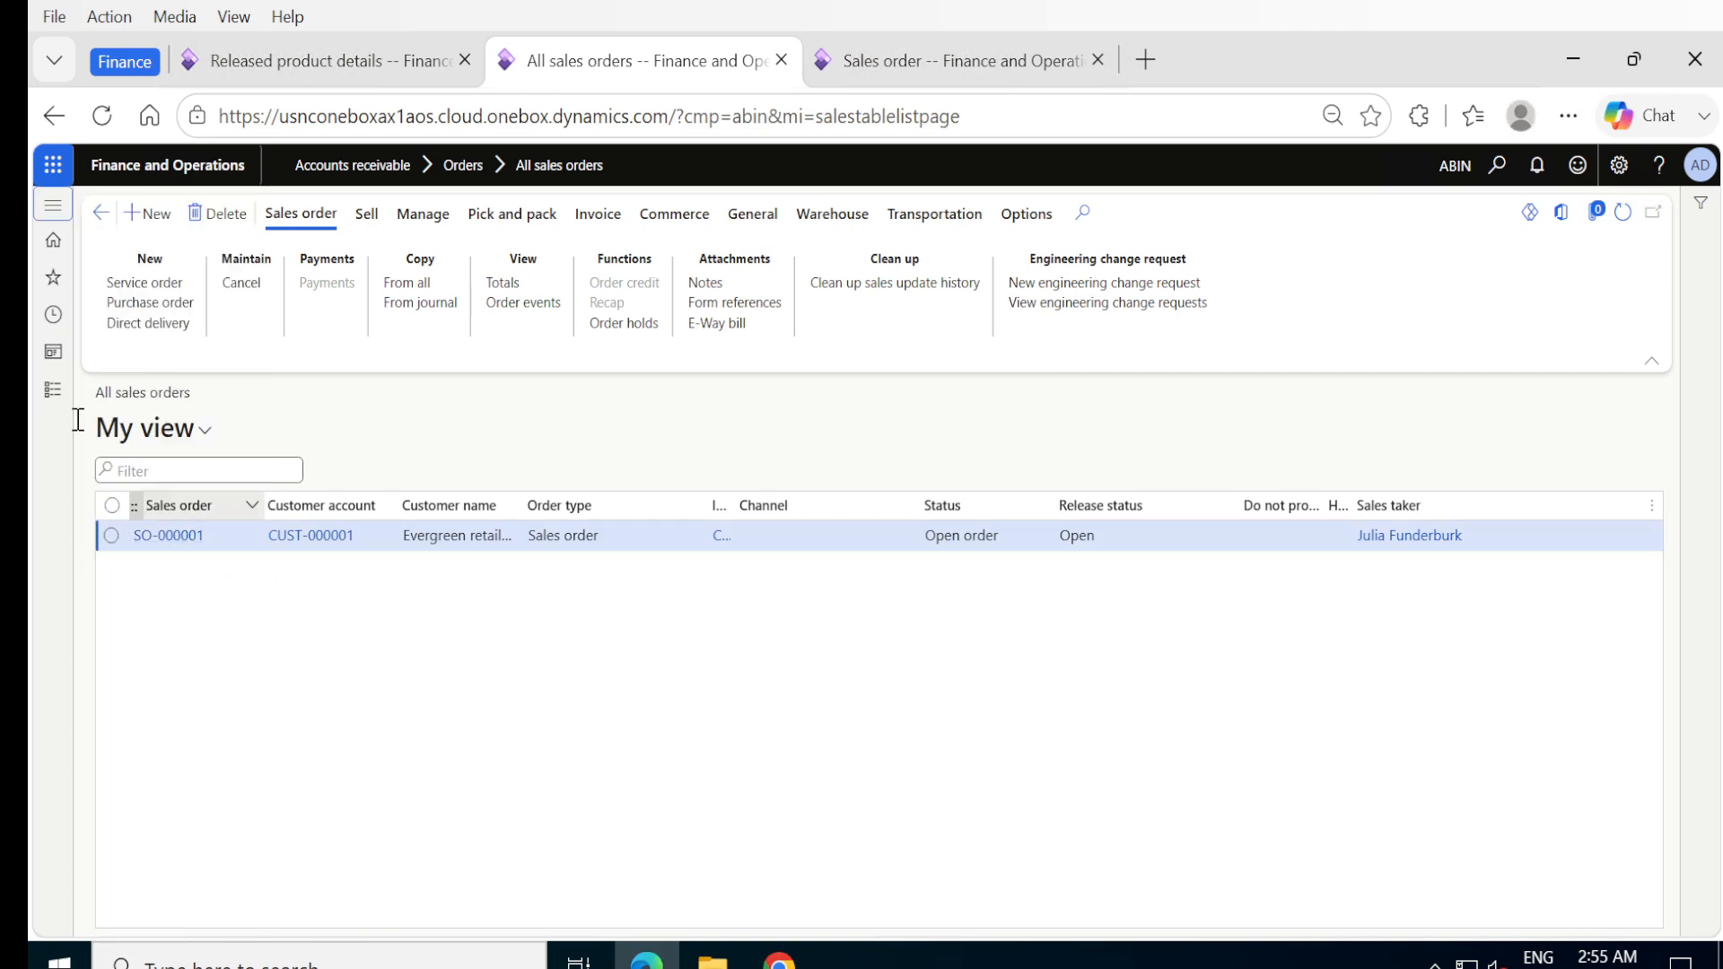
{"action": "left_click", "coordinate": [100, 215]}
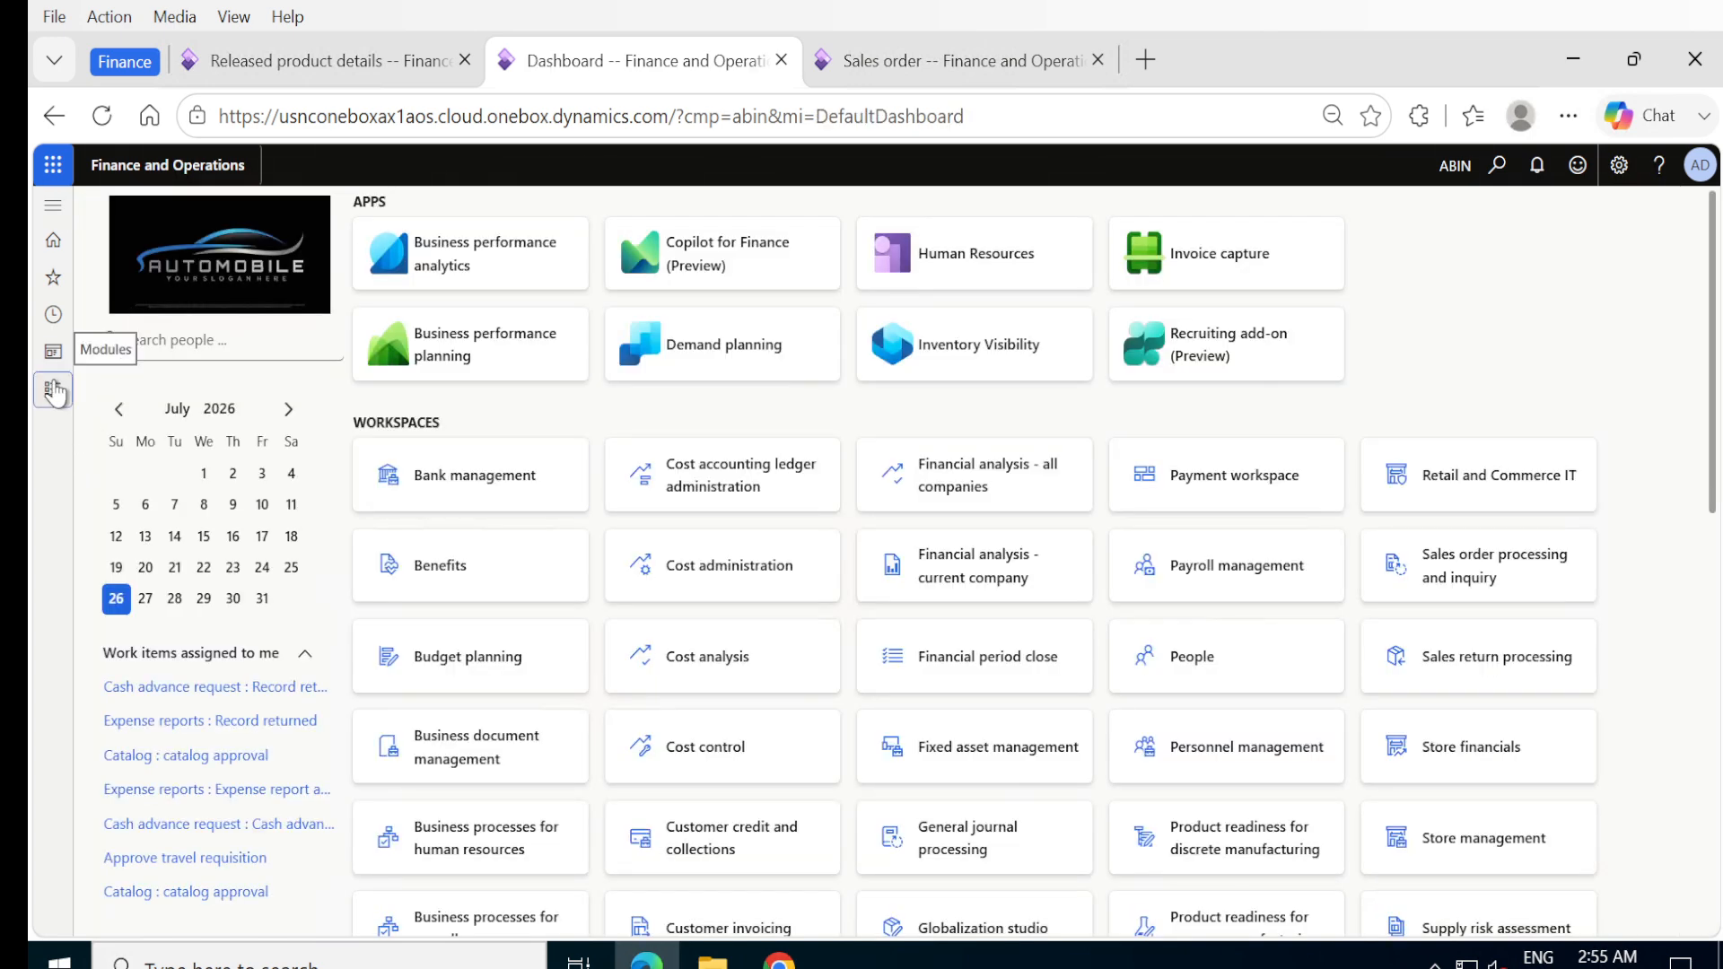
{"action": "left_click", "coordinate": [53, 390]}
{"action": "scroll", "coordinate": [144, 700], "scroll_direction": "down", "scroll_amount": 5}
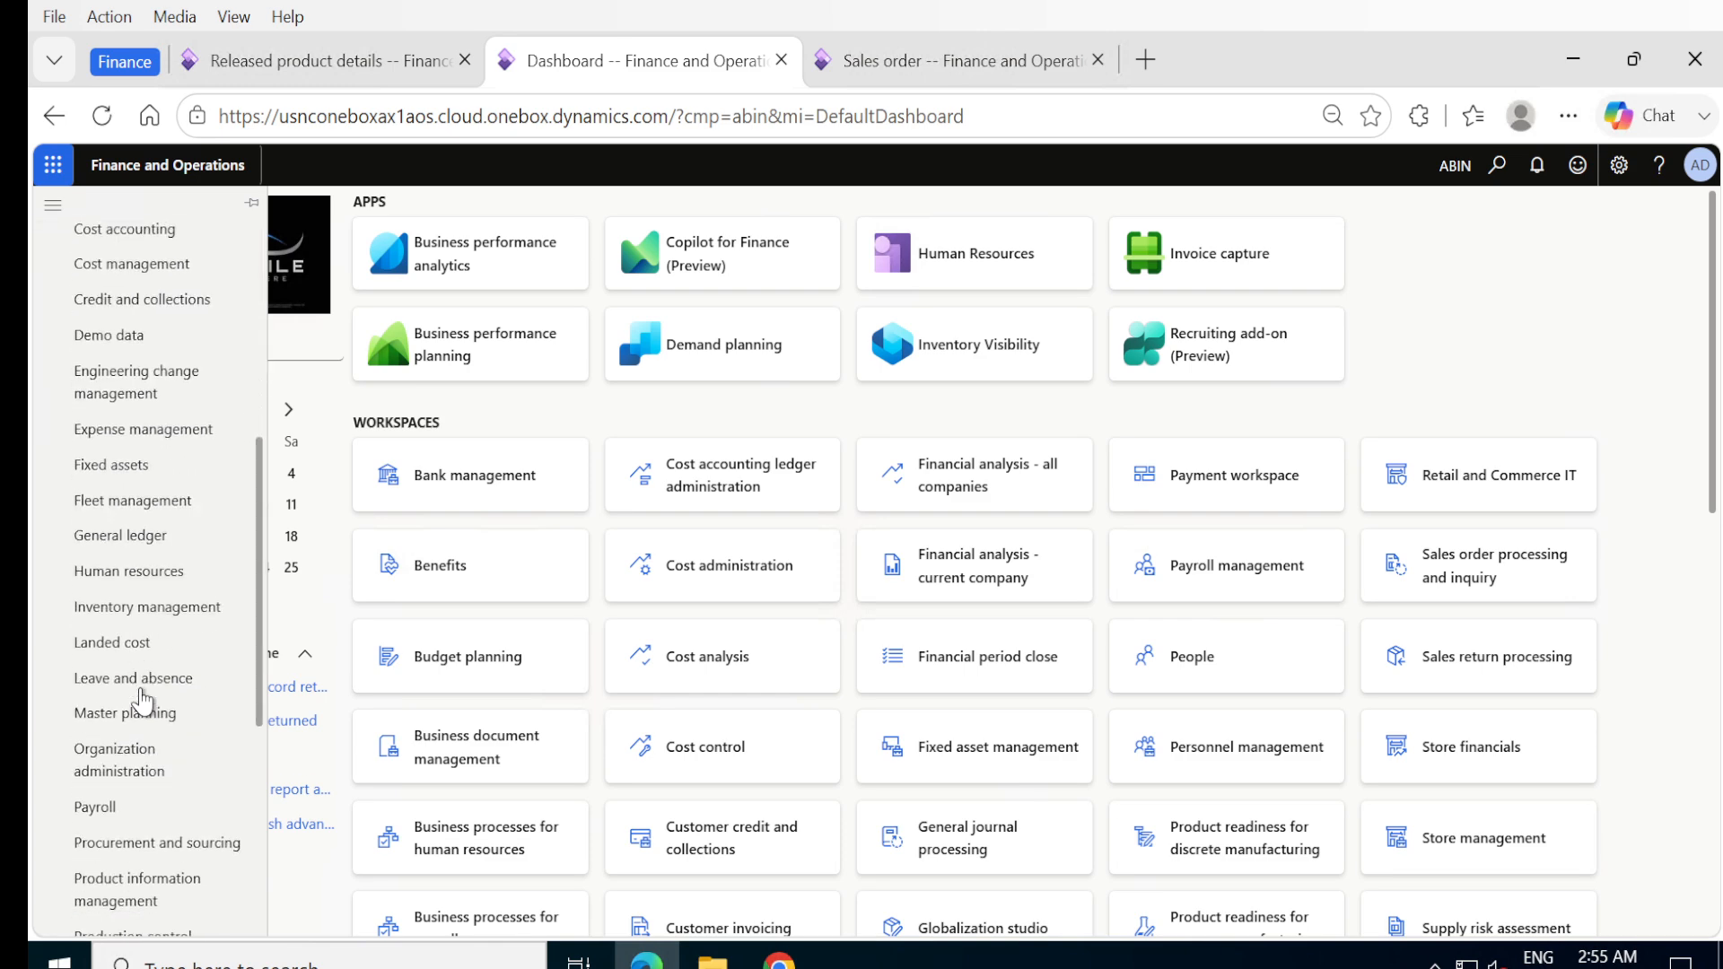
- Open the Evergreen retailers sales order from the Accounts receivable list of all sales orders
{"action": "left_click", "coordinate": [910, 67]}
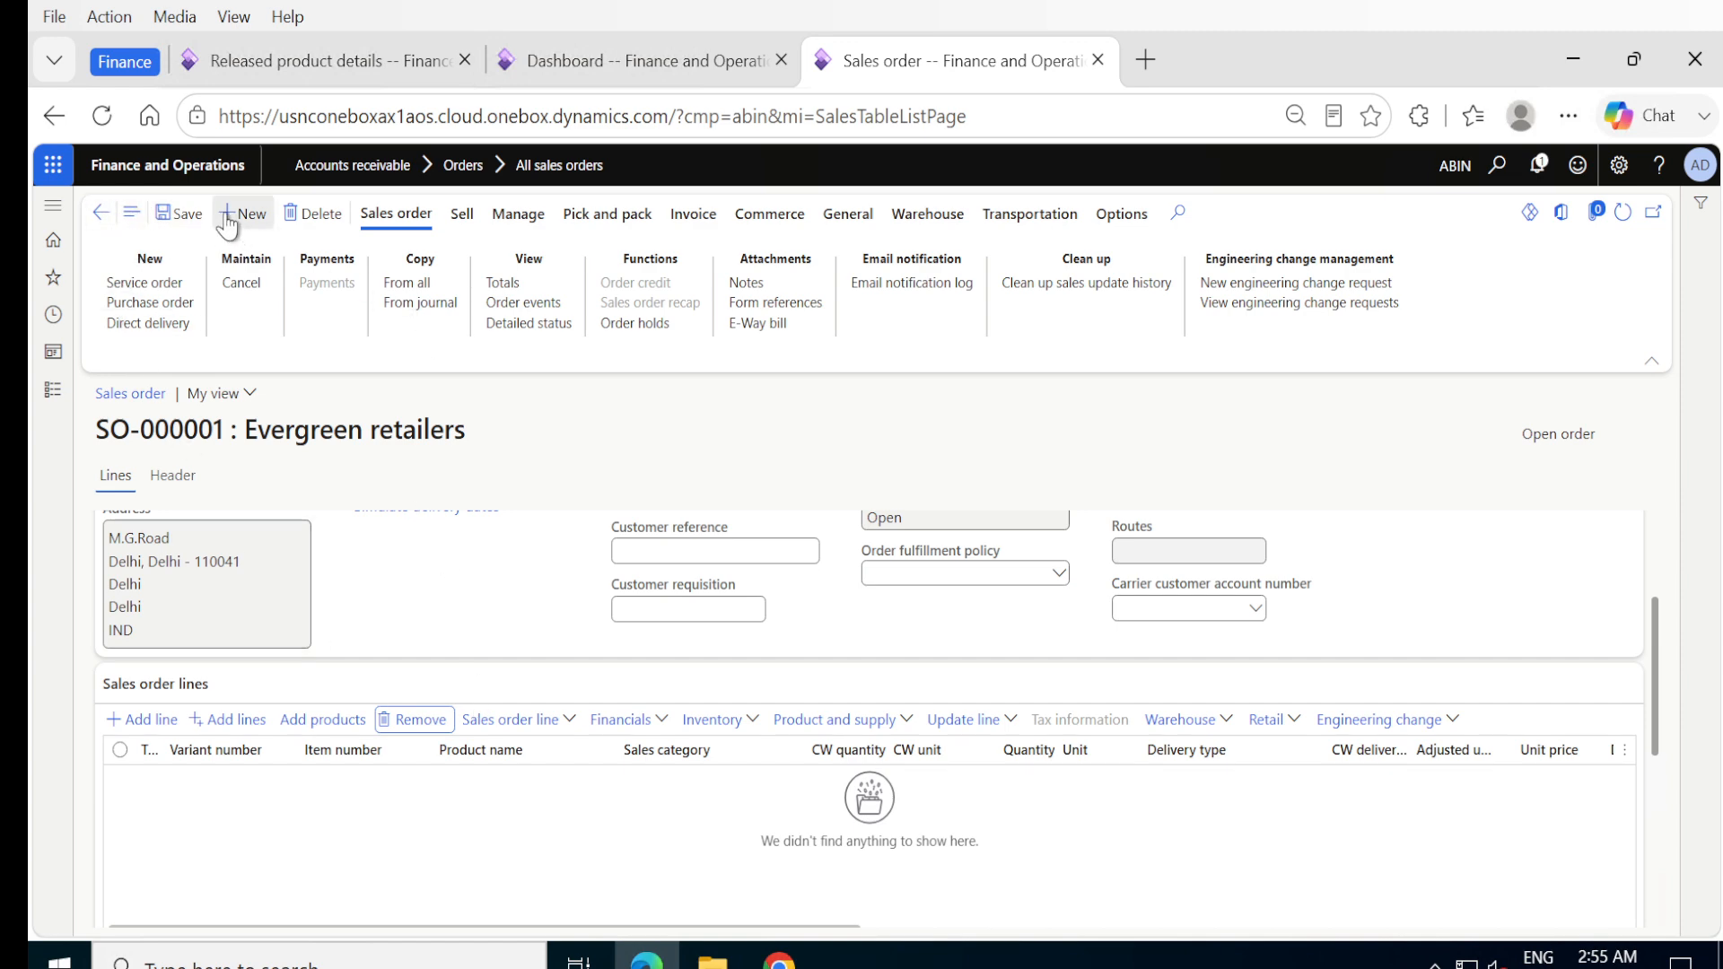
{"action": "left_click", "coordinate": [100, 218]}
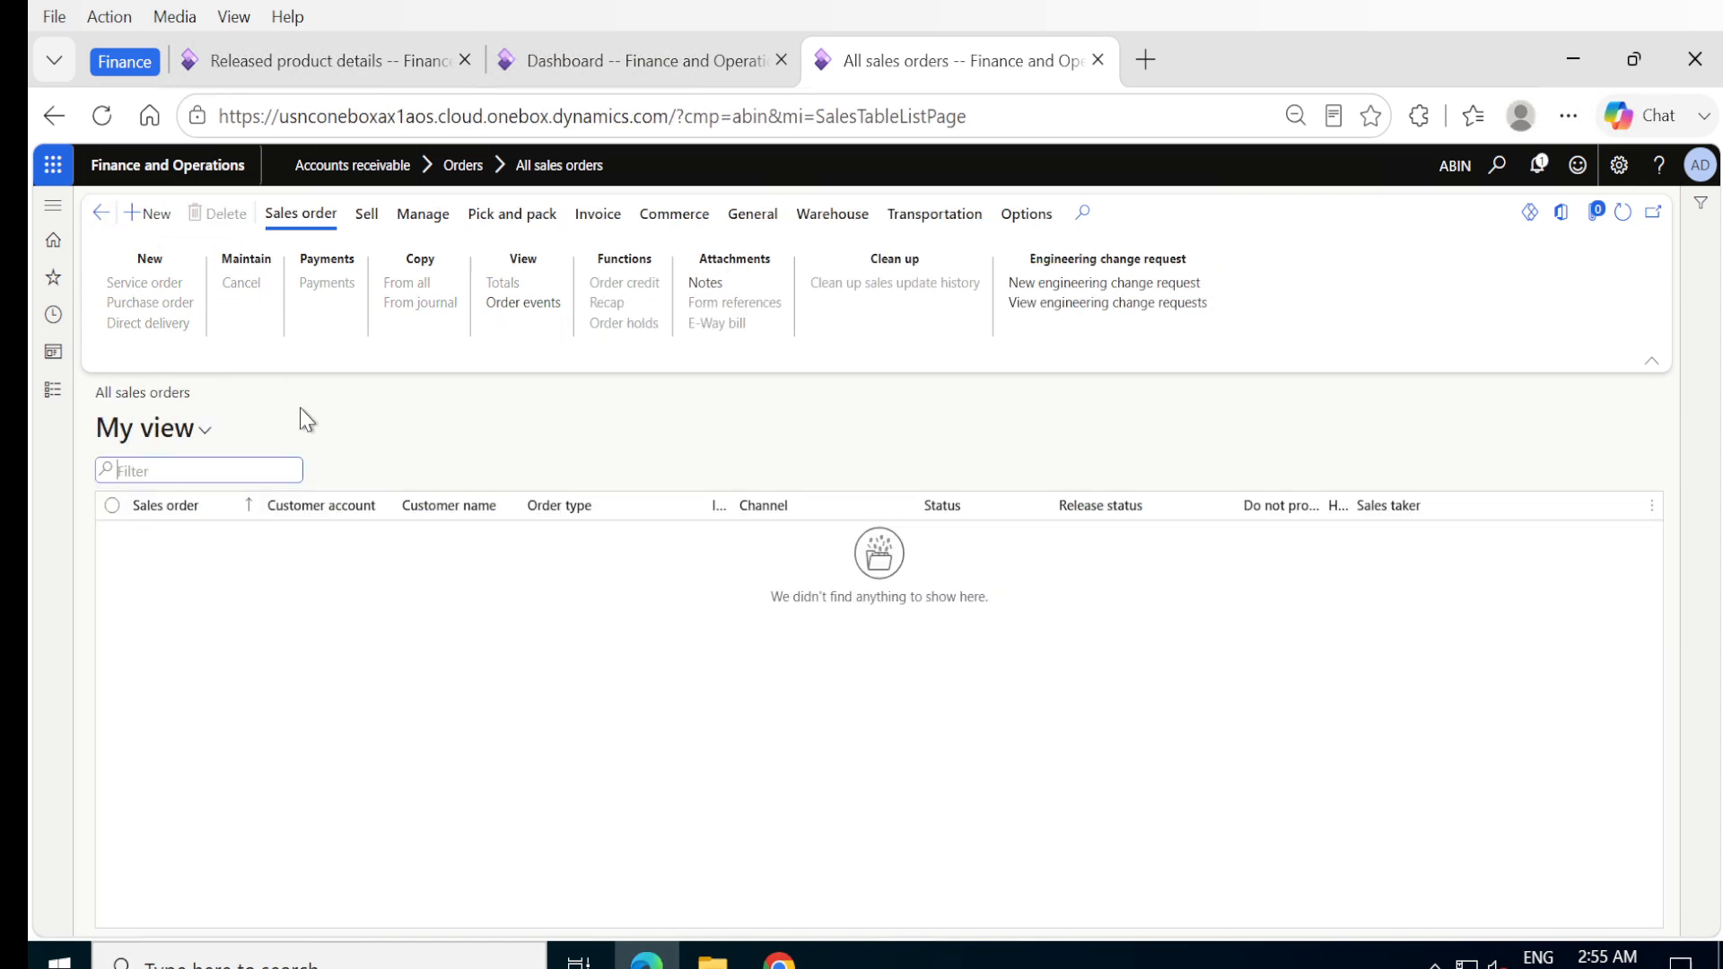
{"action": "left_click", "coordinate": [58, 401]}
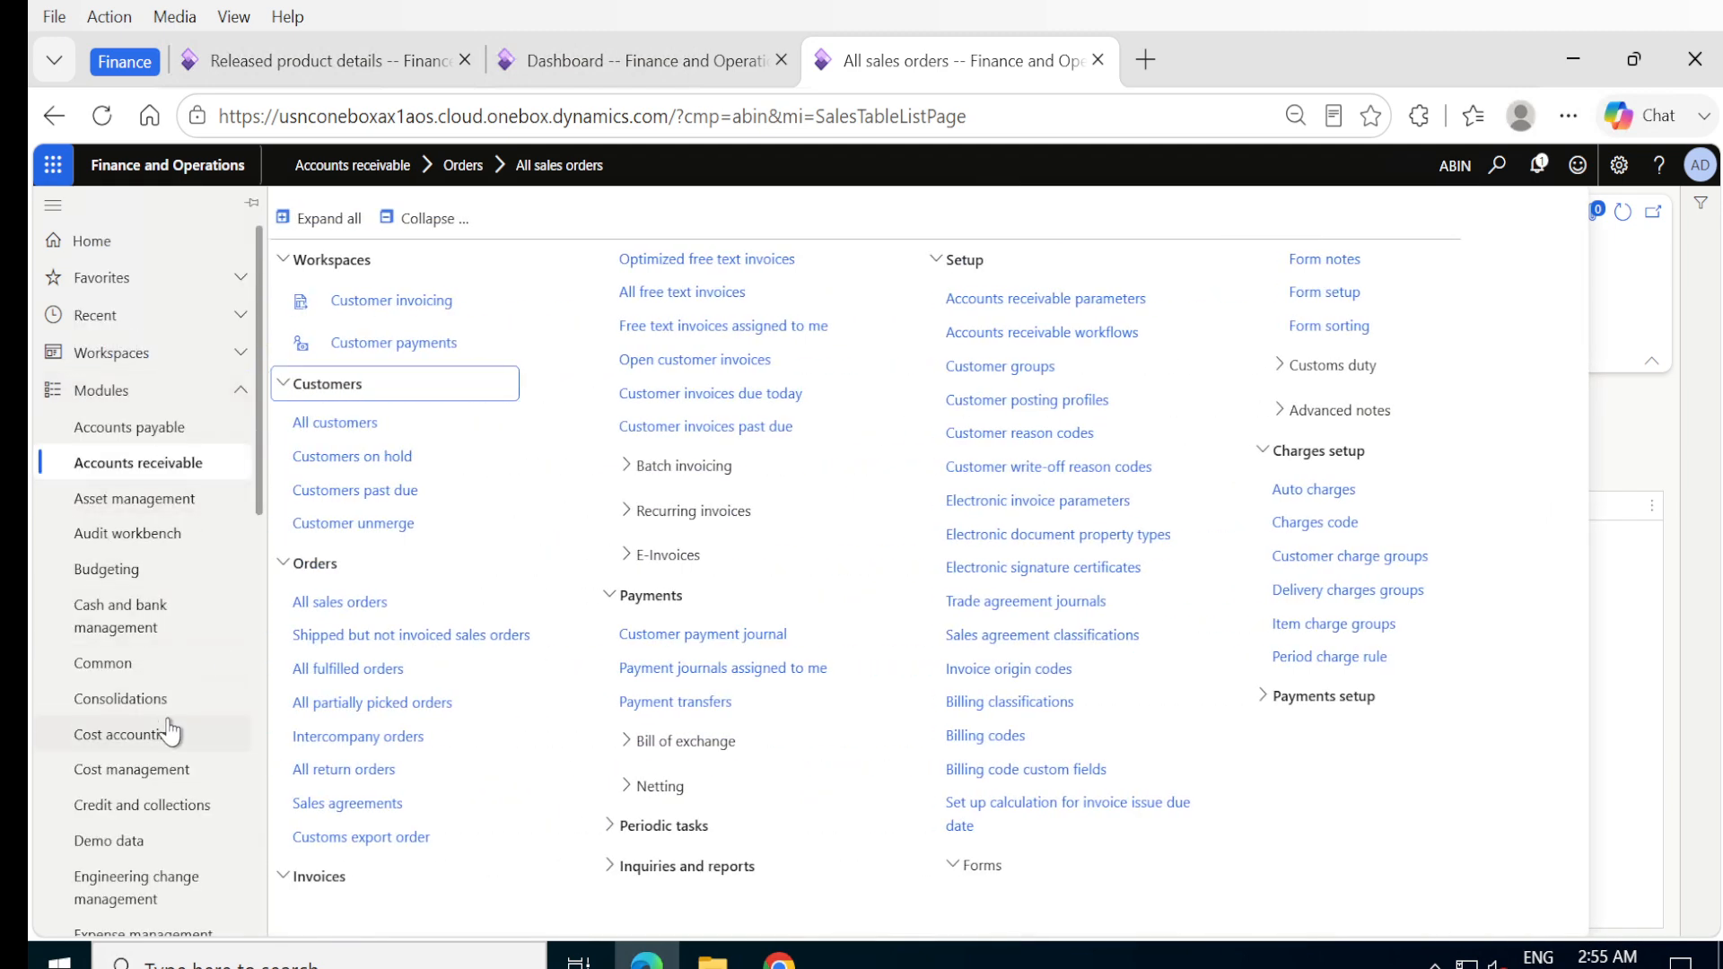
{"action": "left_click", "coordinate": [399, 603]}
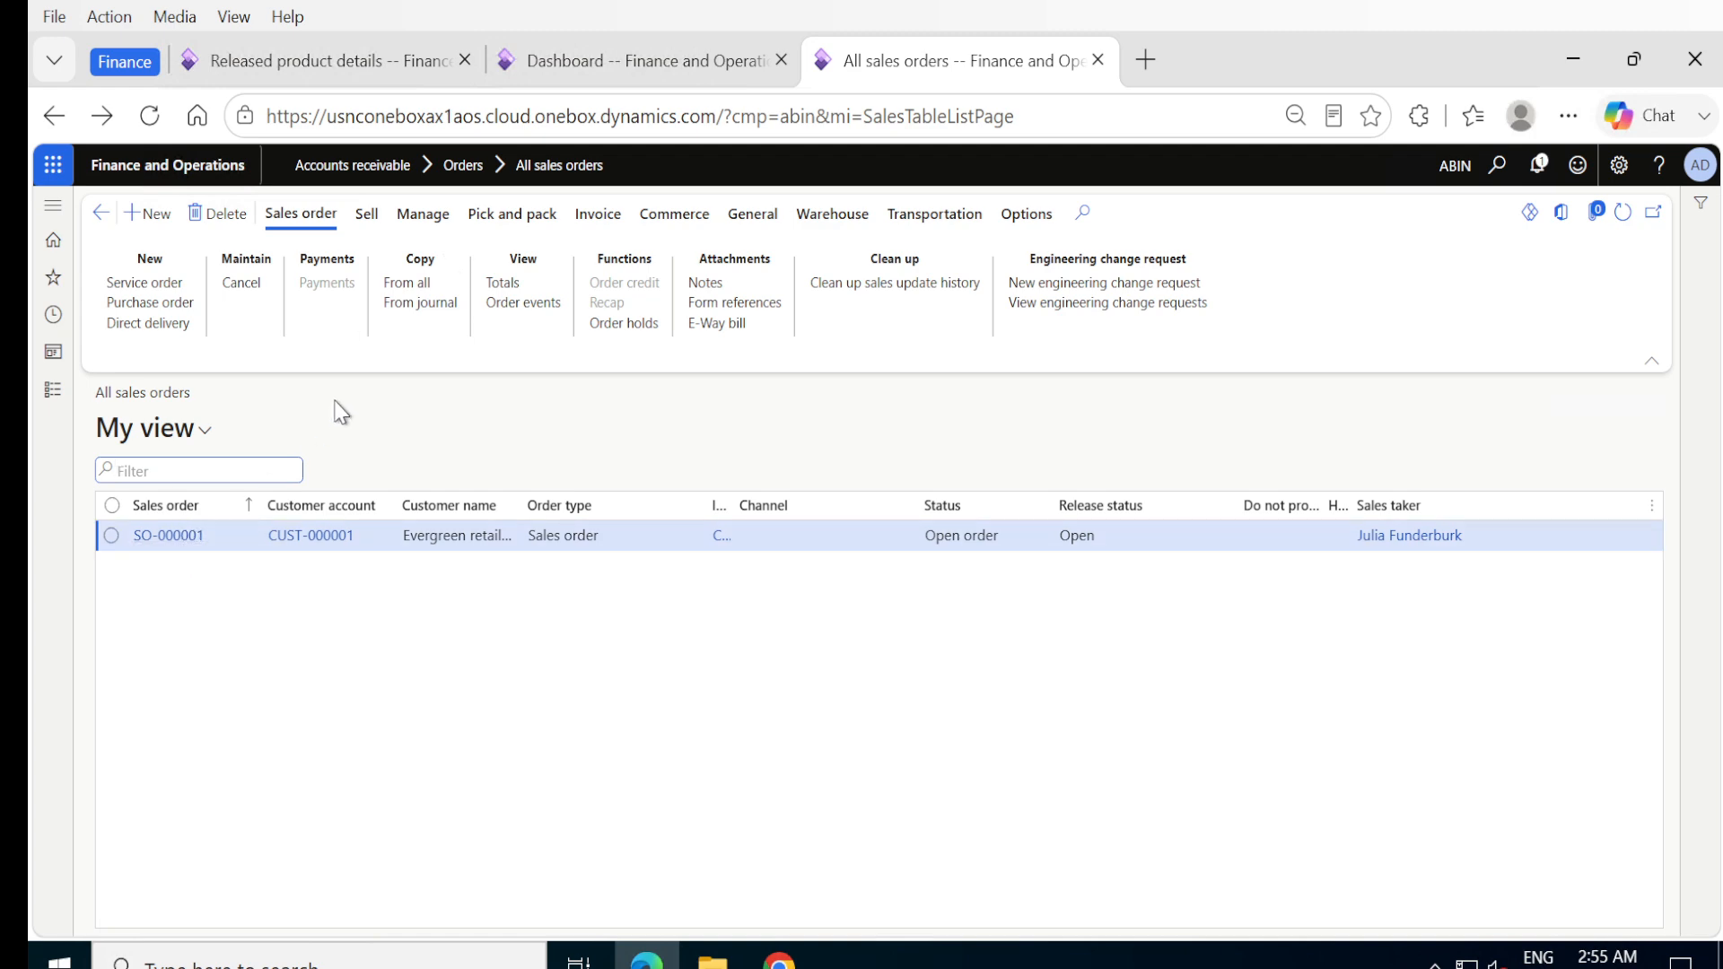
{"action": "left_click", "coordinate": [174, 537]}
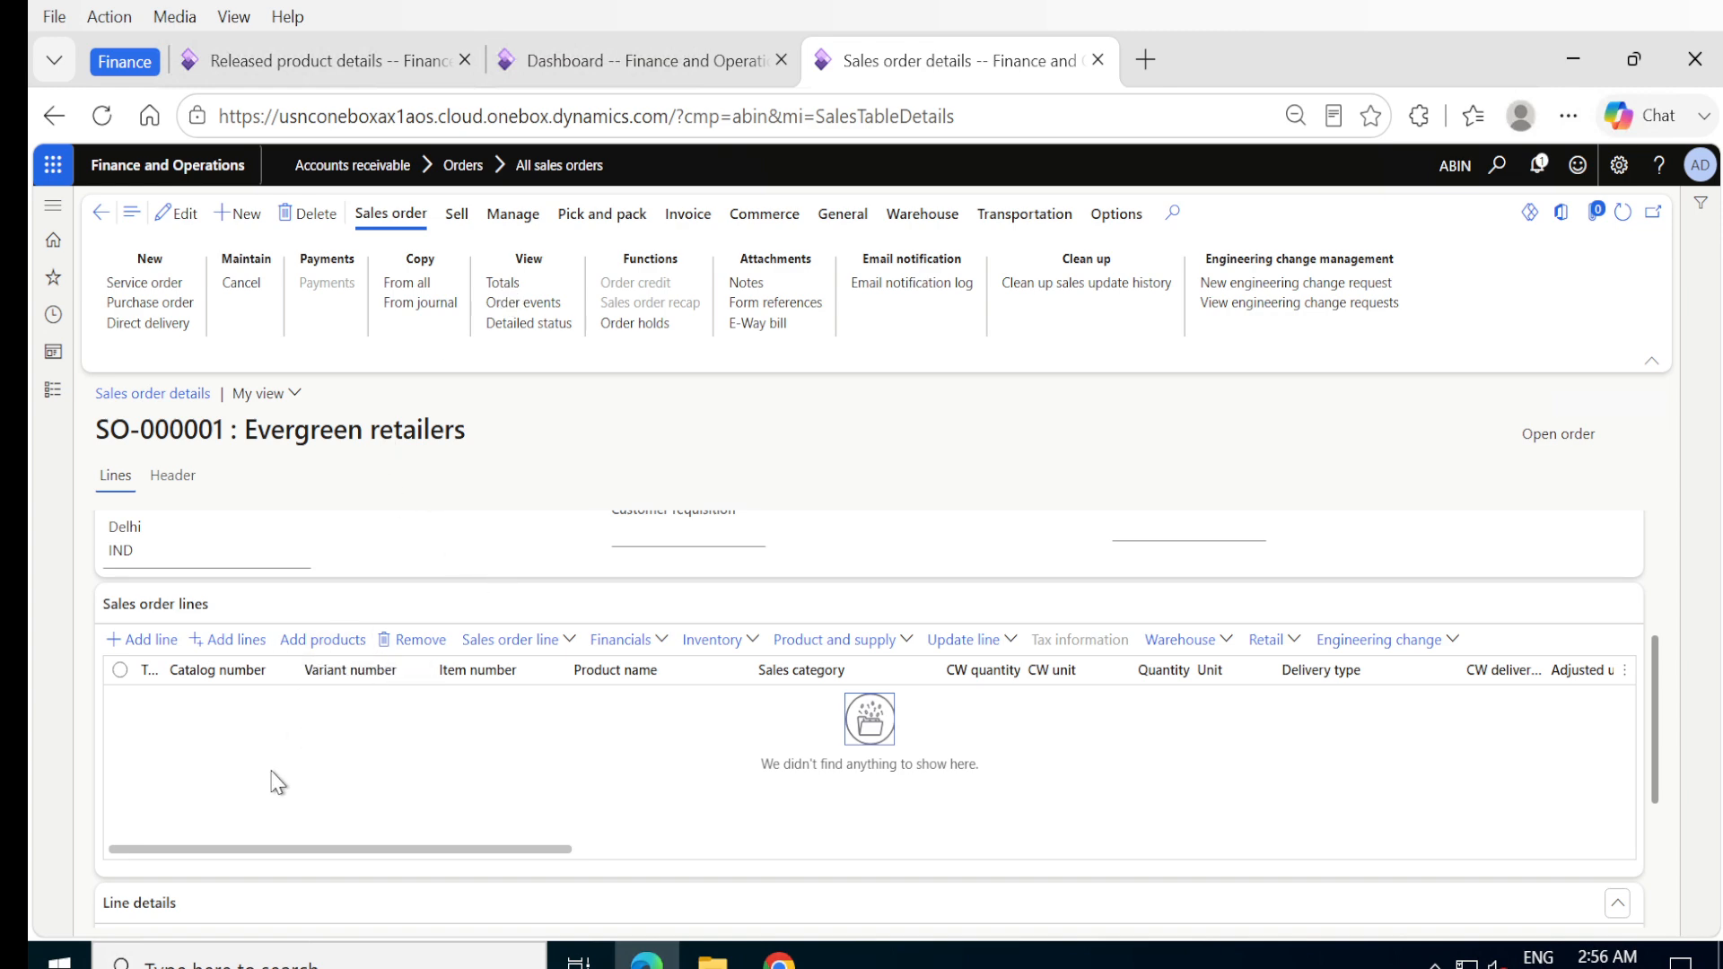
- Add a sales order line for item P-000042 with quantity 1 and try to save the order
{"action": "left_click", "coordinate": [301, 63]}
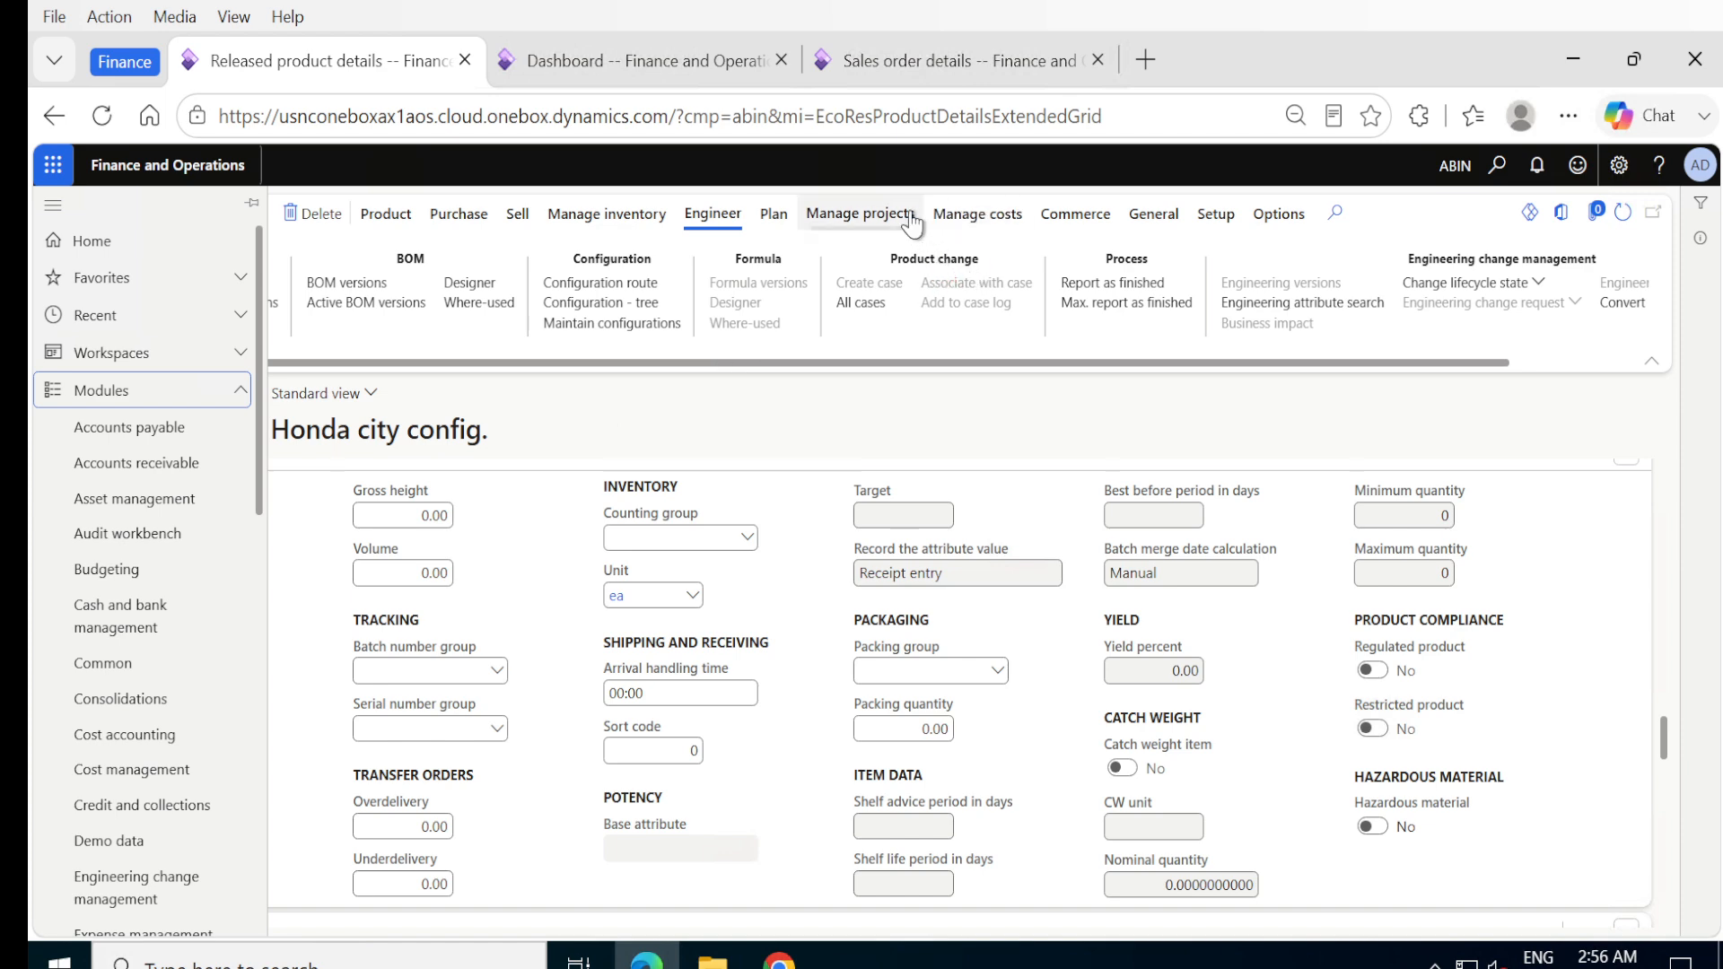
{"action": "left_click", "coordinate": [960, 61]}
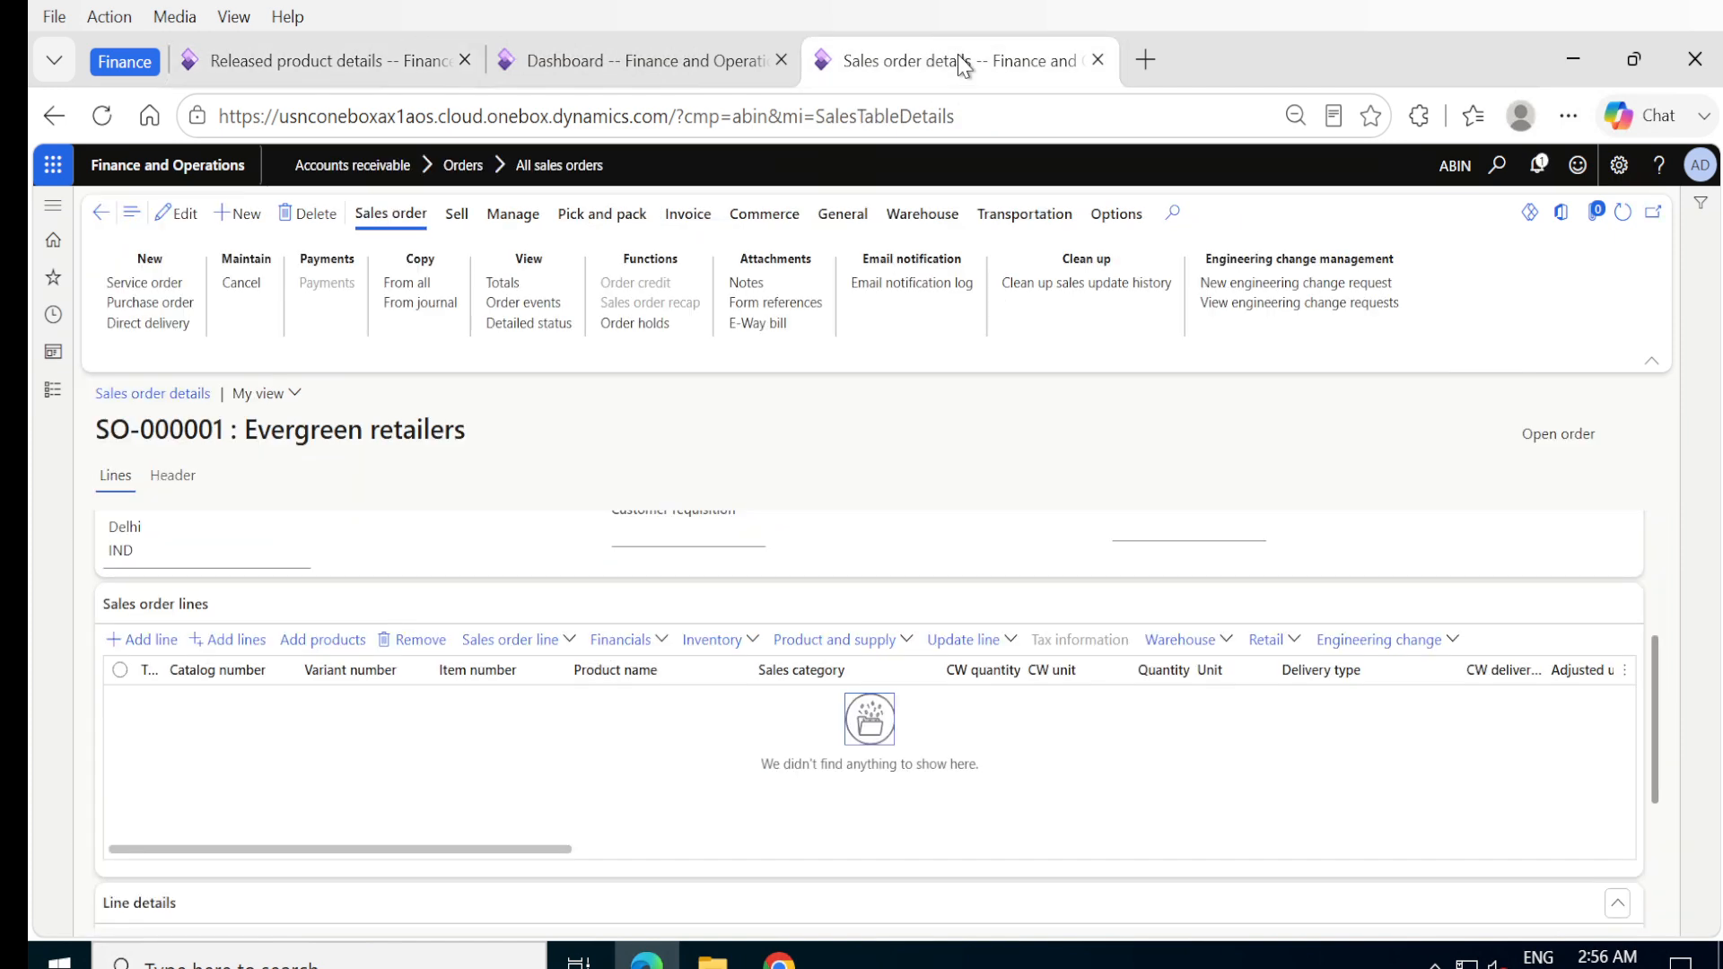
{"action": "left_click", "coordinate": [109, 641]}
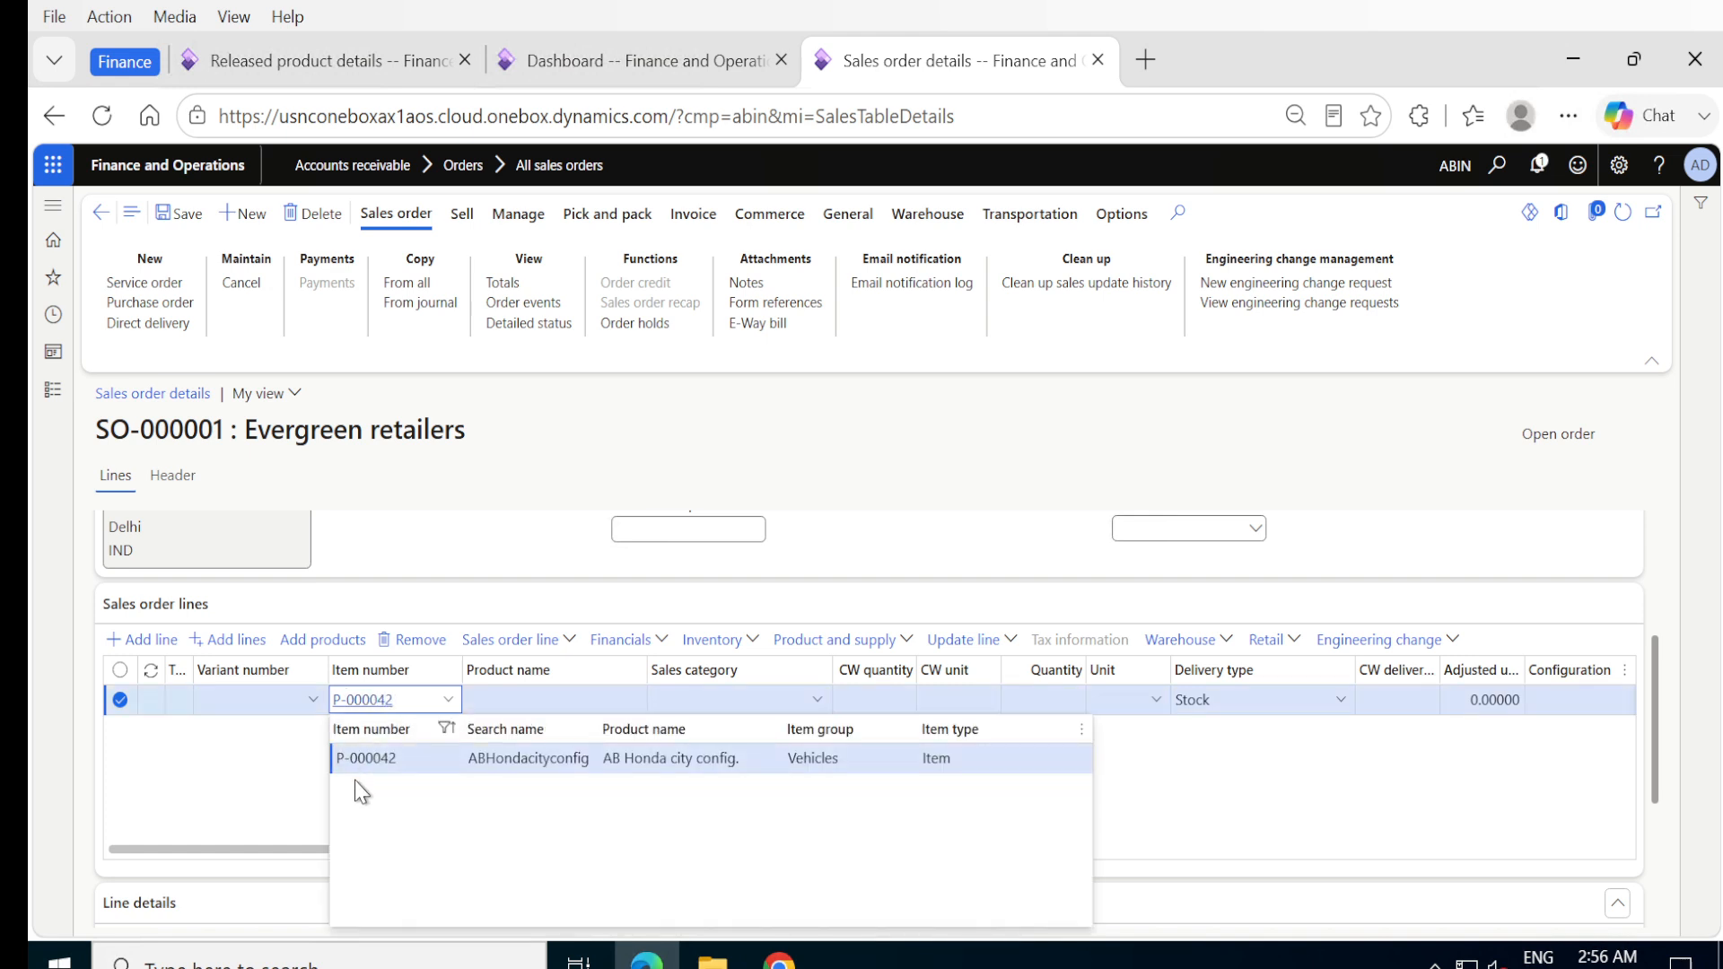
{"action": "left_click", "coordinate": [367, 763]}
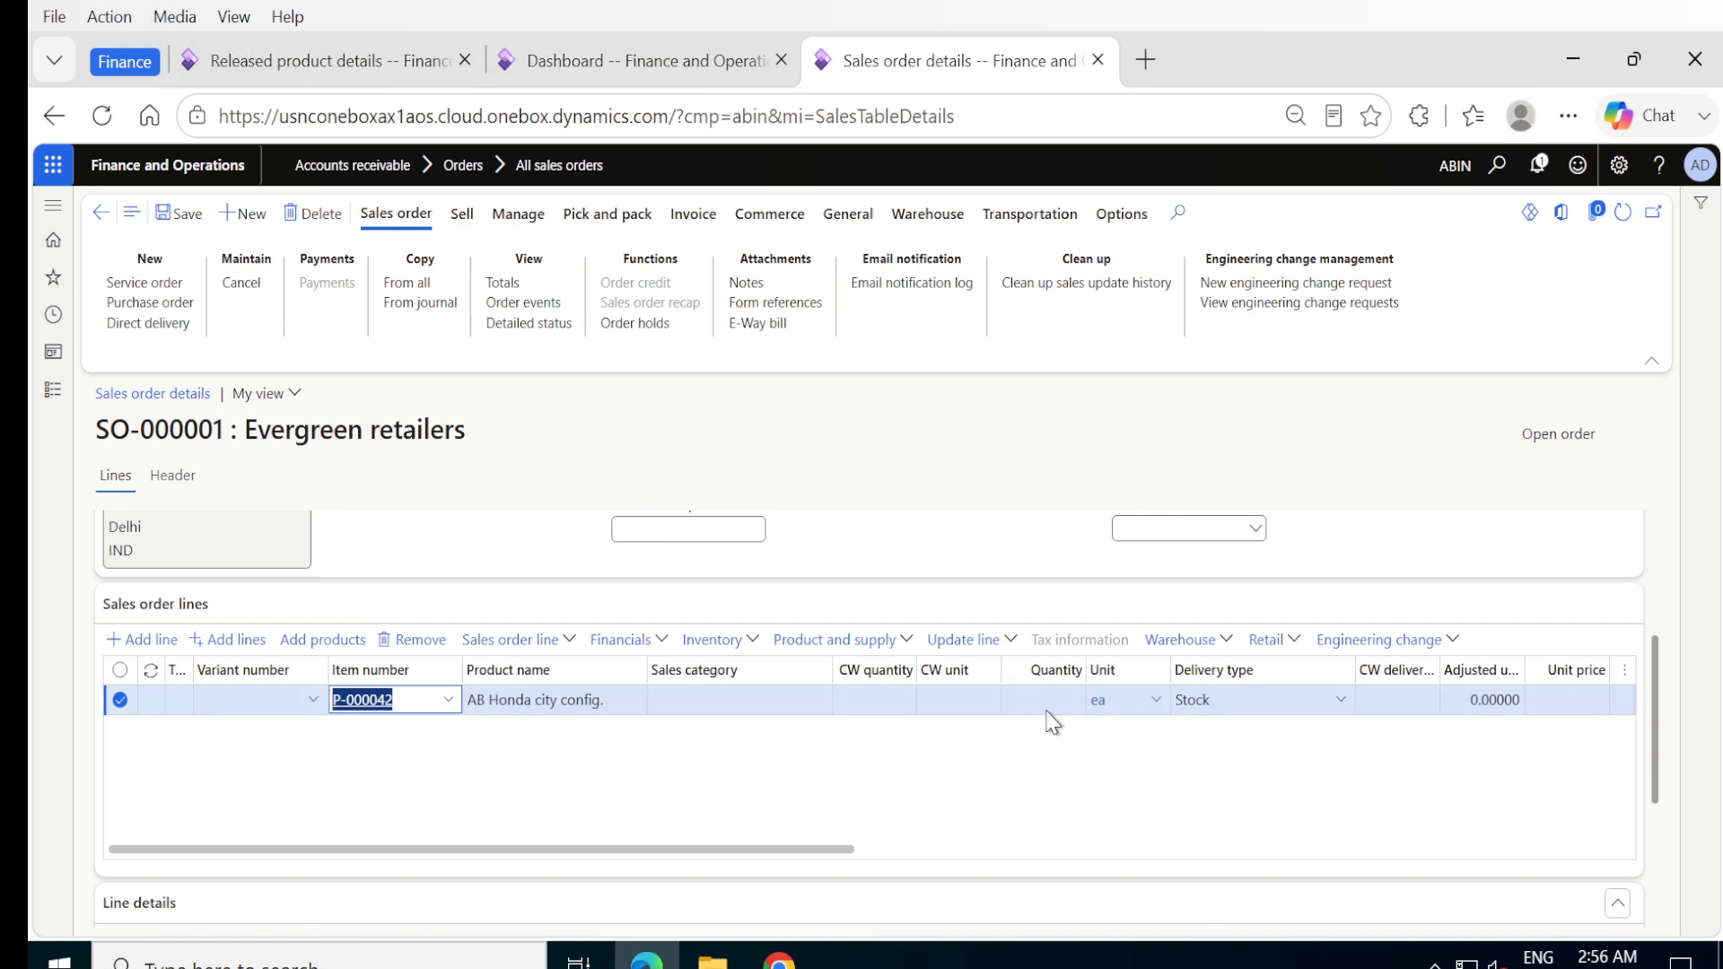
{"action": "left_click", "coordinate": [1058, 703]}
{"action": "key", "text": "Tab"}
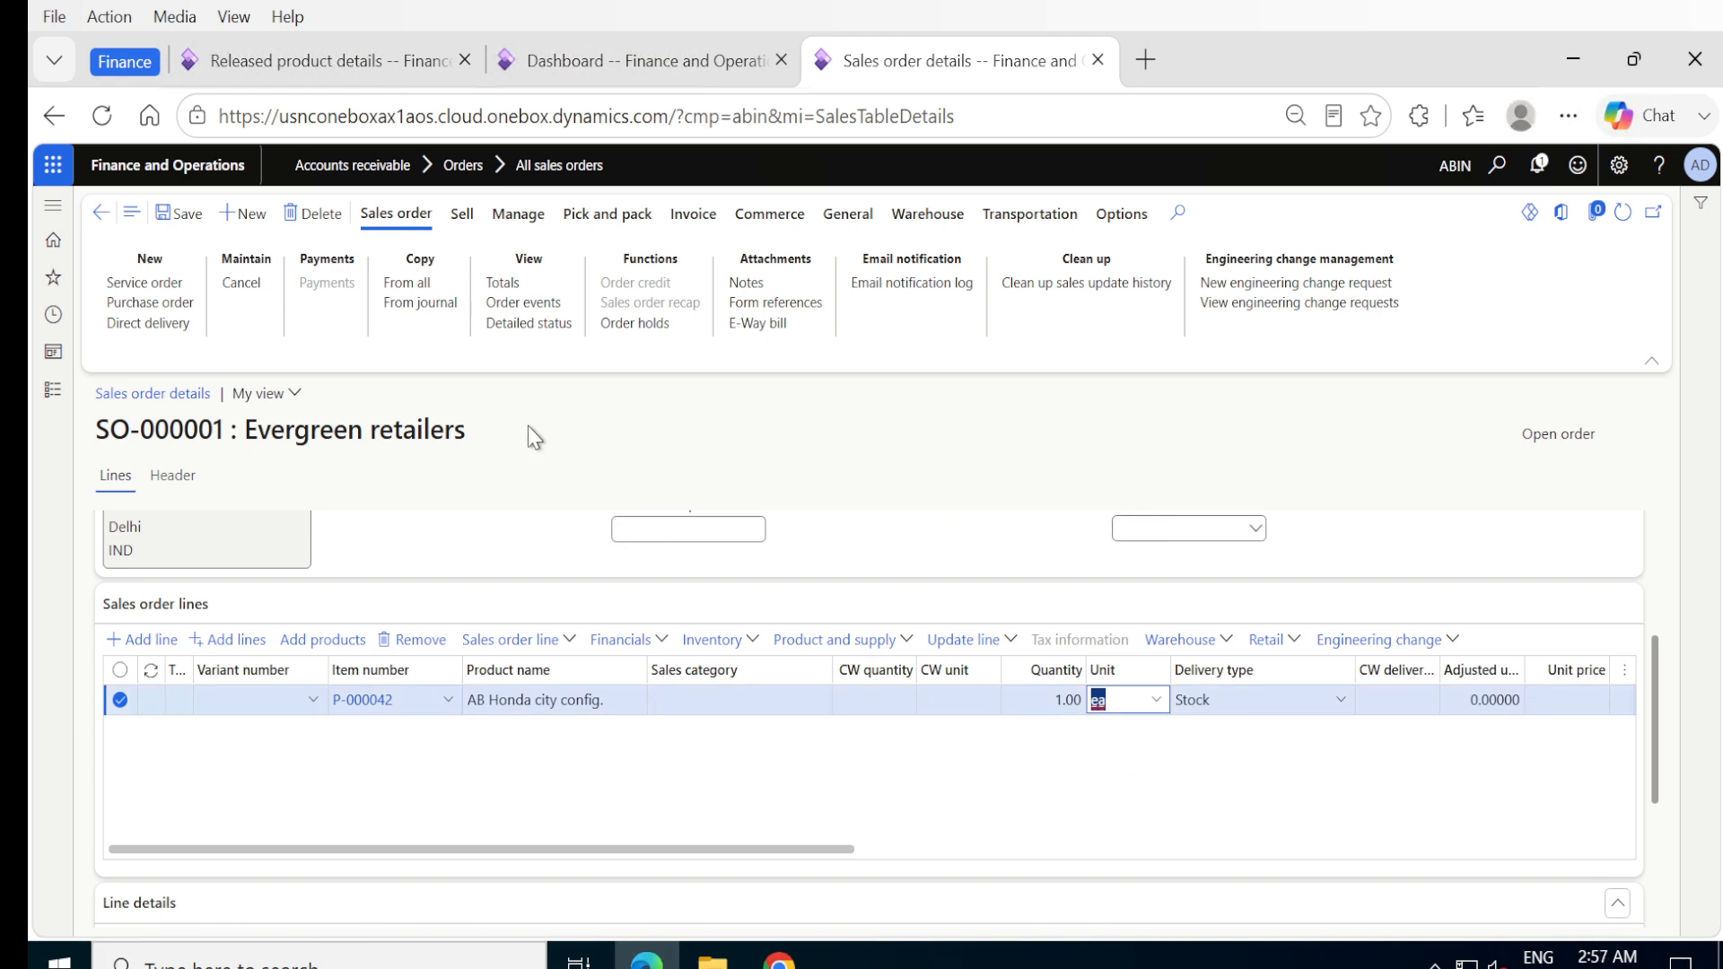
{"action": "left_click", "coordinate": [183, 216]}
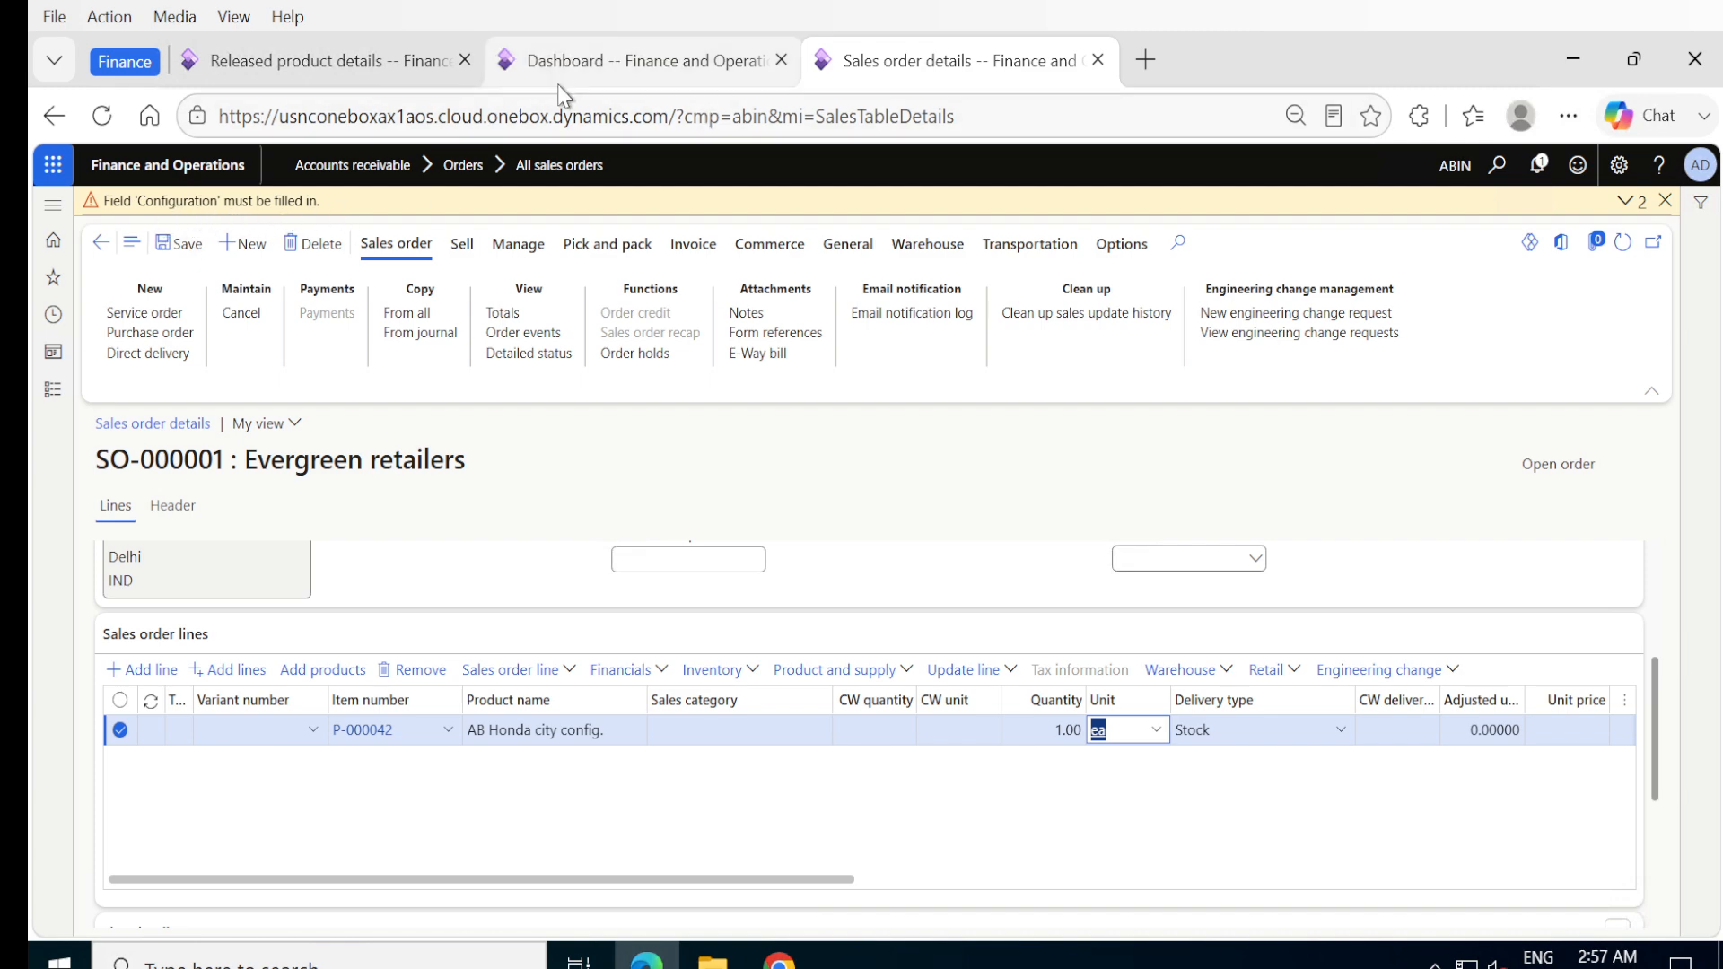
- Examine the configurations defined in the product dimensions of the released product AB Honda city config
{"action": "left_click", "coordinate": [306, 64]}
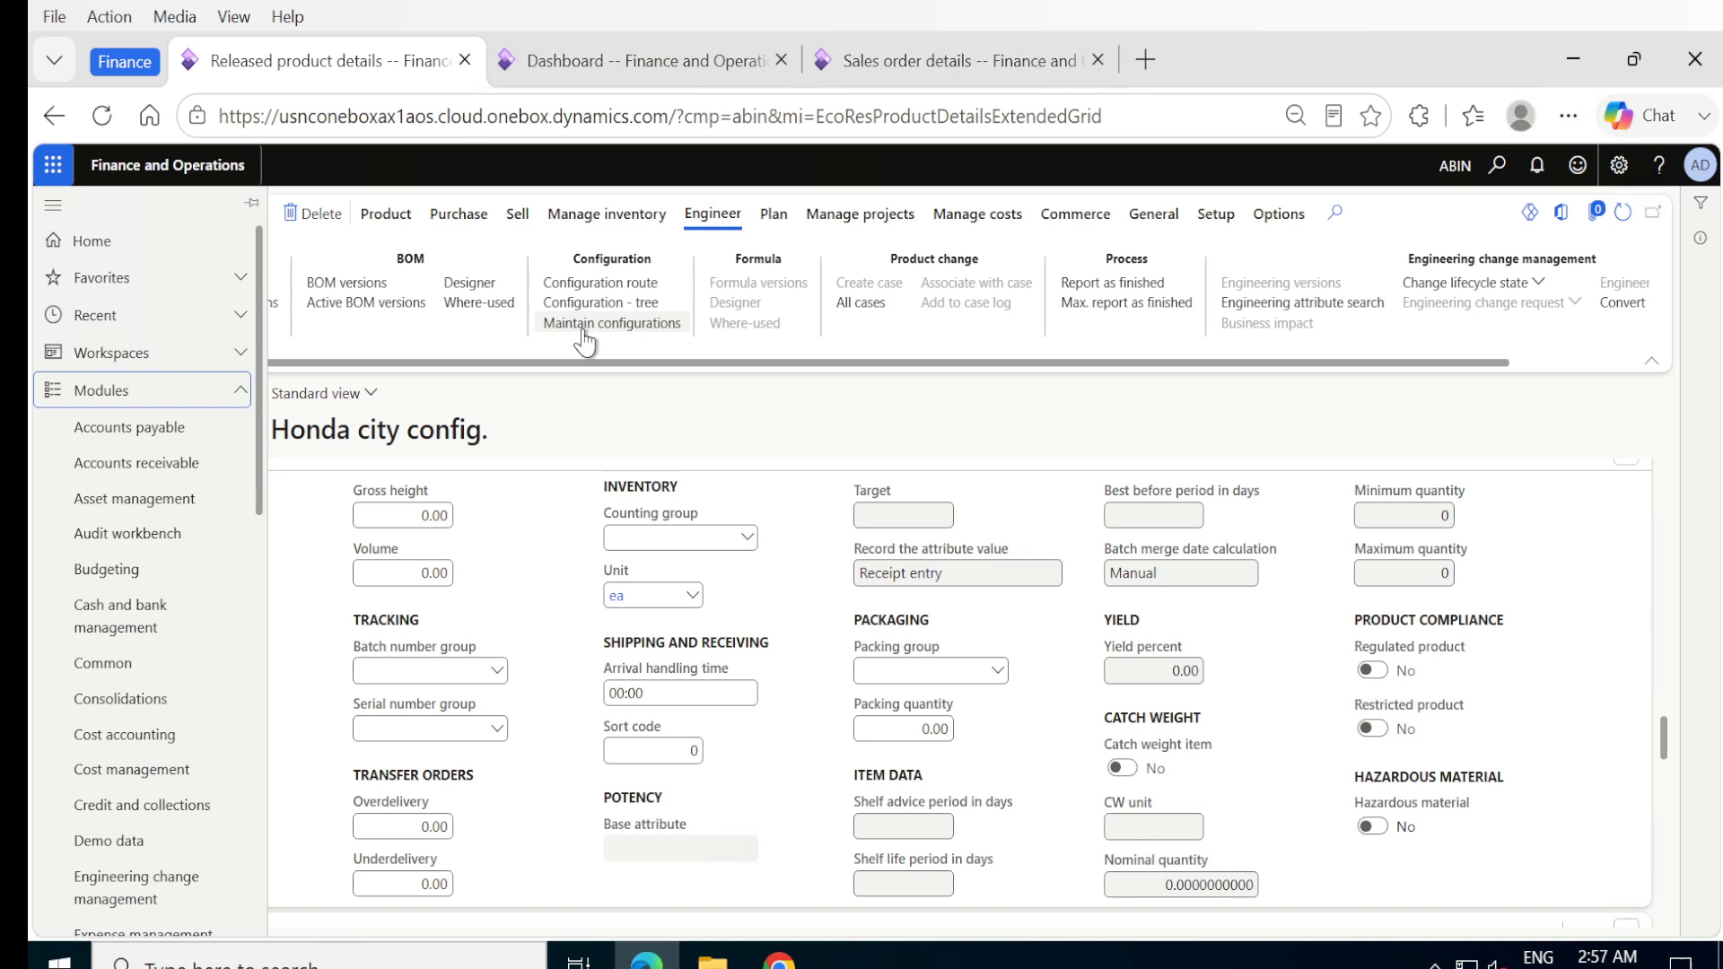
{"action": "left_click", "coordinate": [399, 220]}
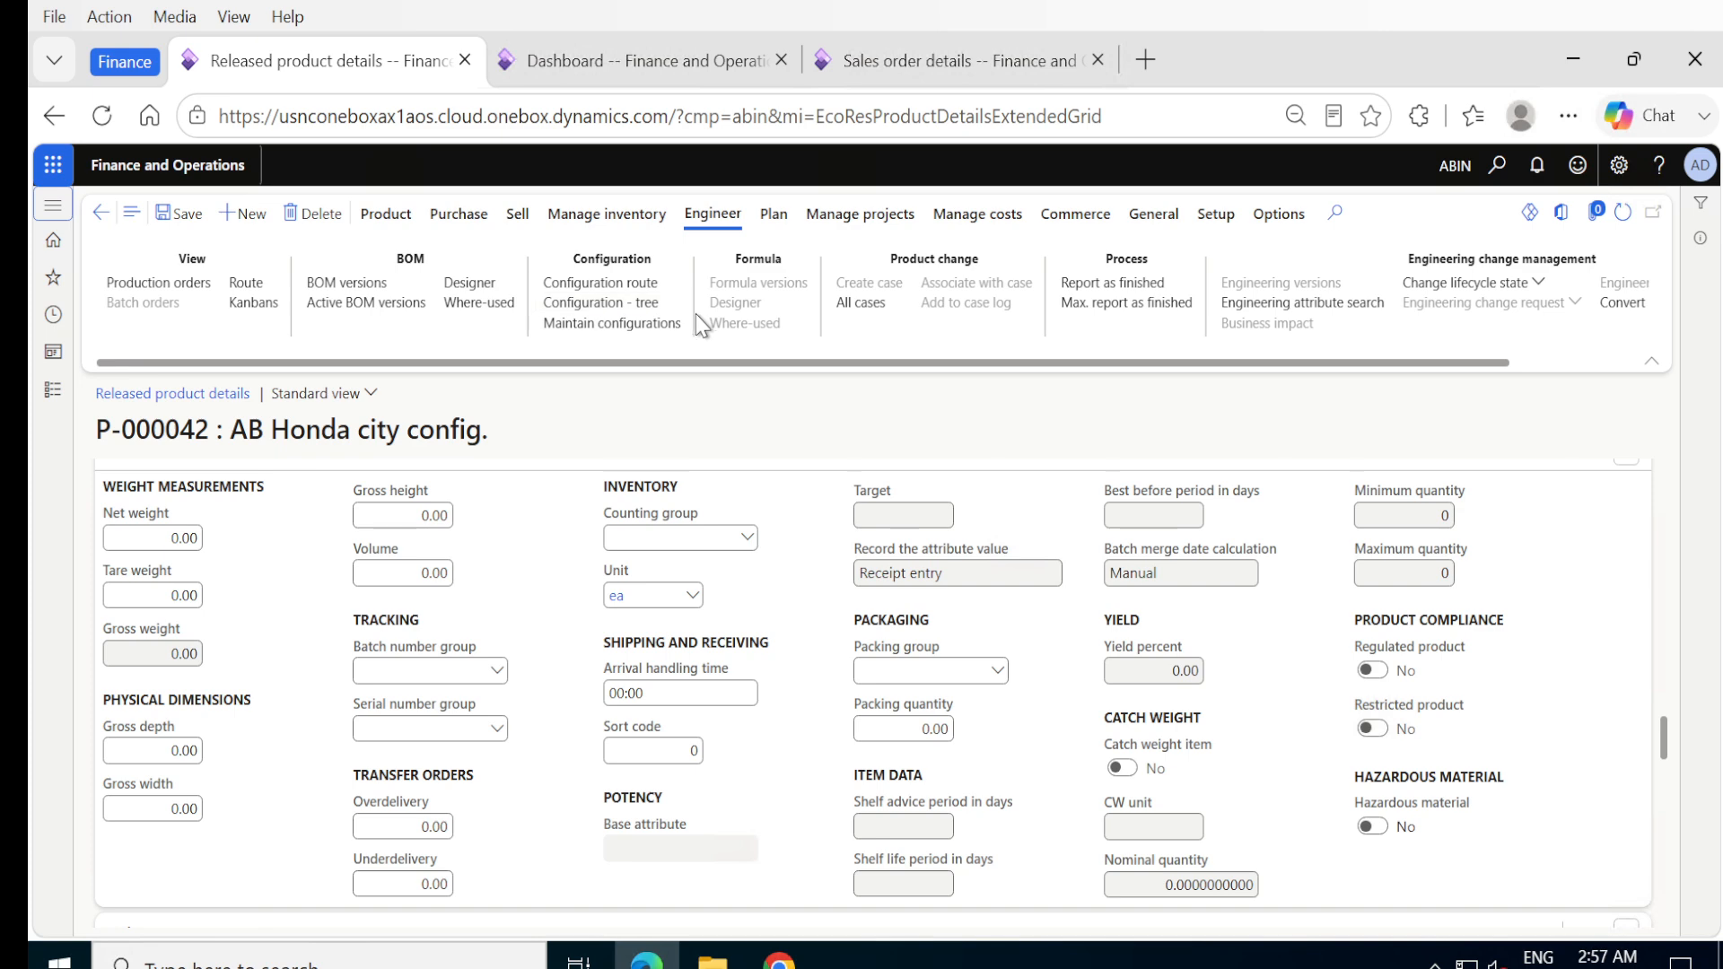
{"action": "left_click", "coordinate": [411, 223]}
{"action": "left_click", "coordinate": [708, 305]}
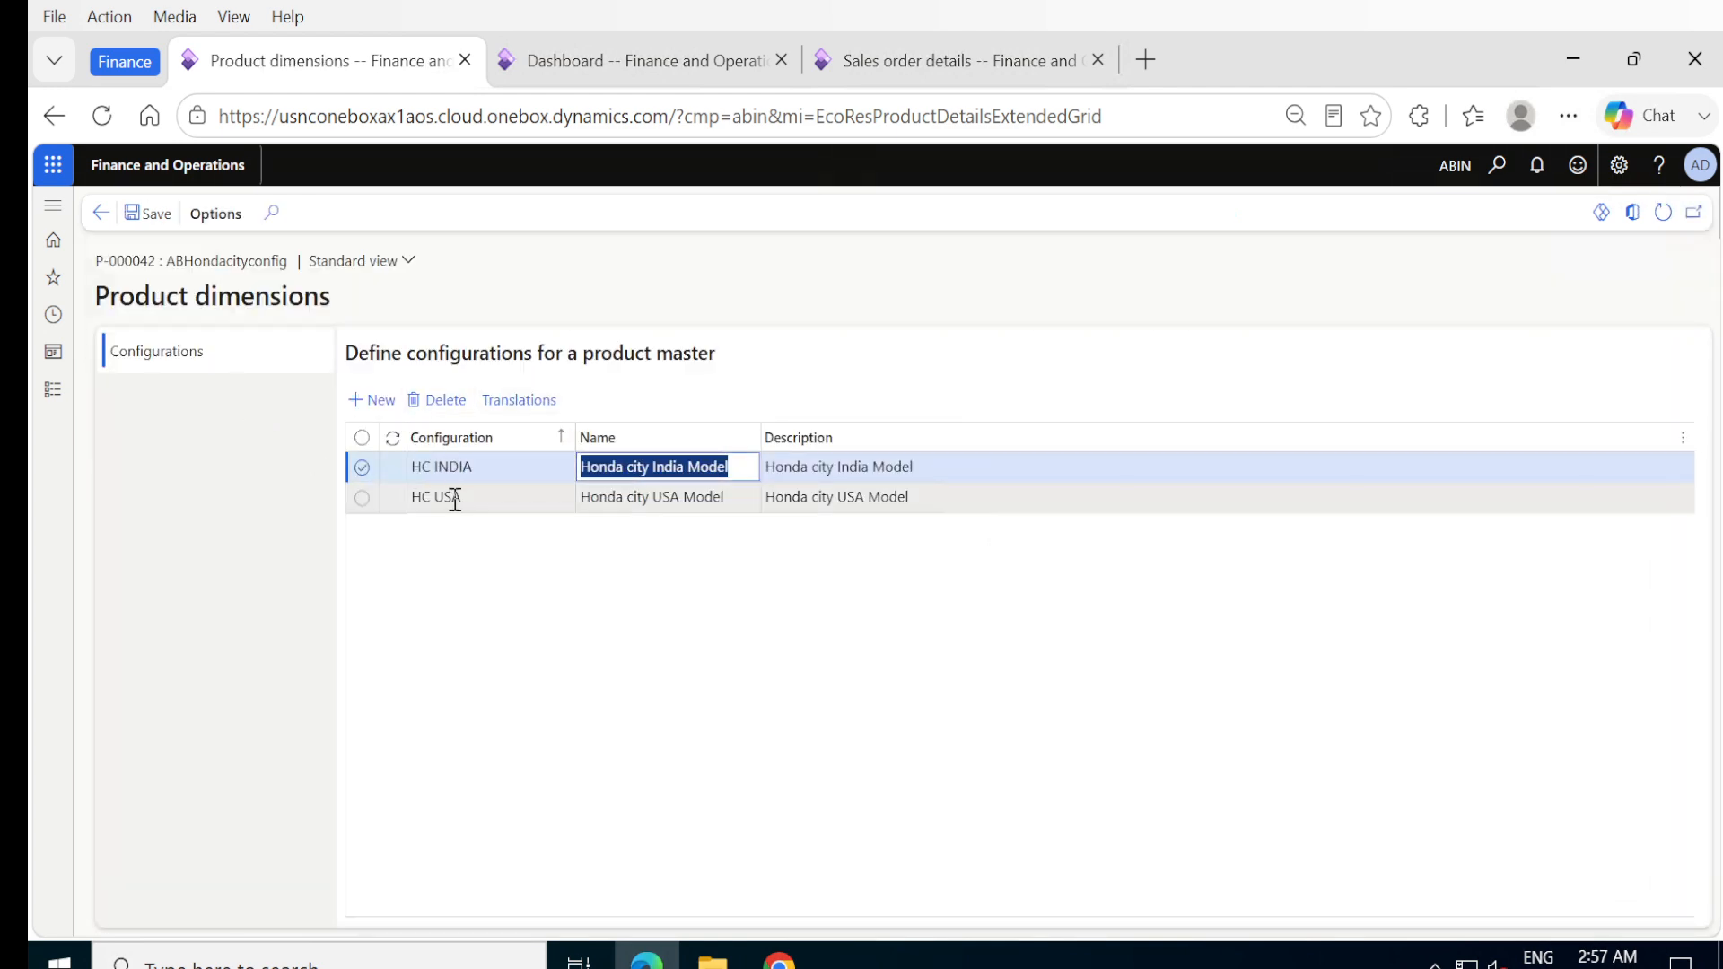
- On the Evergreen retailers sales order, set the line's product configuration to the existing HC INDIA and save the order
{"action": "left_click", "coordinate": [901, 66]}
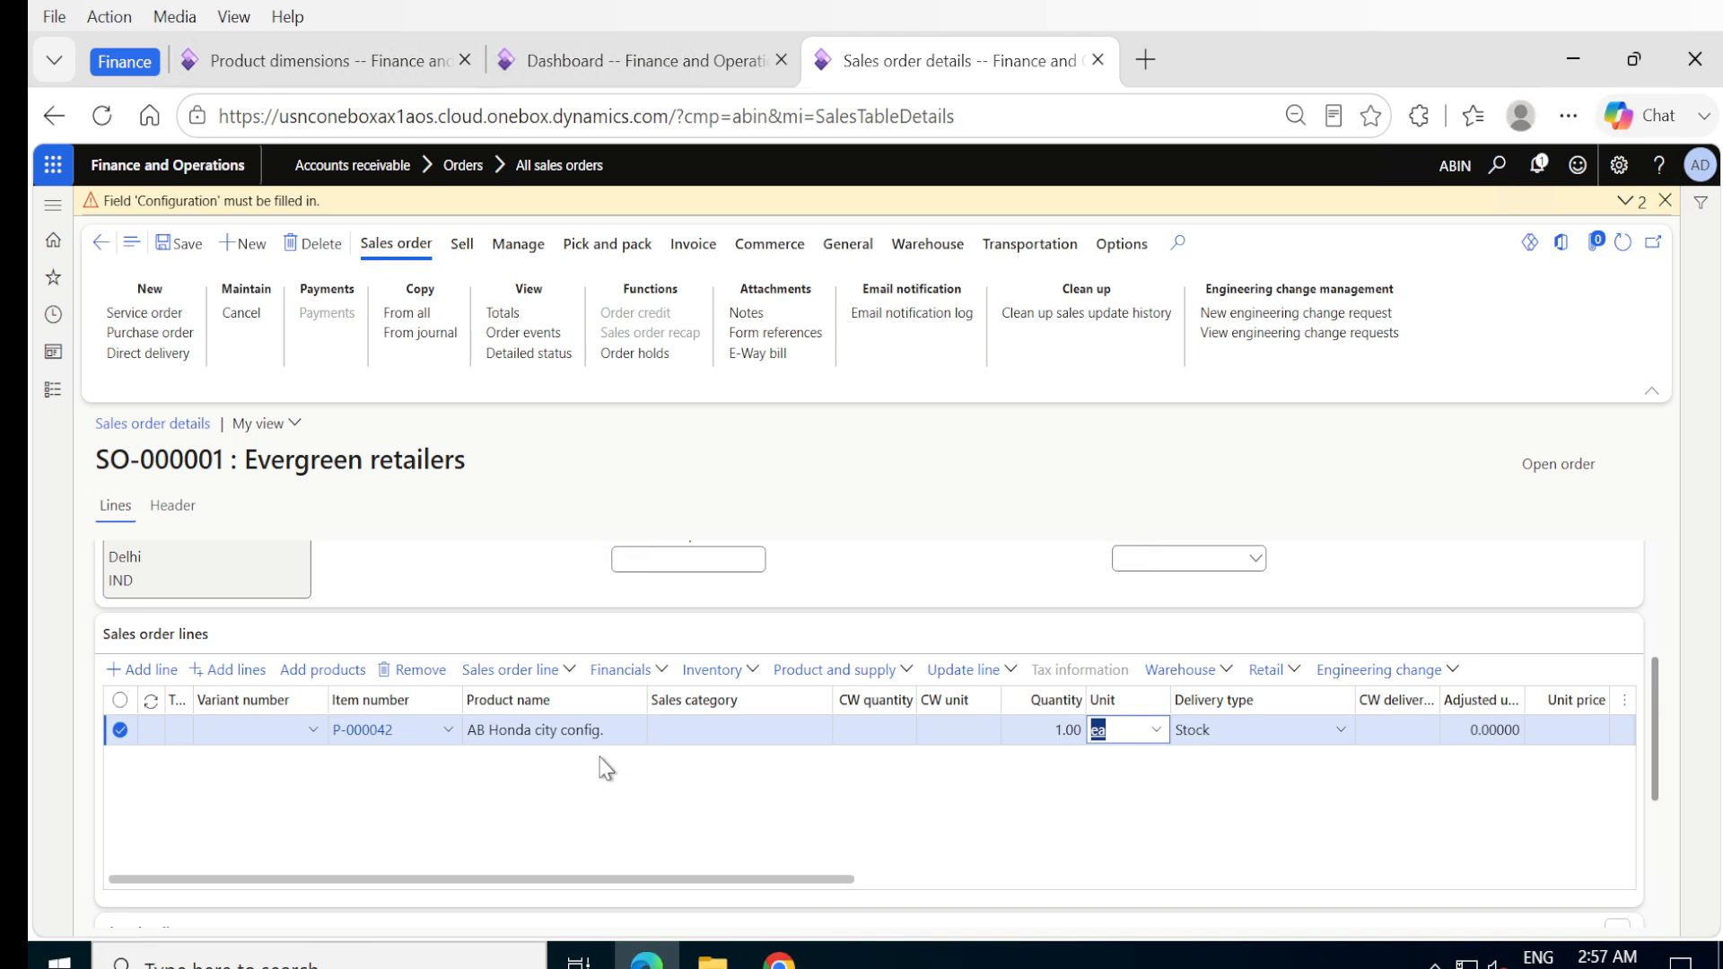
{"action": "scroll", "coordinate": [607, 770], "scroll_direction": "down", "scroll_amount": 5}
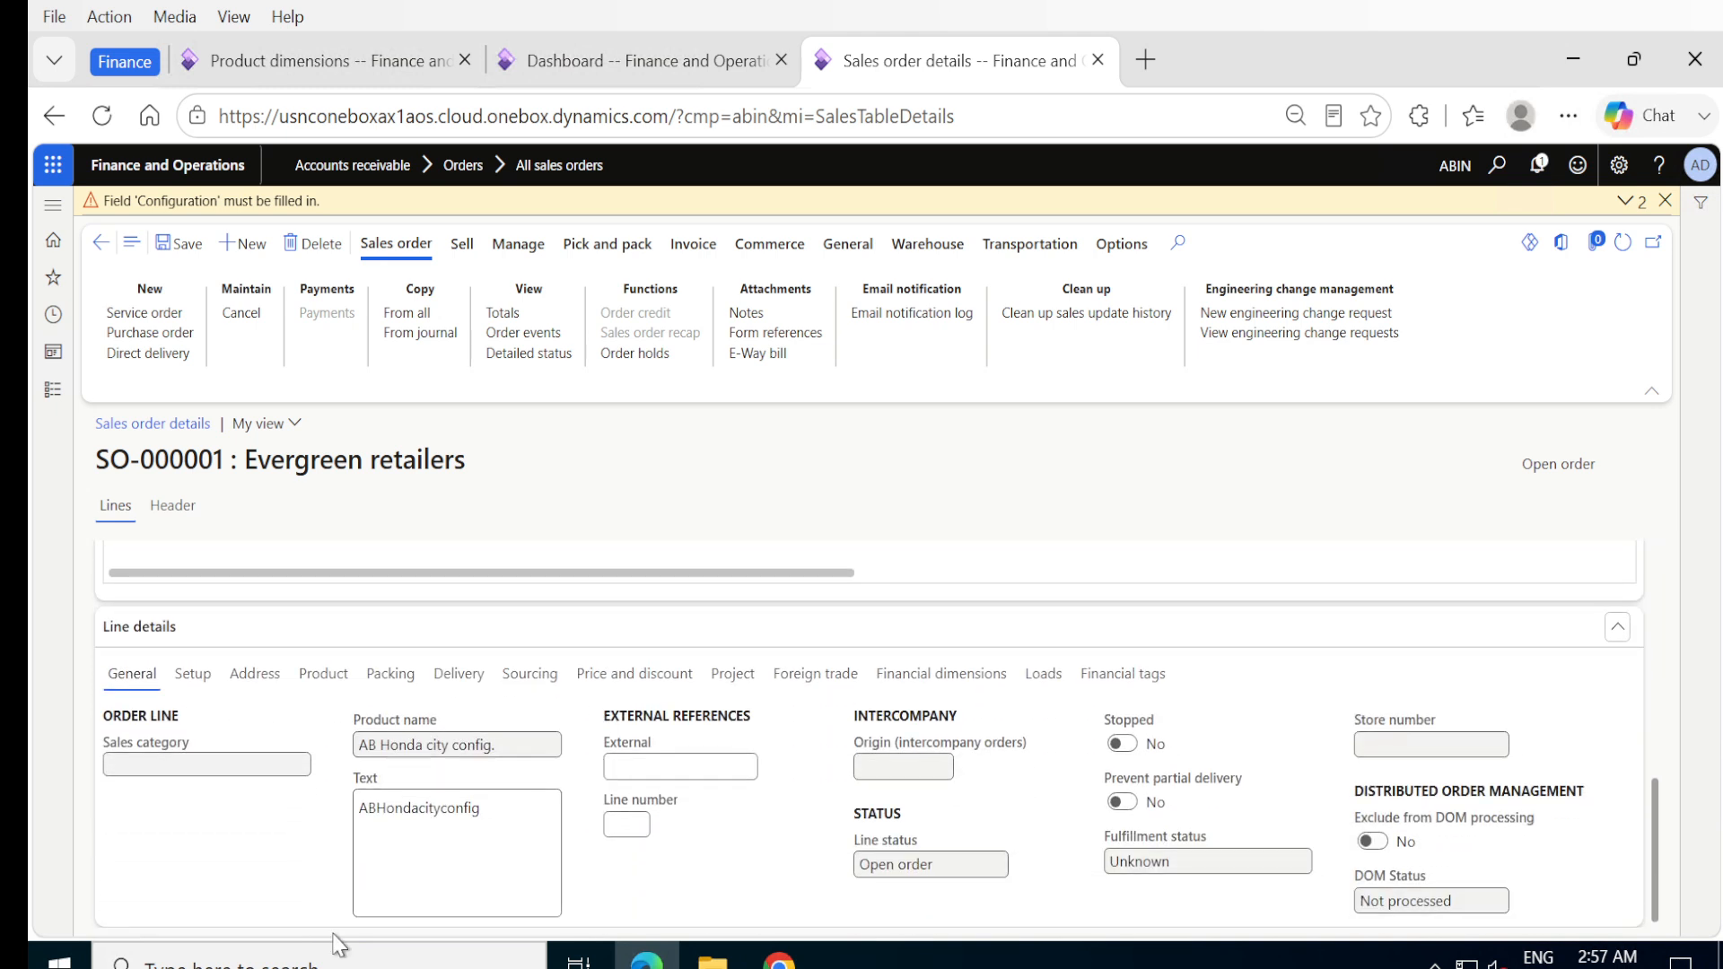
{"action": "left_click", "coordinate": [321, 682]}
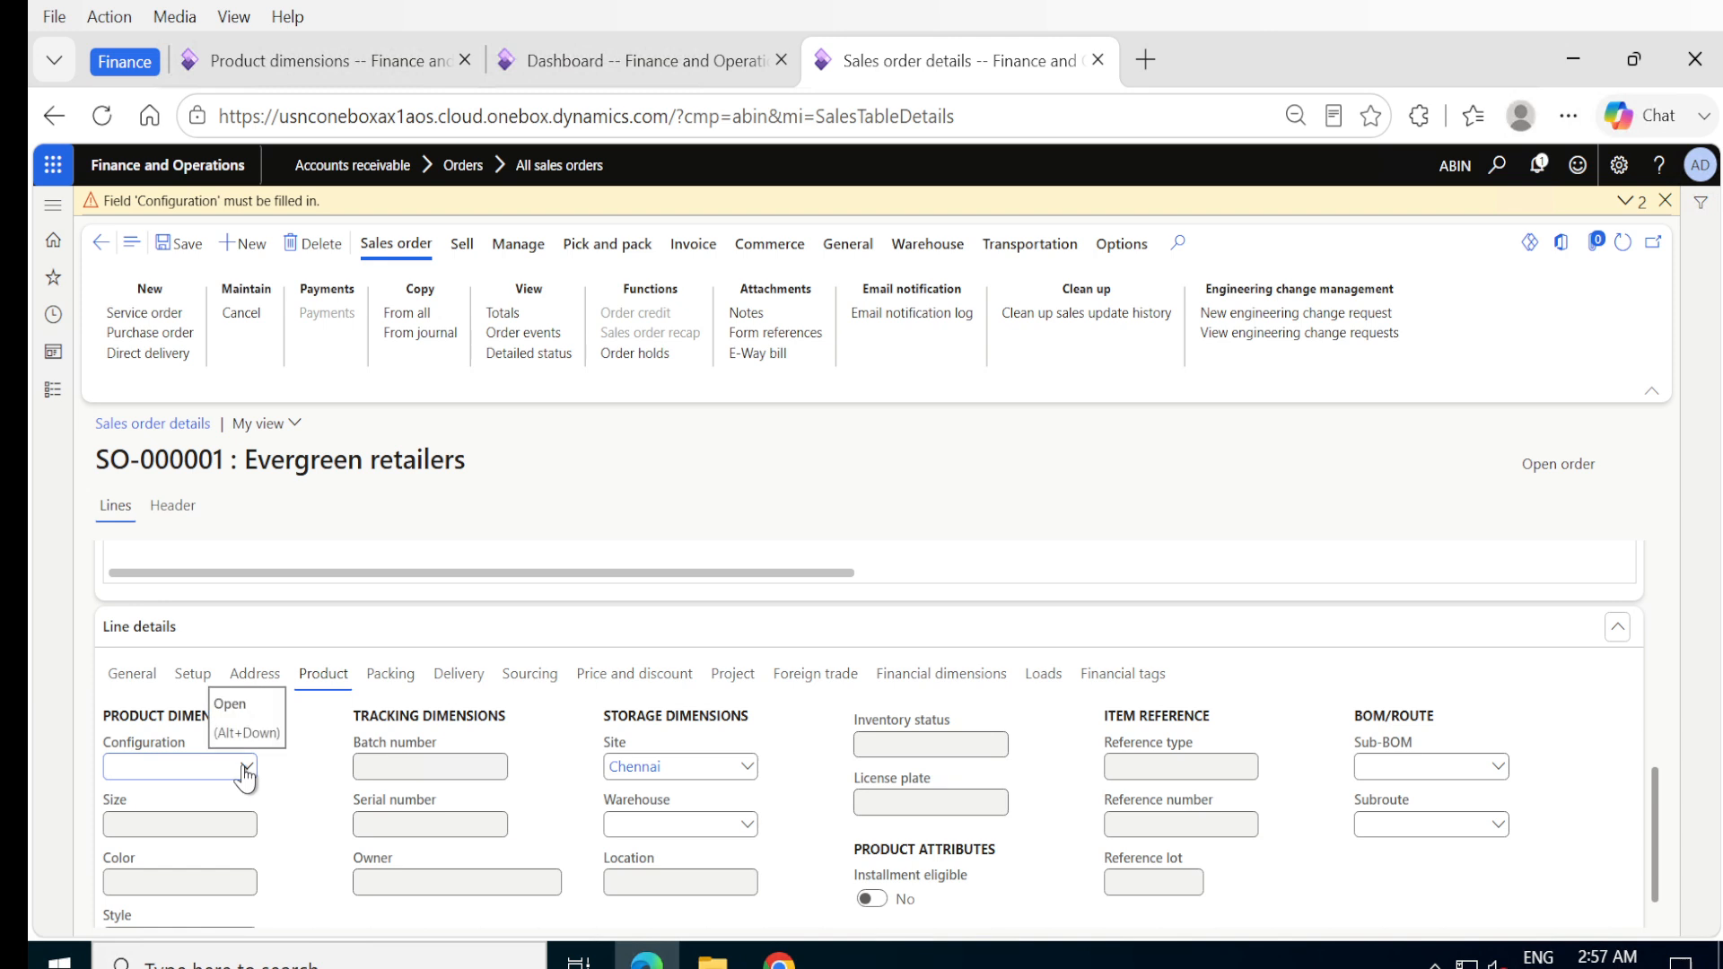
{"action": "left_click", "coordinate": [245, 768]}
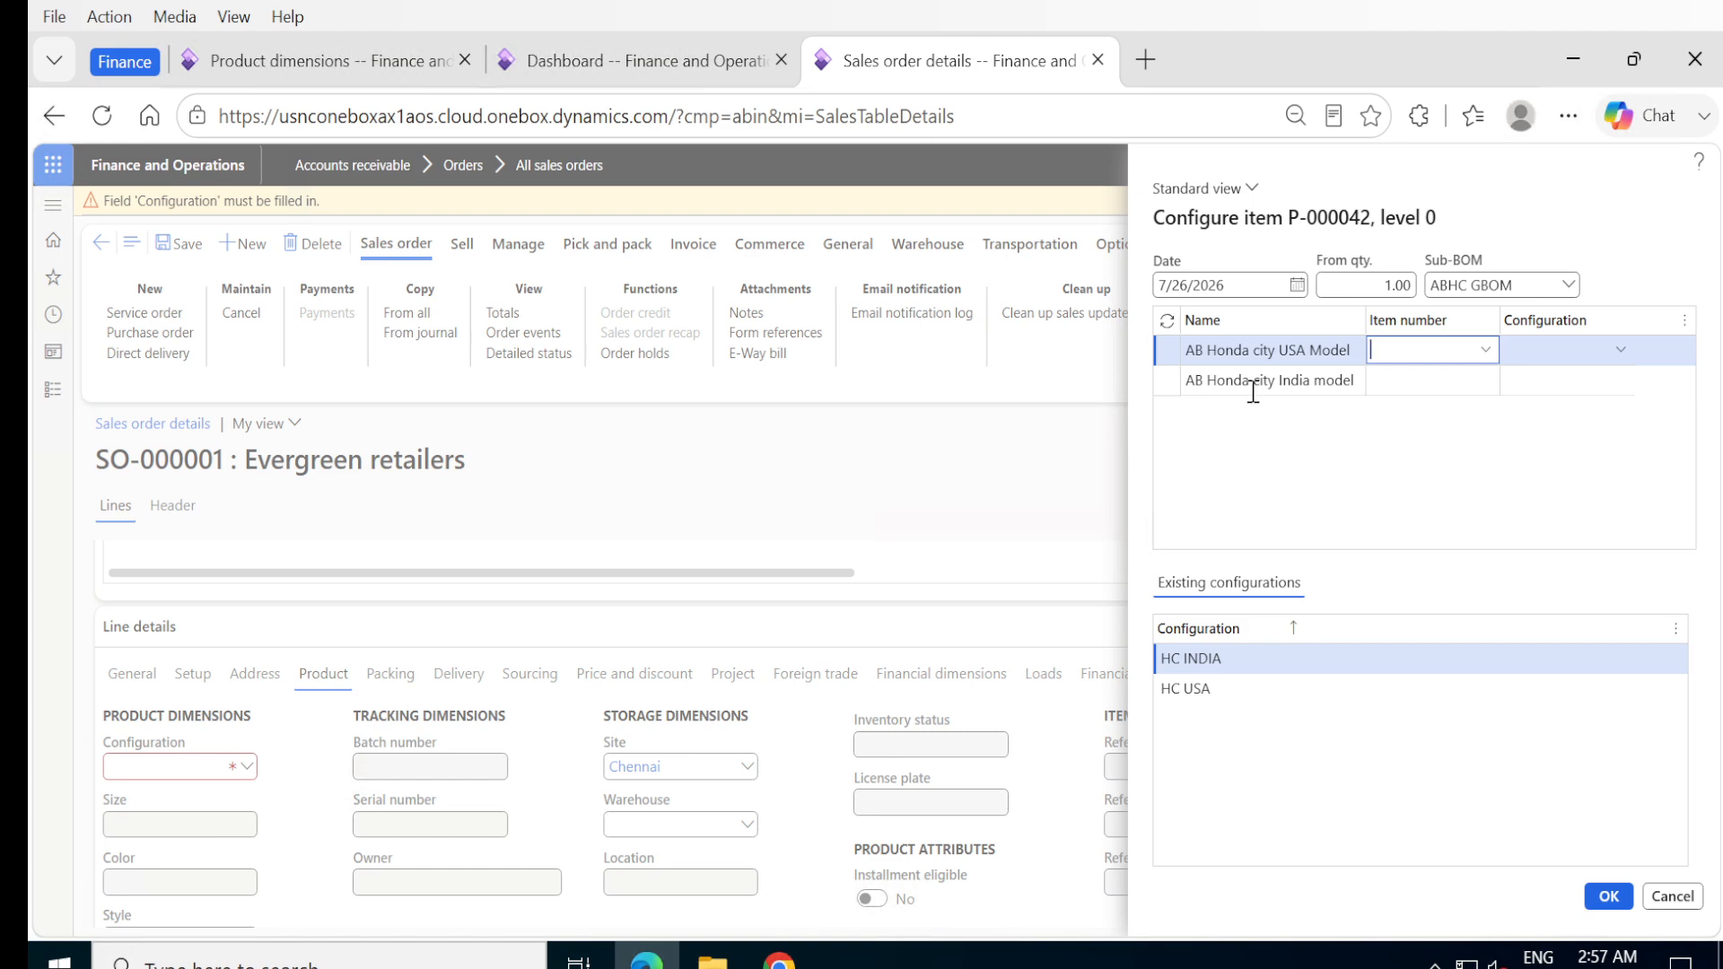
{"action": "left_click", "coordinate": [1190, 663]}
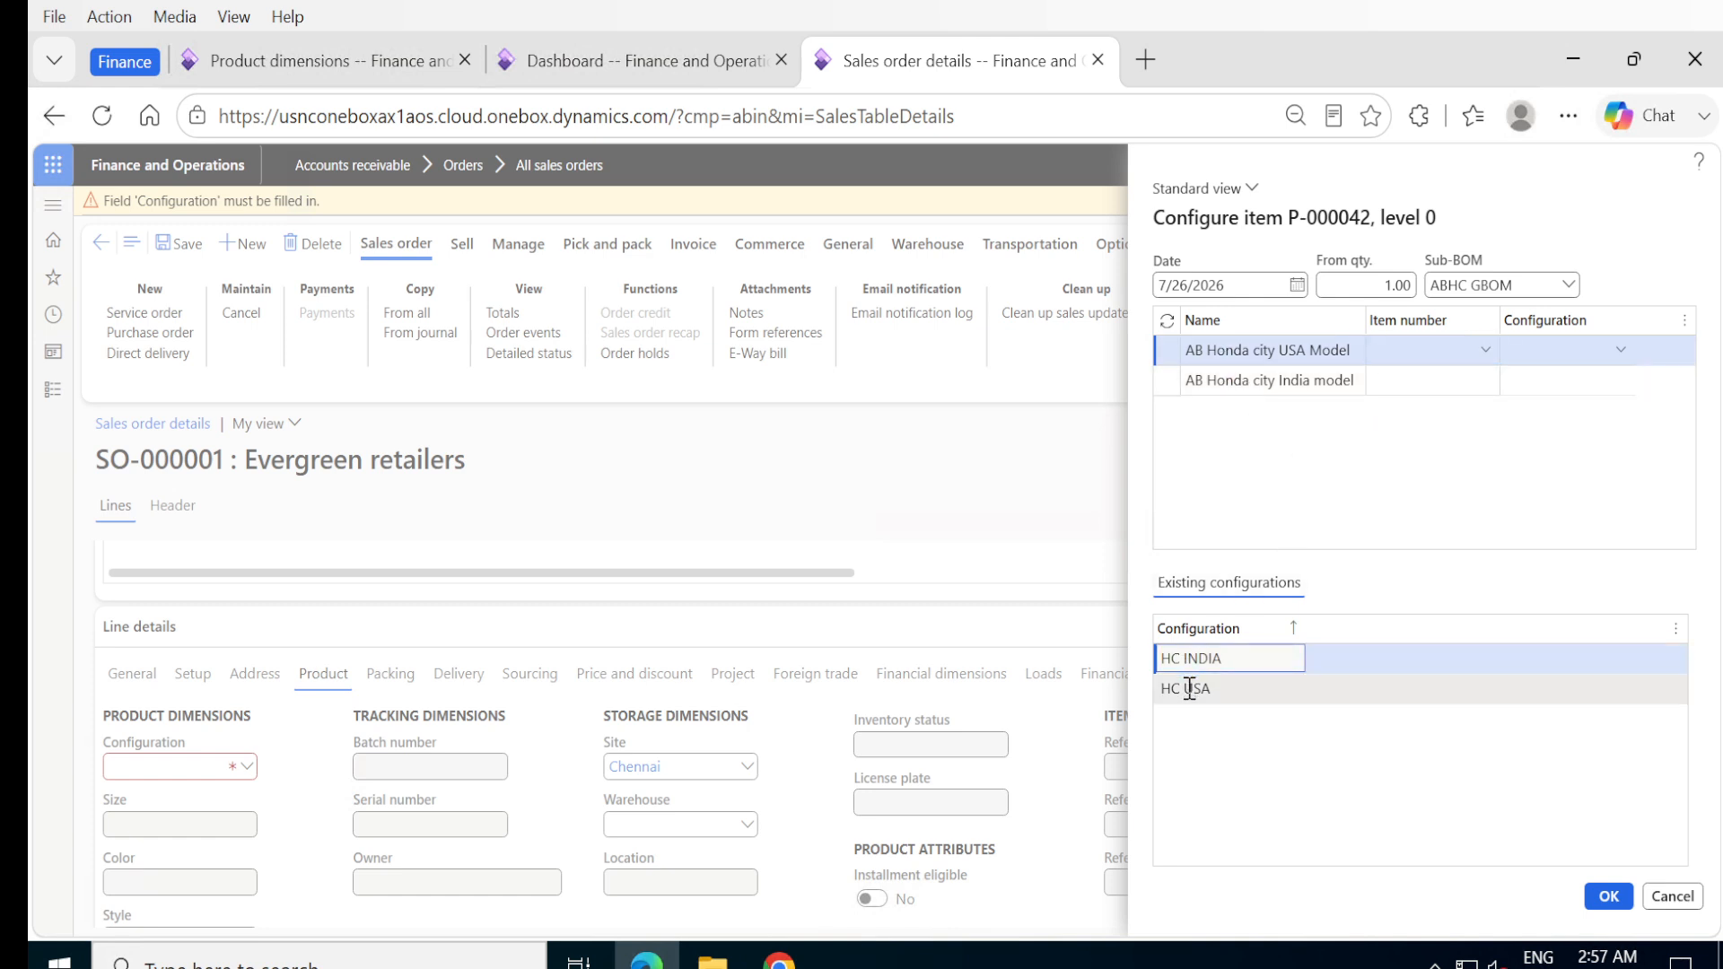
{"action": "left_click", "coordinate": [1194, 689]}
{"action": "left_click", "coordinate": [359, 64]}
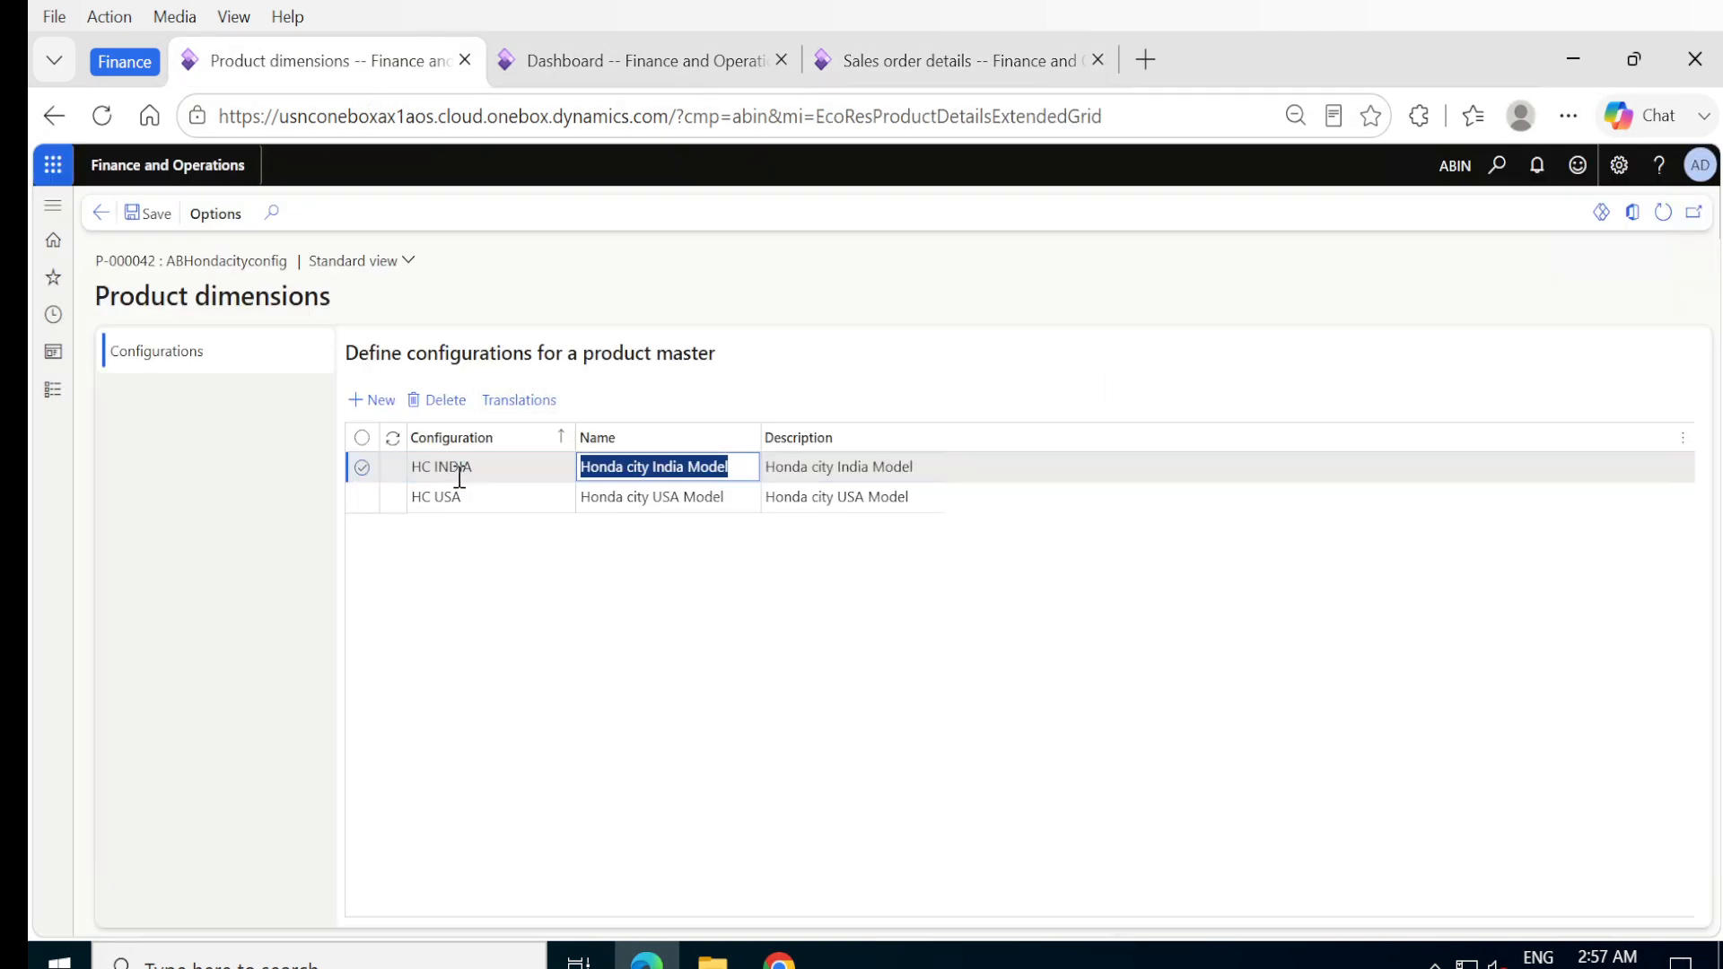
{"action": "left_click", "coordinate": [912, 65]}
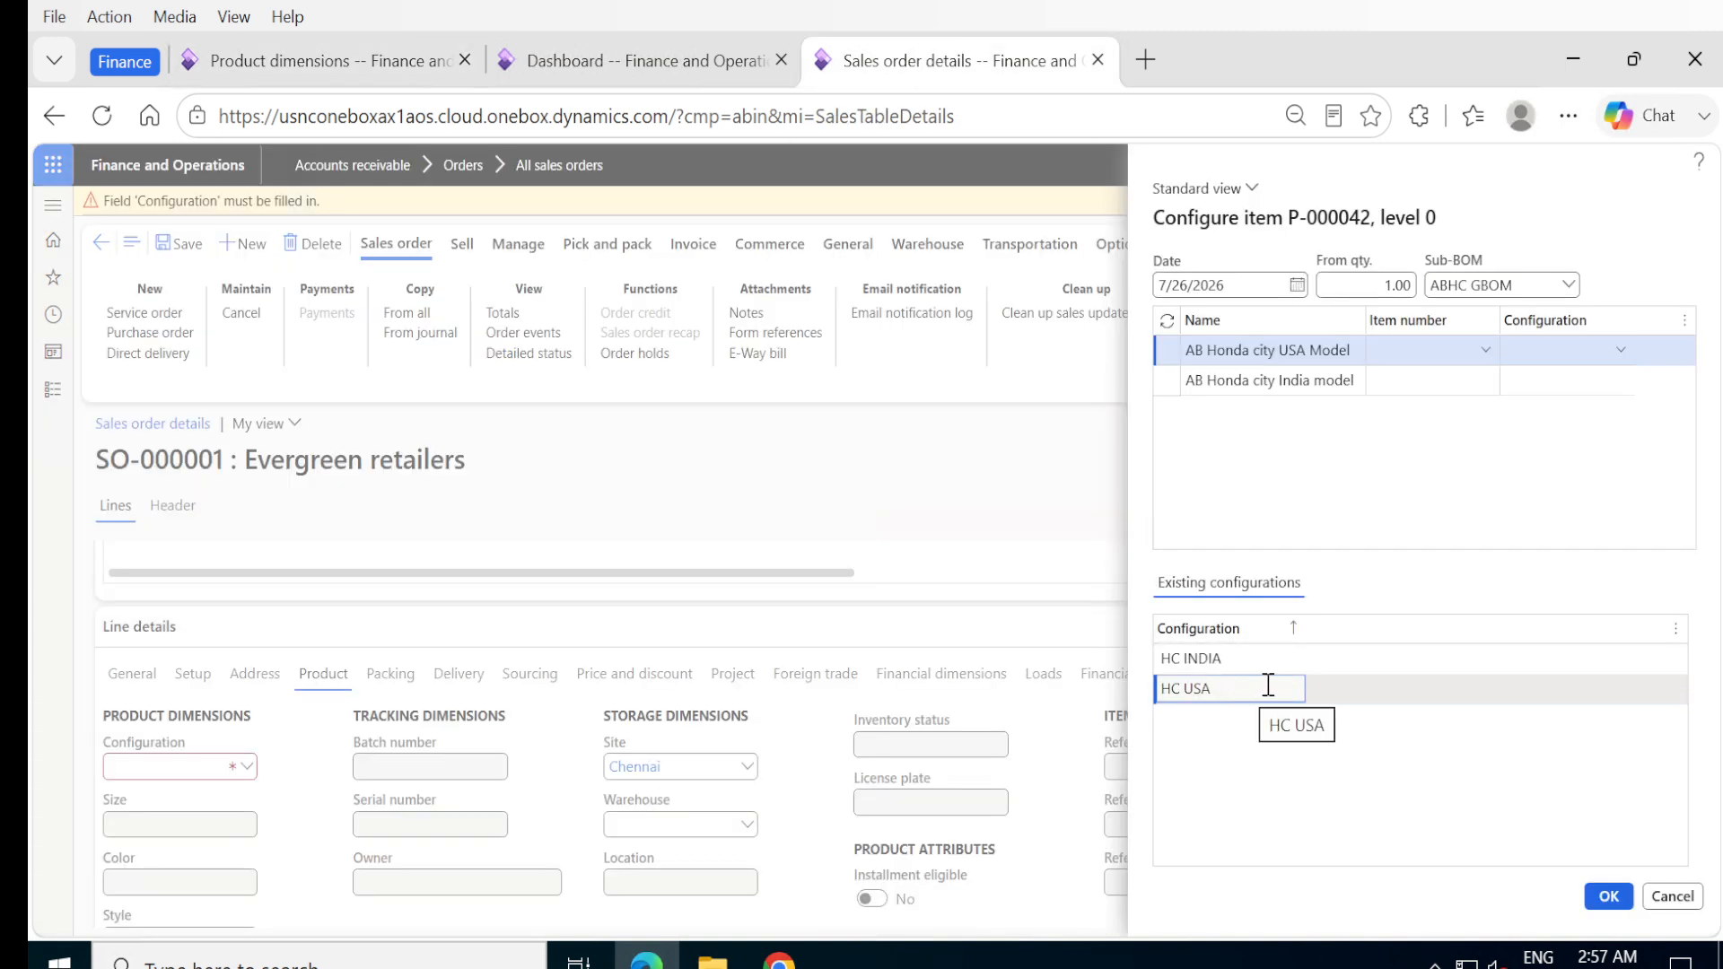
{"action": "left_click", "coordinate": [1264, 664]}
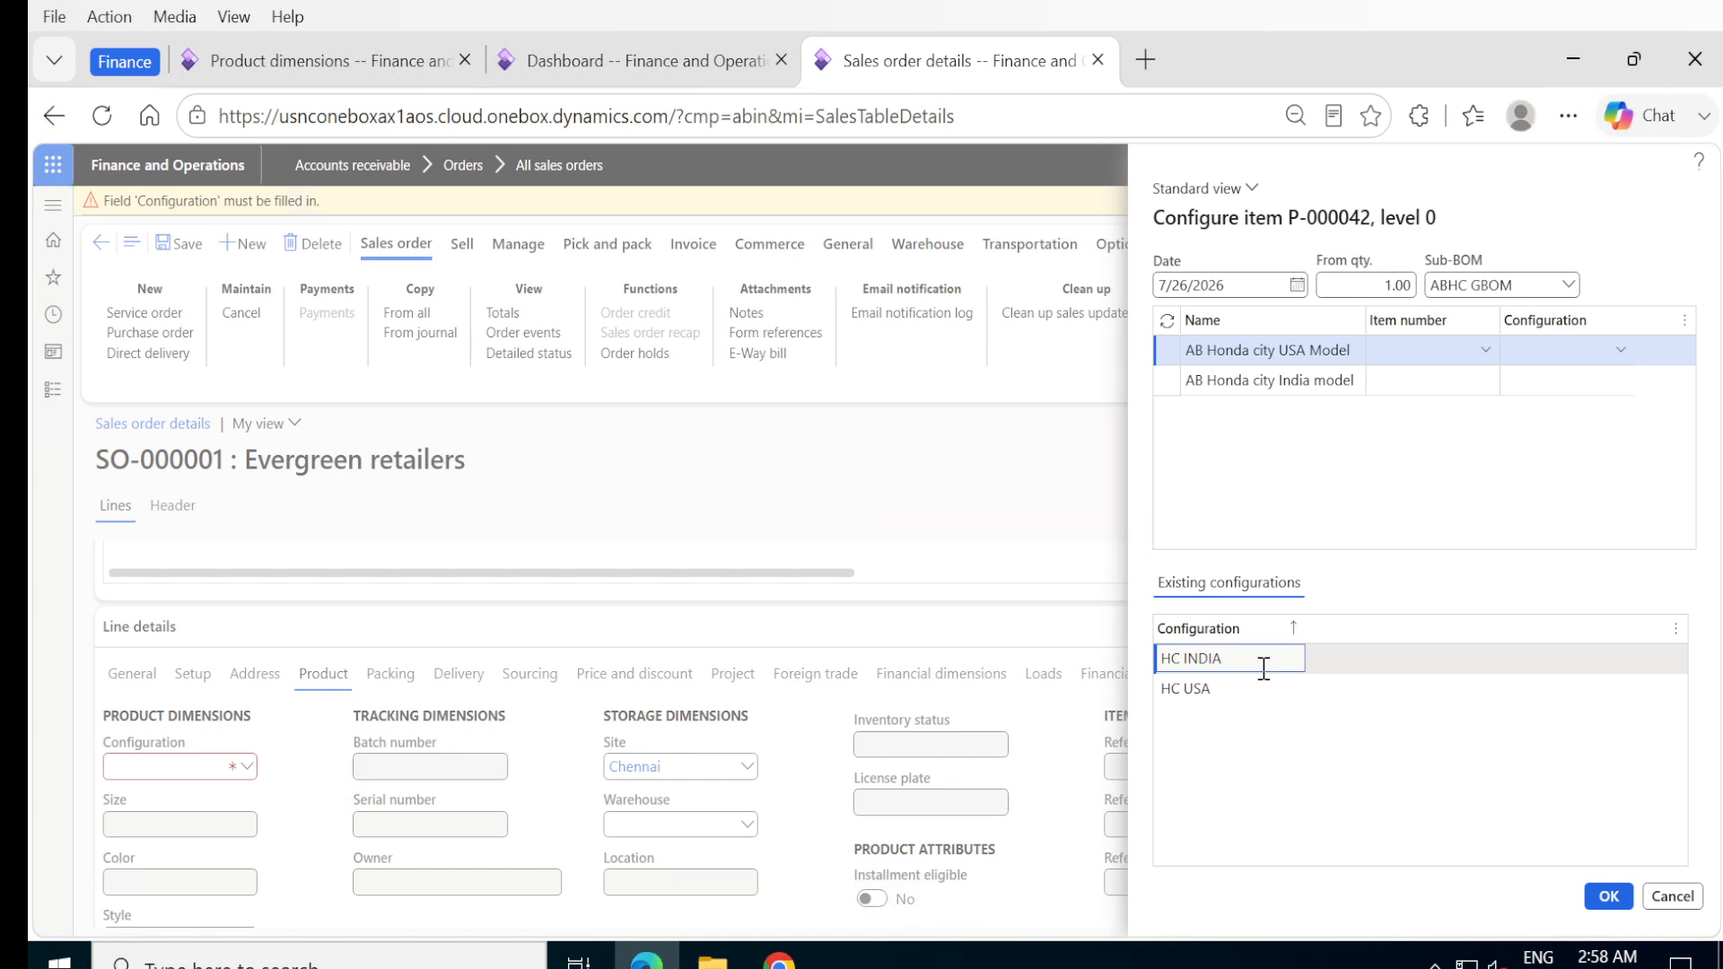
{"action": "left_click", "coordinate": [1603, 905]}
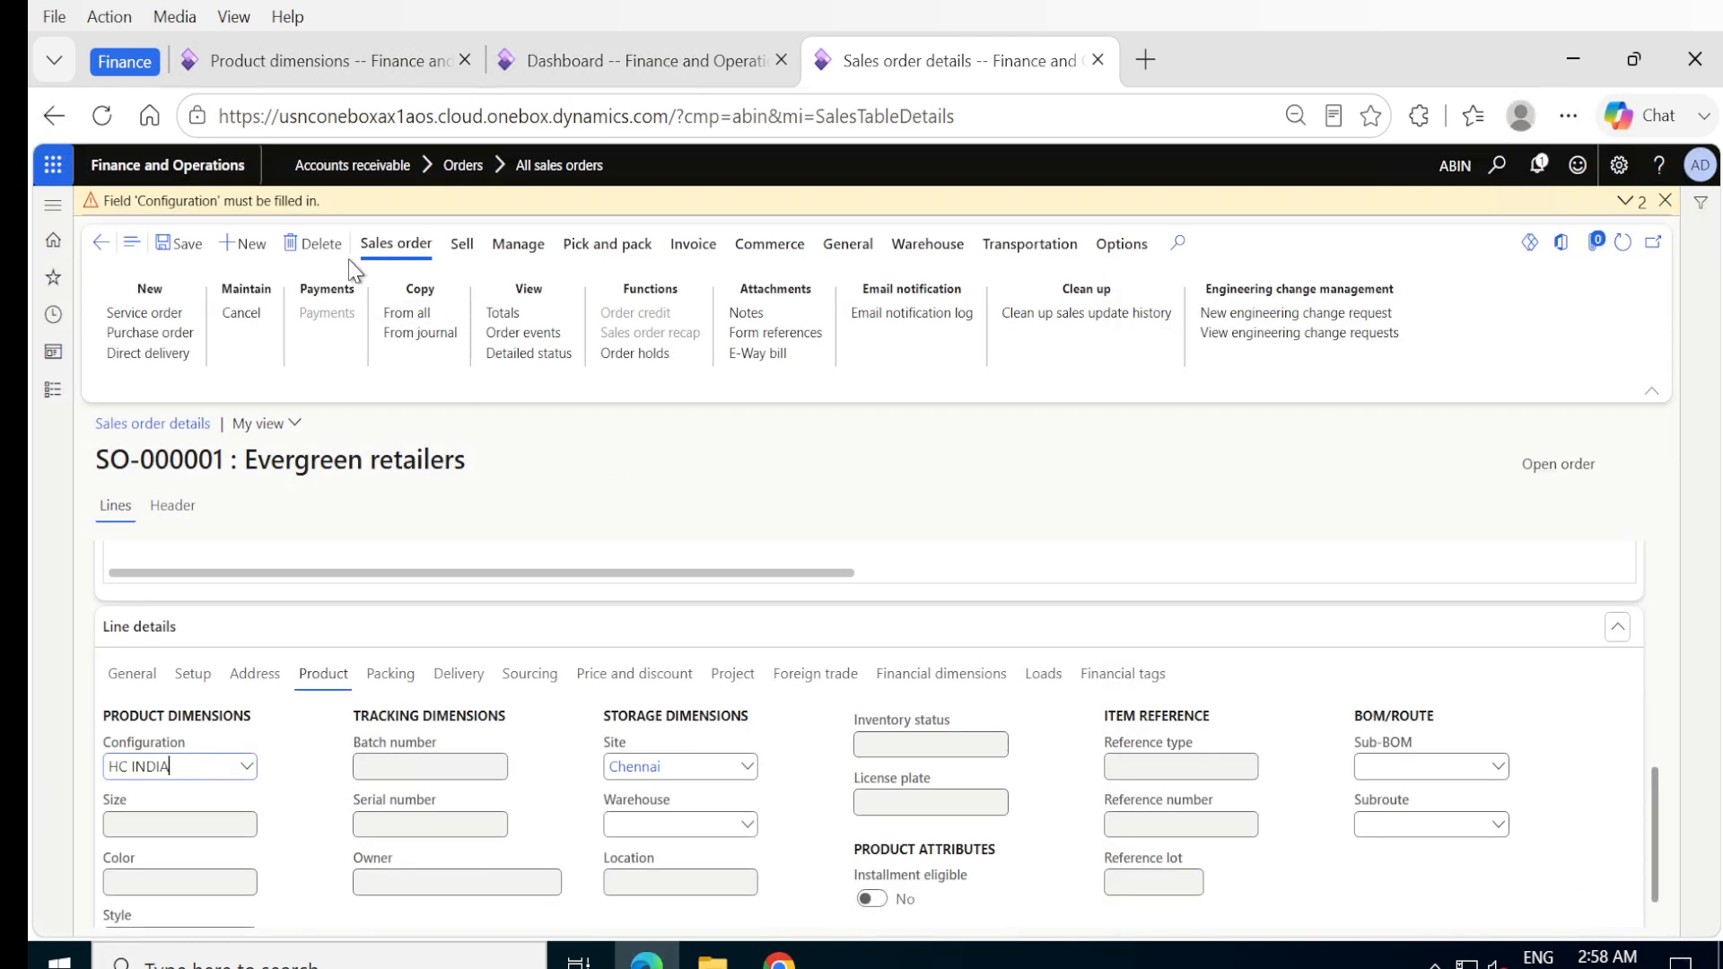
{"action": "left_click", "coordinate": [181, 243]}
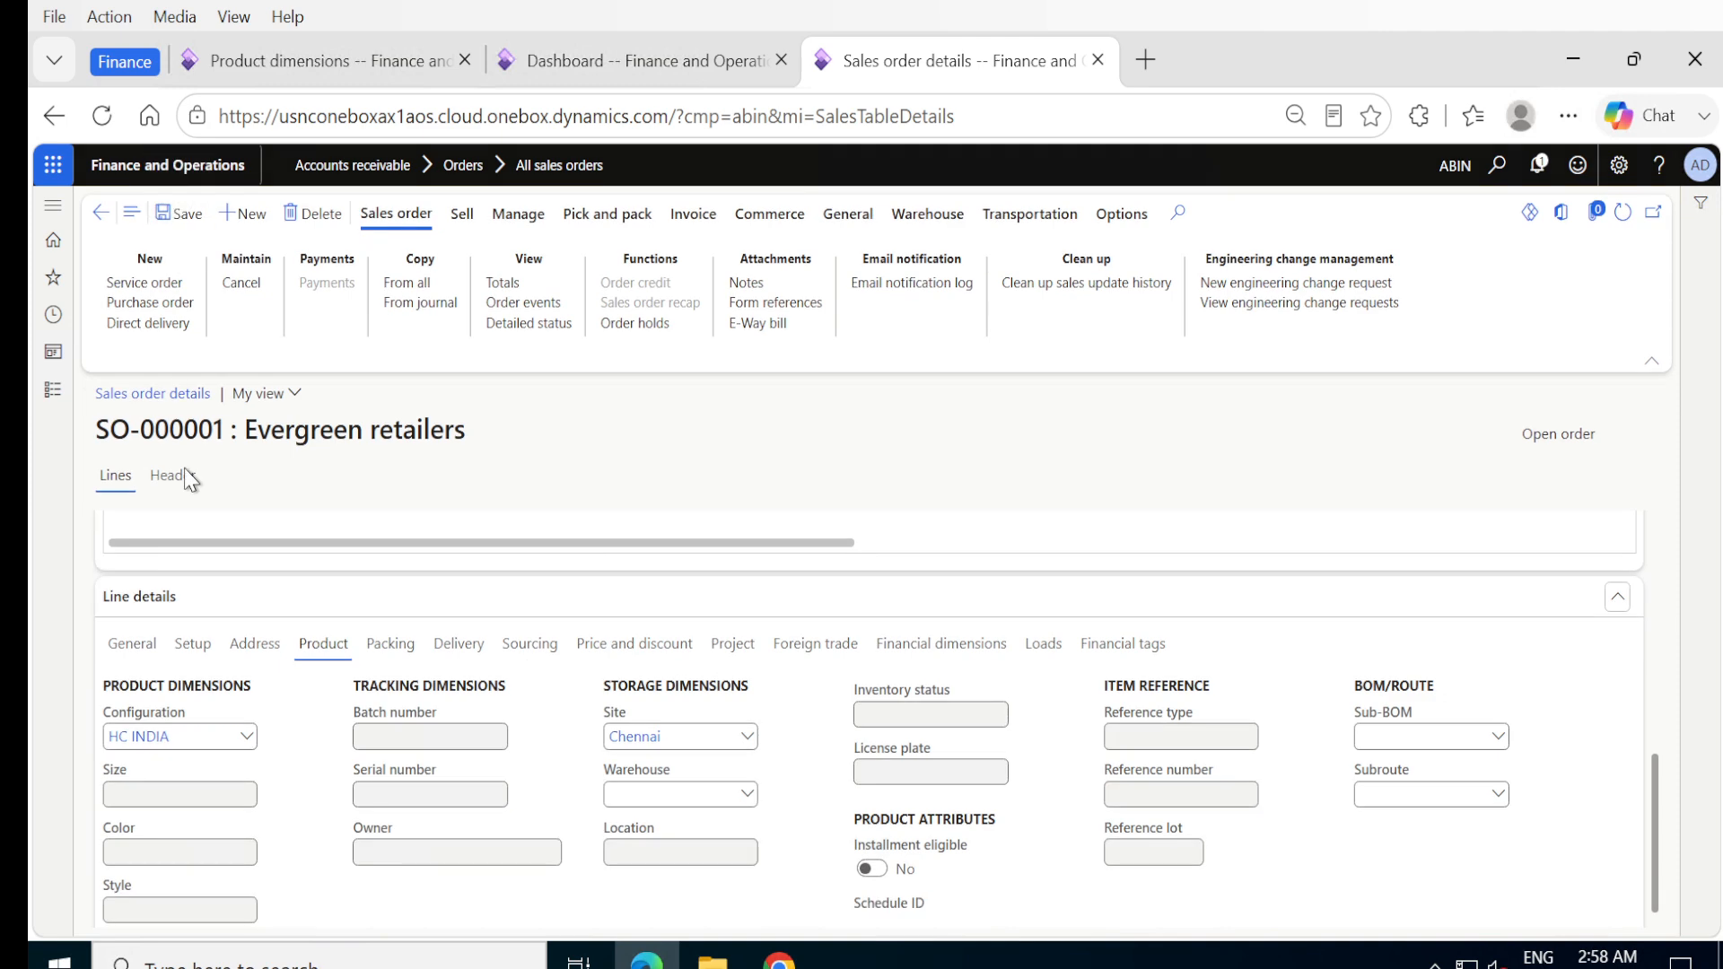
- Examine the composed-of tree of the sales order line configured as HC INDIA, including its component nodes, and return to the order
{"action": "left_click", "coordinate": [204, 740]}
{"action": "scroll", "coordinate": [790, 738], "scroll_direction": "up", "scroll_amount": 5}
{"action": "scroll", "coordinate": [790, 739], "scroll_direction": "down", "scroll_amount": 4}
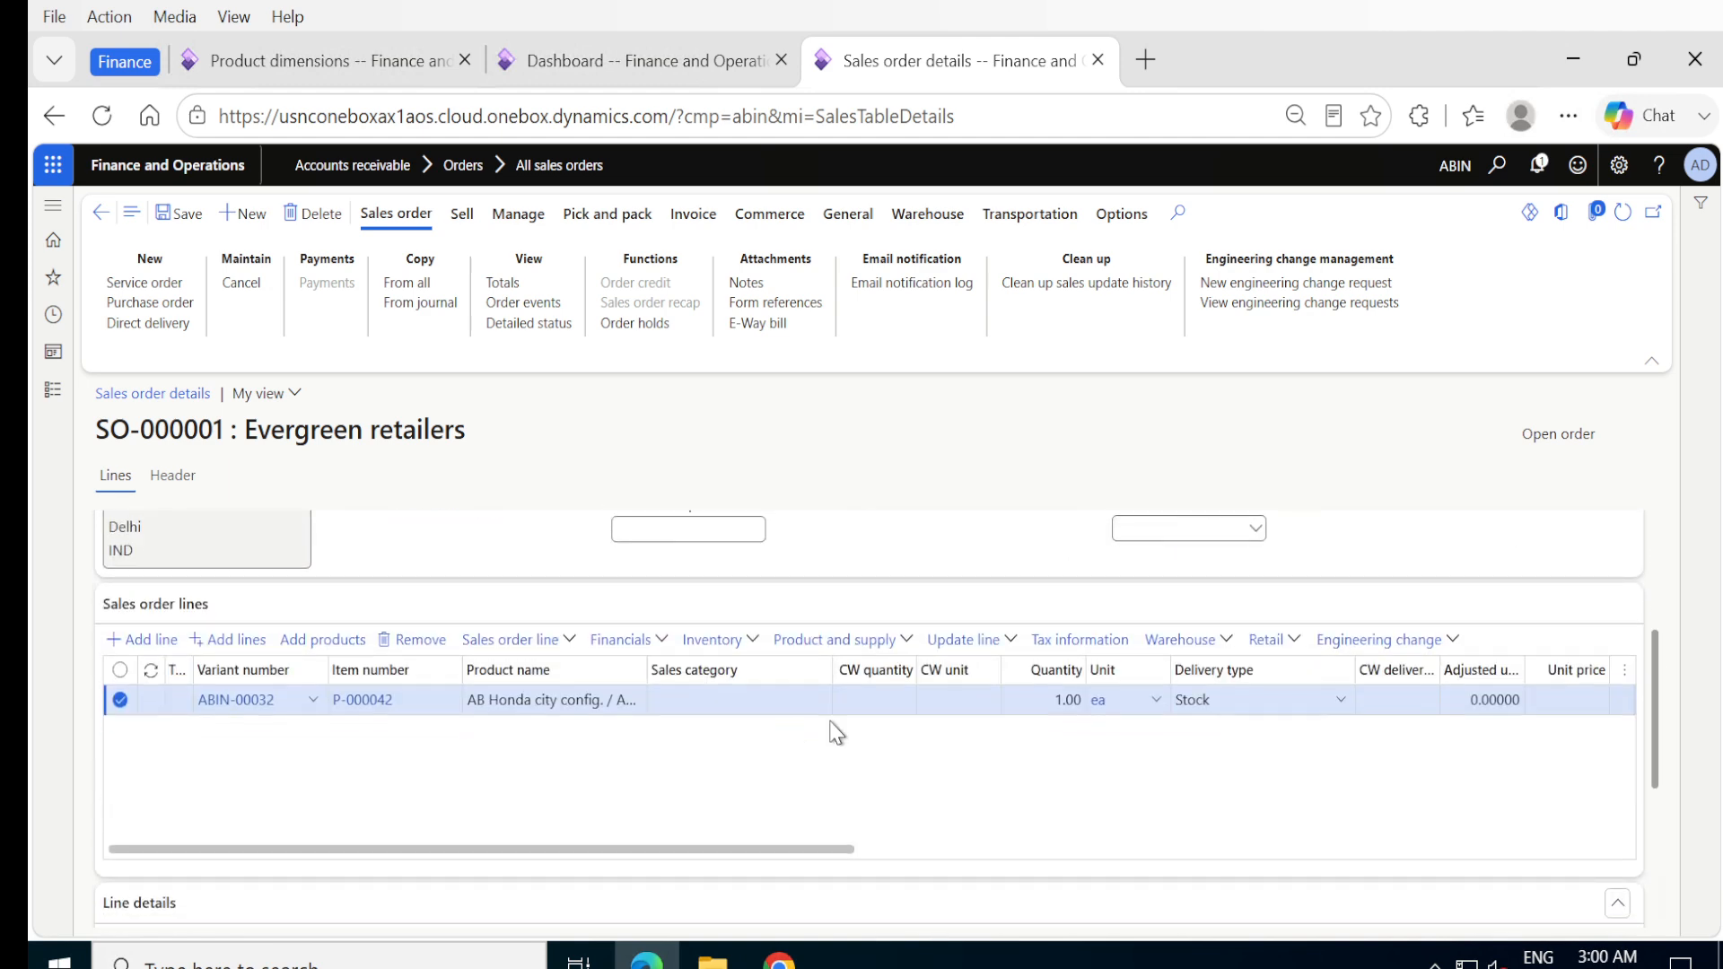
{"action": "left_click", "coordinate": [904, 643]}
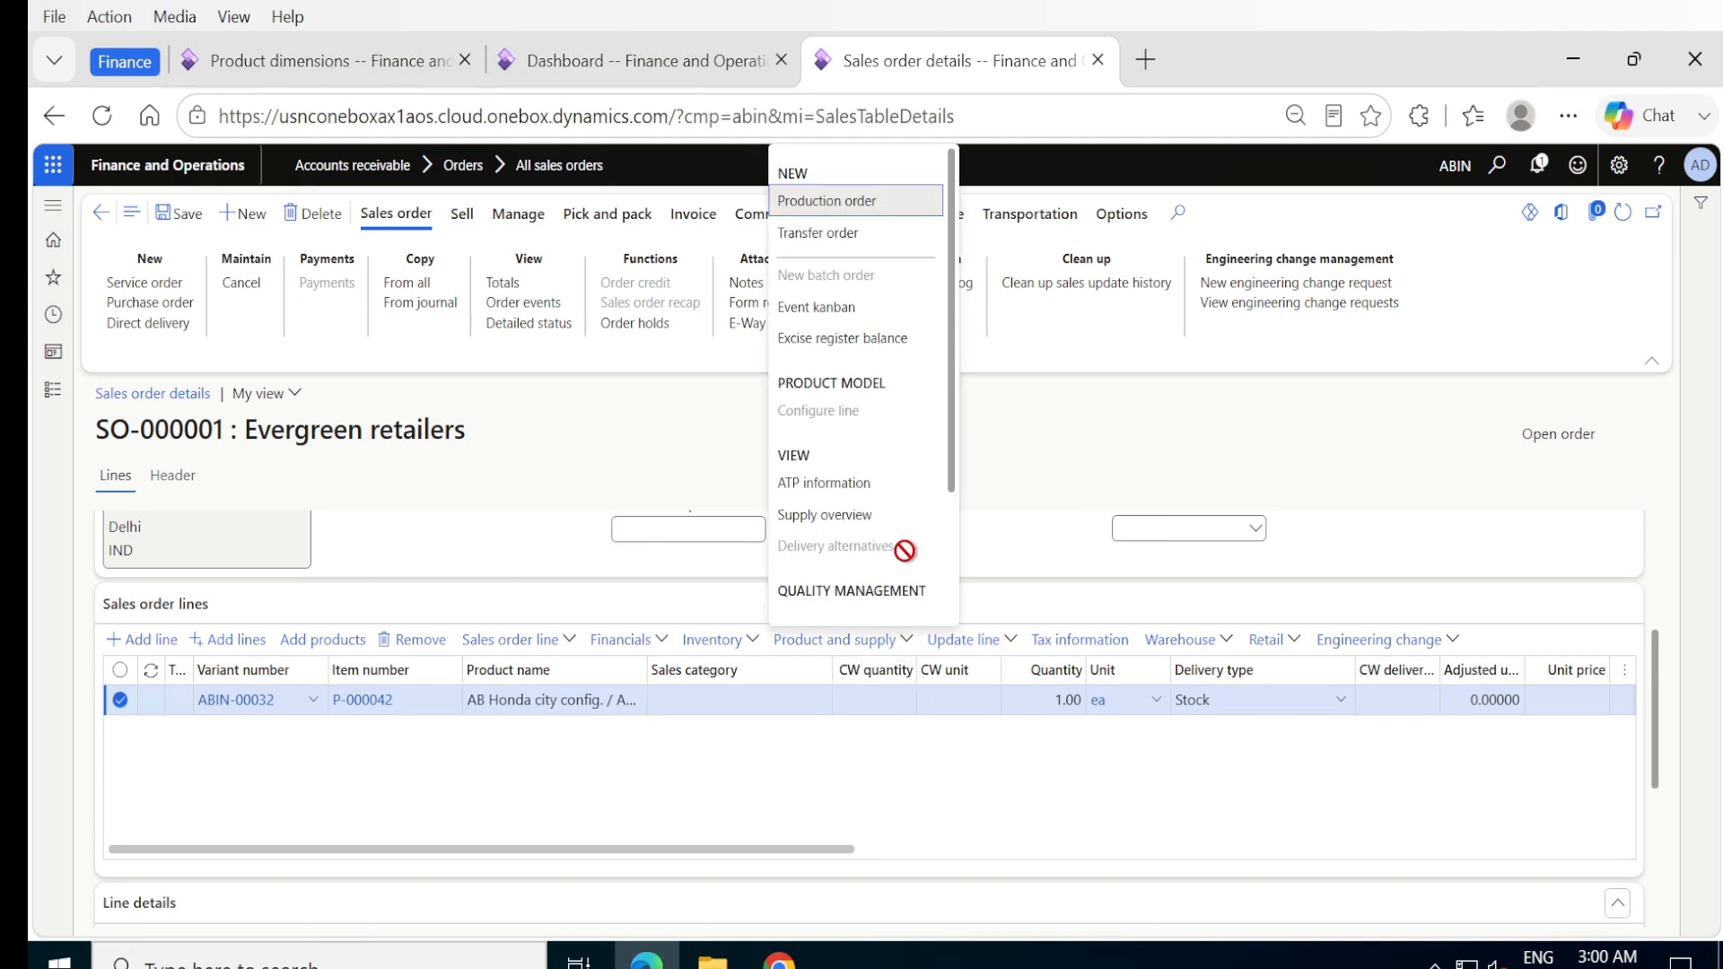
{"action": "scroll", "coordinate": [905, 550], "scroll_direction": "down", "scroll_amount": 3}
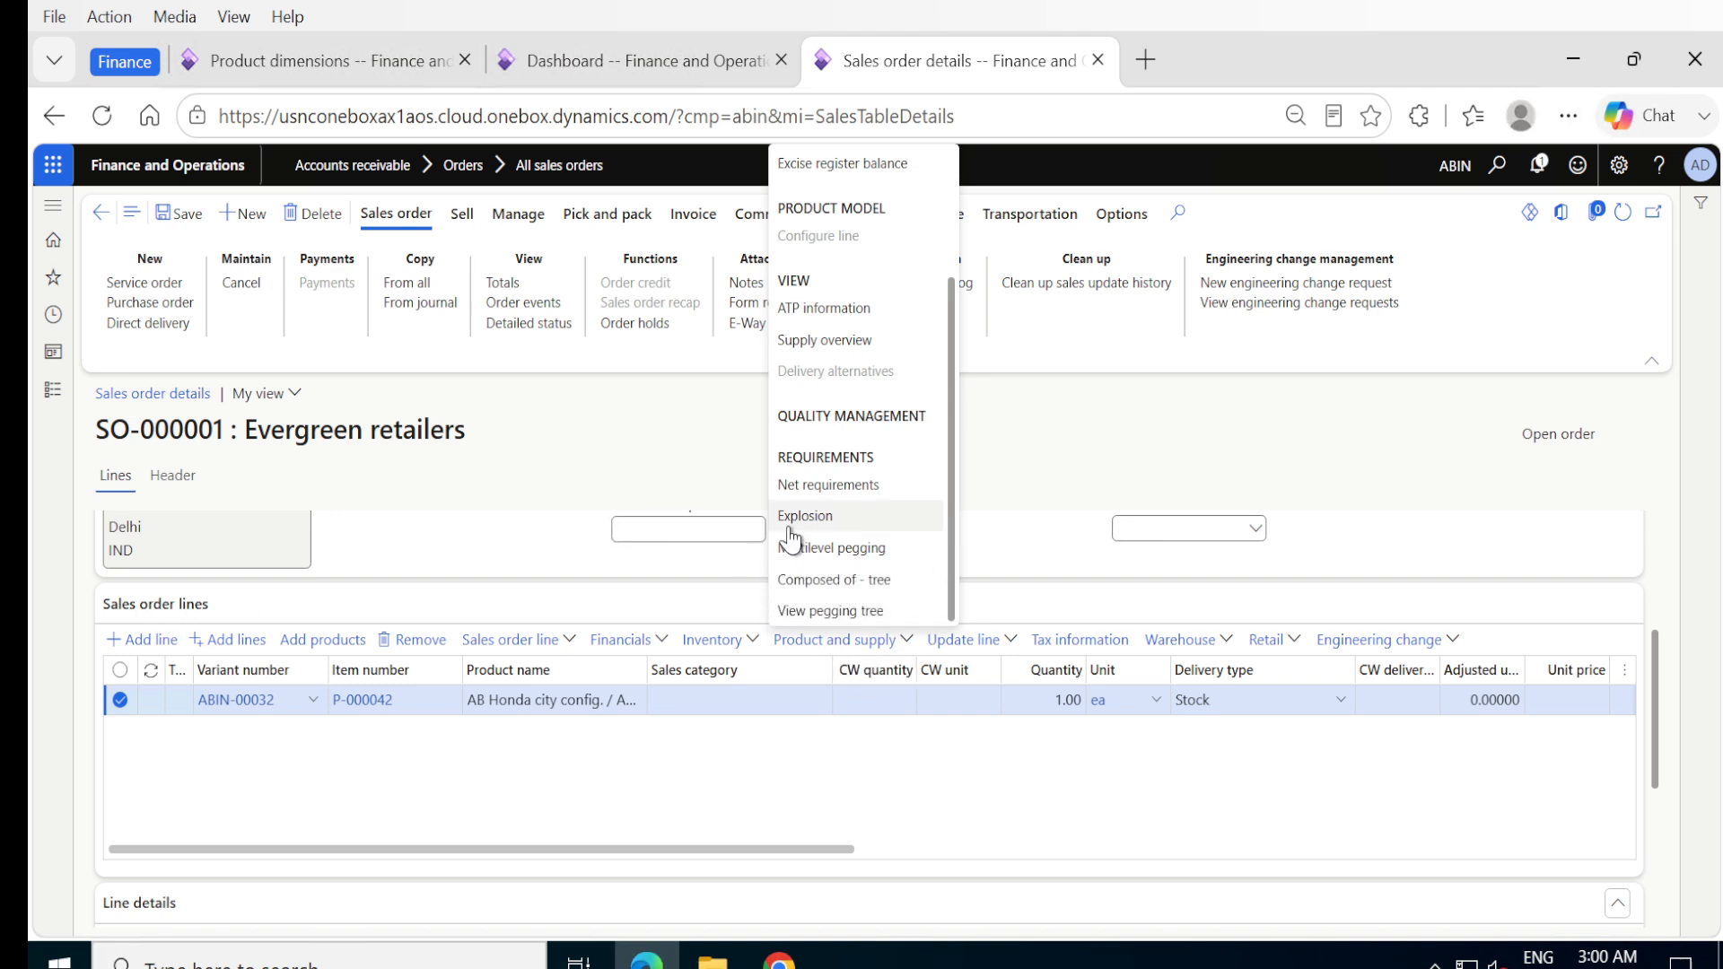
{"action": "left_click", "coordinate": [822, 584]}
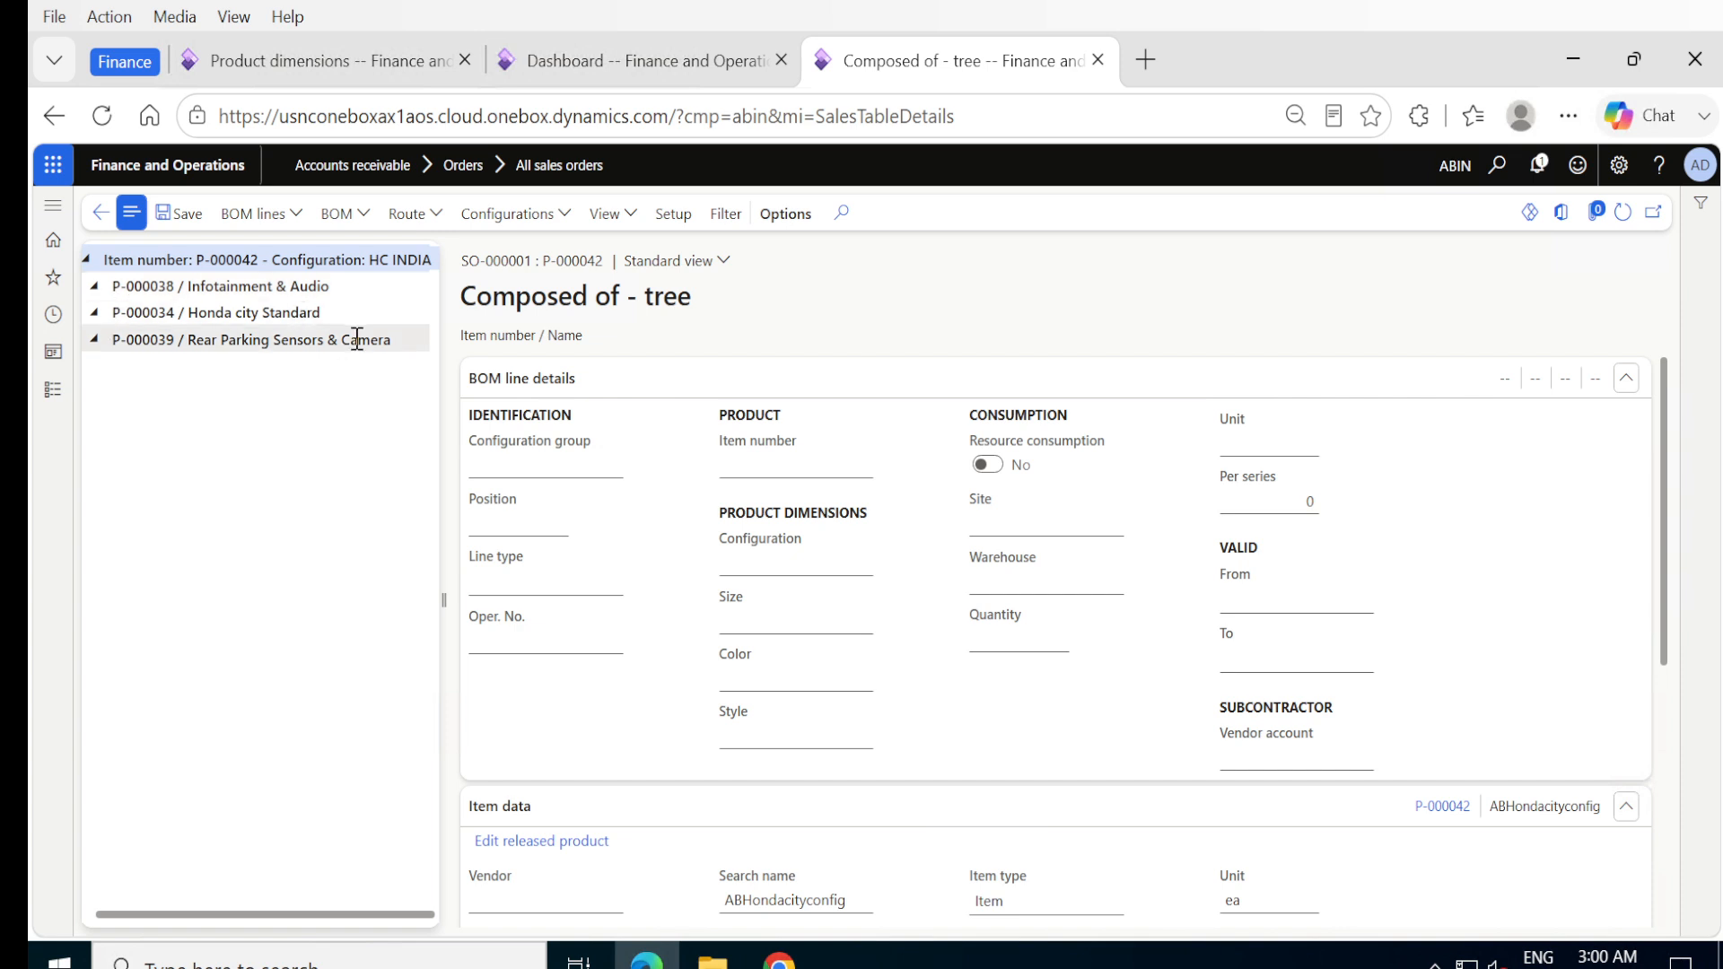
{"action": "left_click", "coordinate": [95, 292]}
{"action": "left_click", "coordinate": [86, 260]}
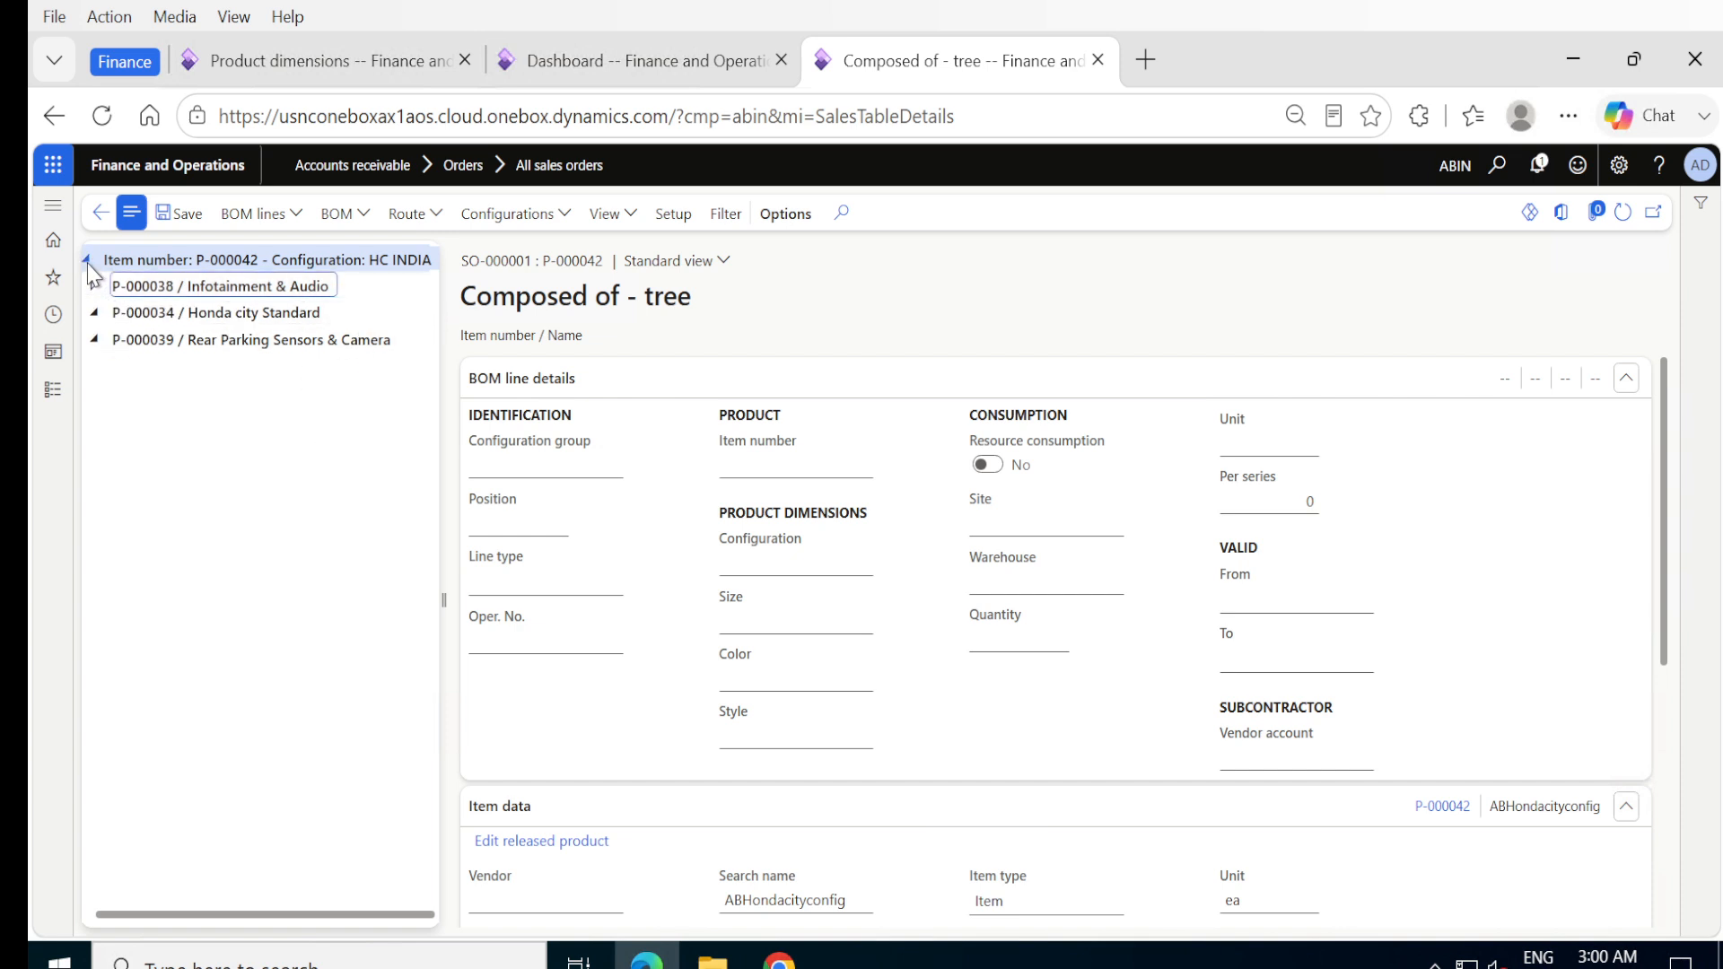
{"action": "left_click", "coordinate": [86, 259]}
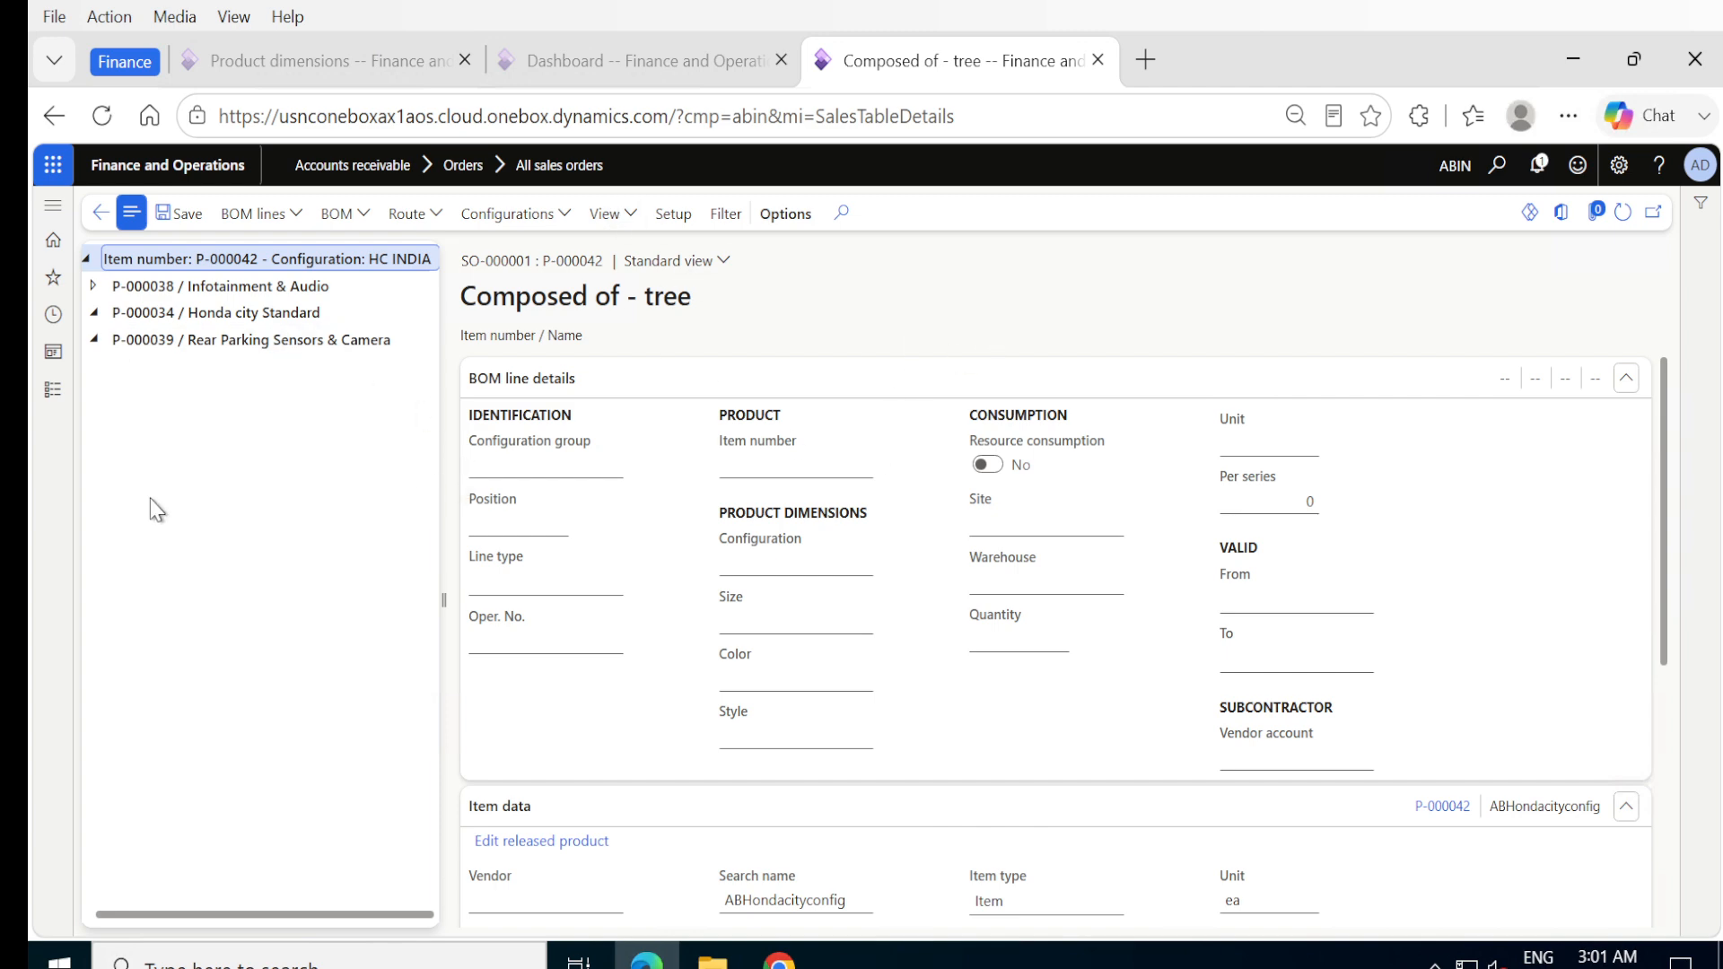
{"action": "left_click", "coordinate": [101, 215]}
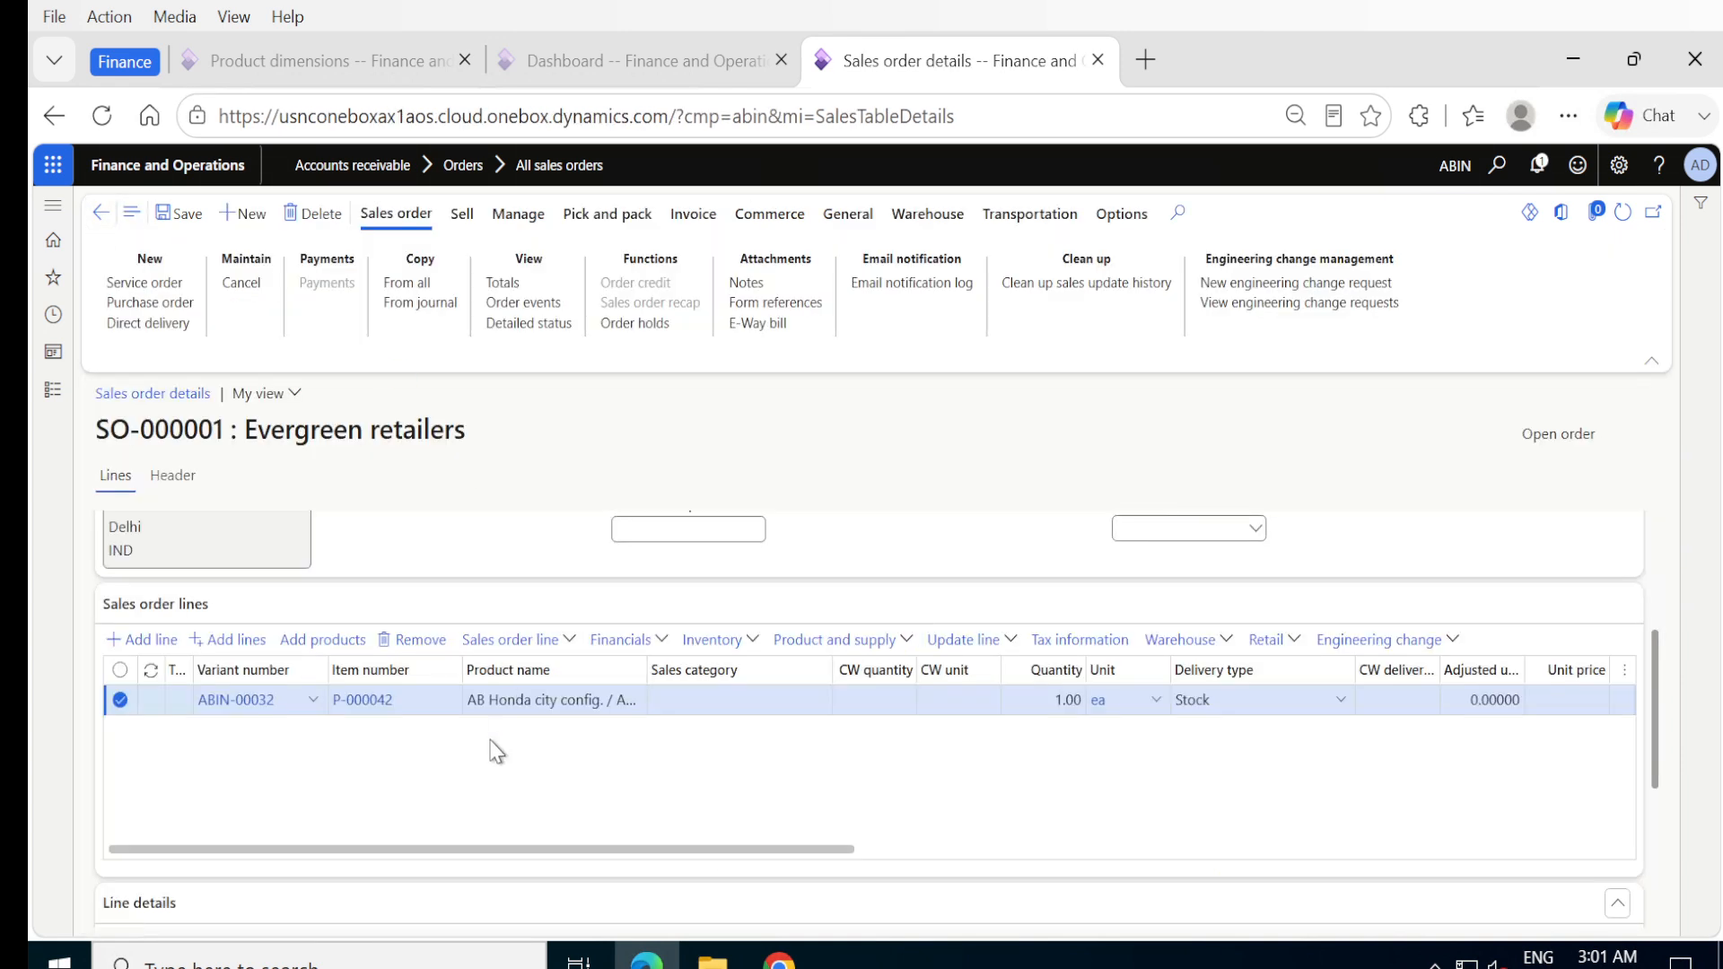
{"action": "left_click", "coordinate": [180, 218]}
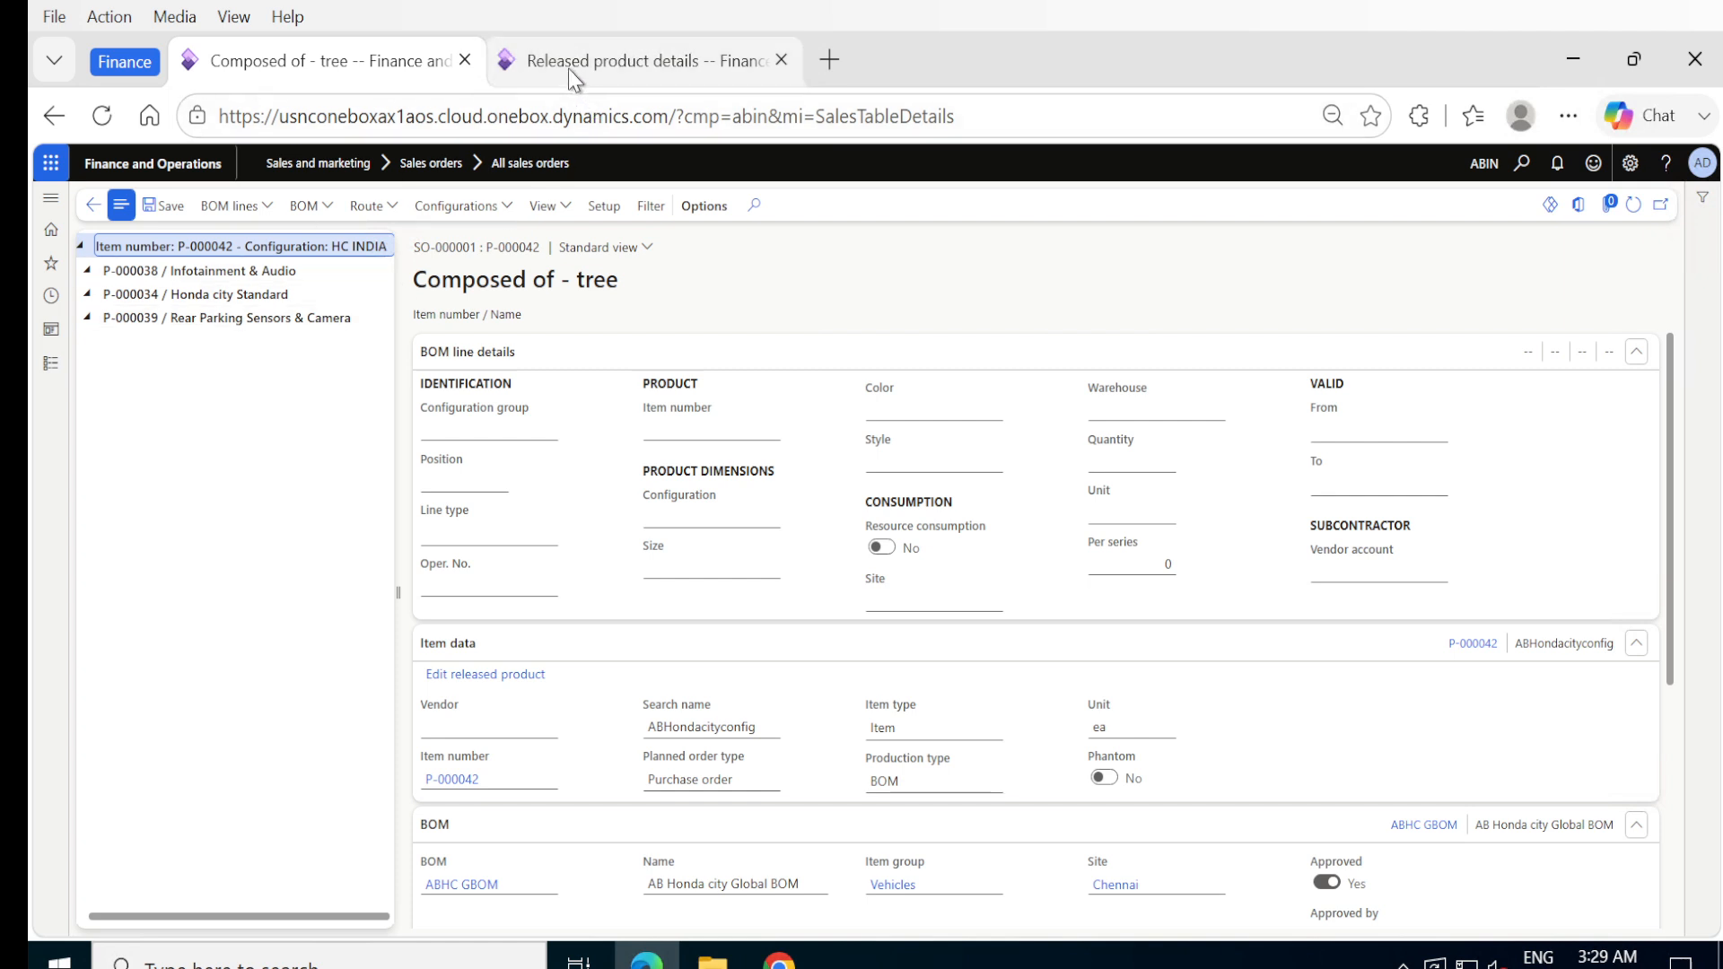
- Open the configuration maintenance of released product P-000042 and check the component assigned to HC INDIA
{"action": "mouse_move", "coordinate": [569, 70]}
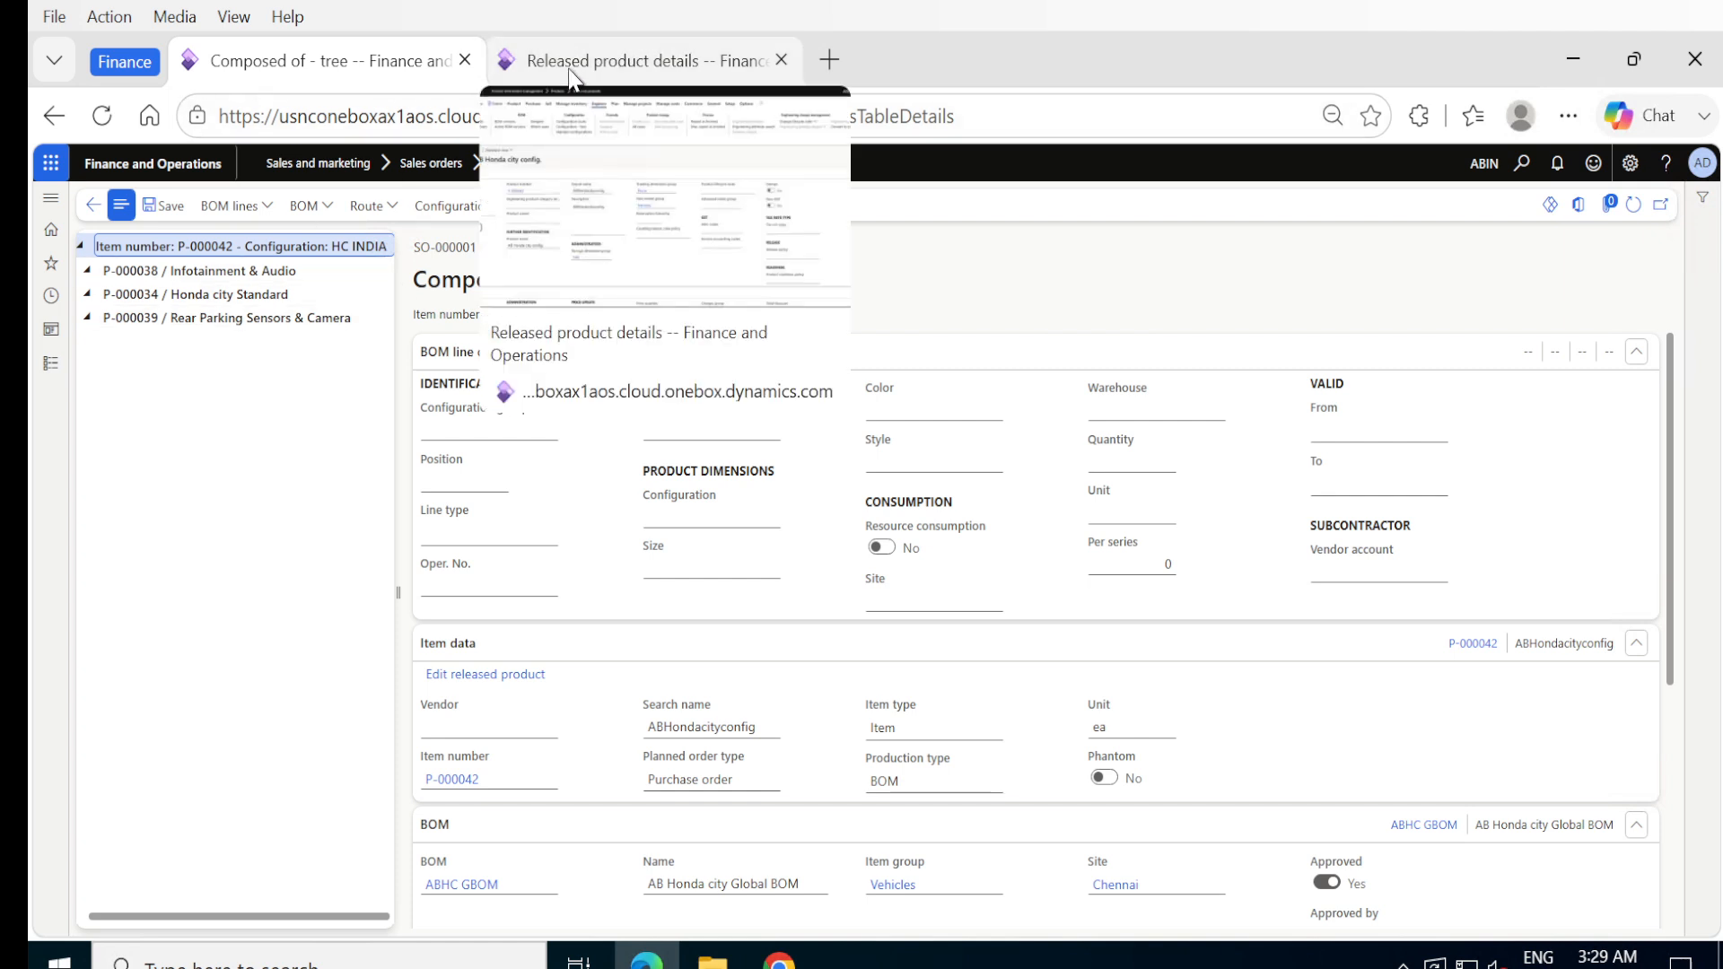
{"action": "left_click", "coordinate": [571, 72]}
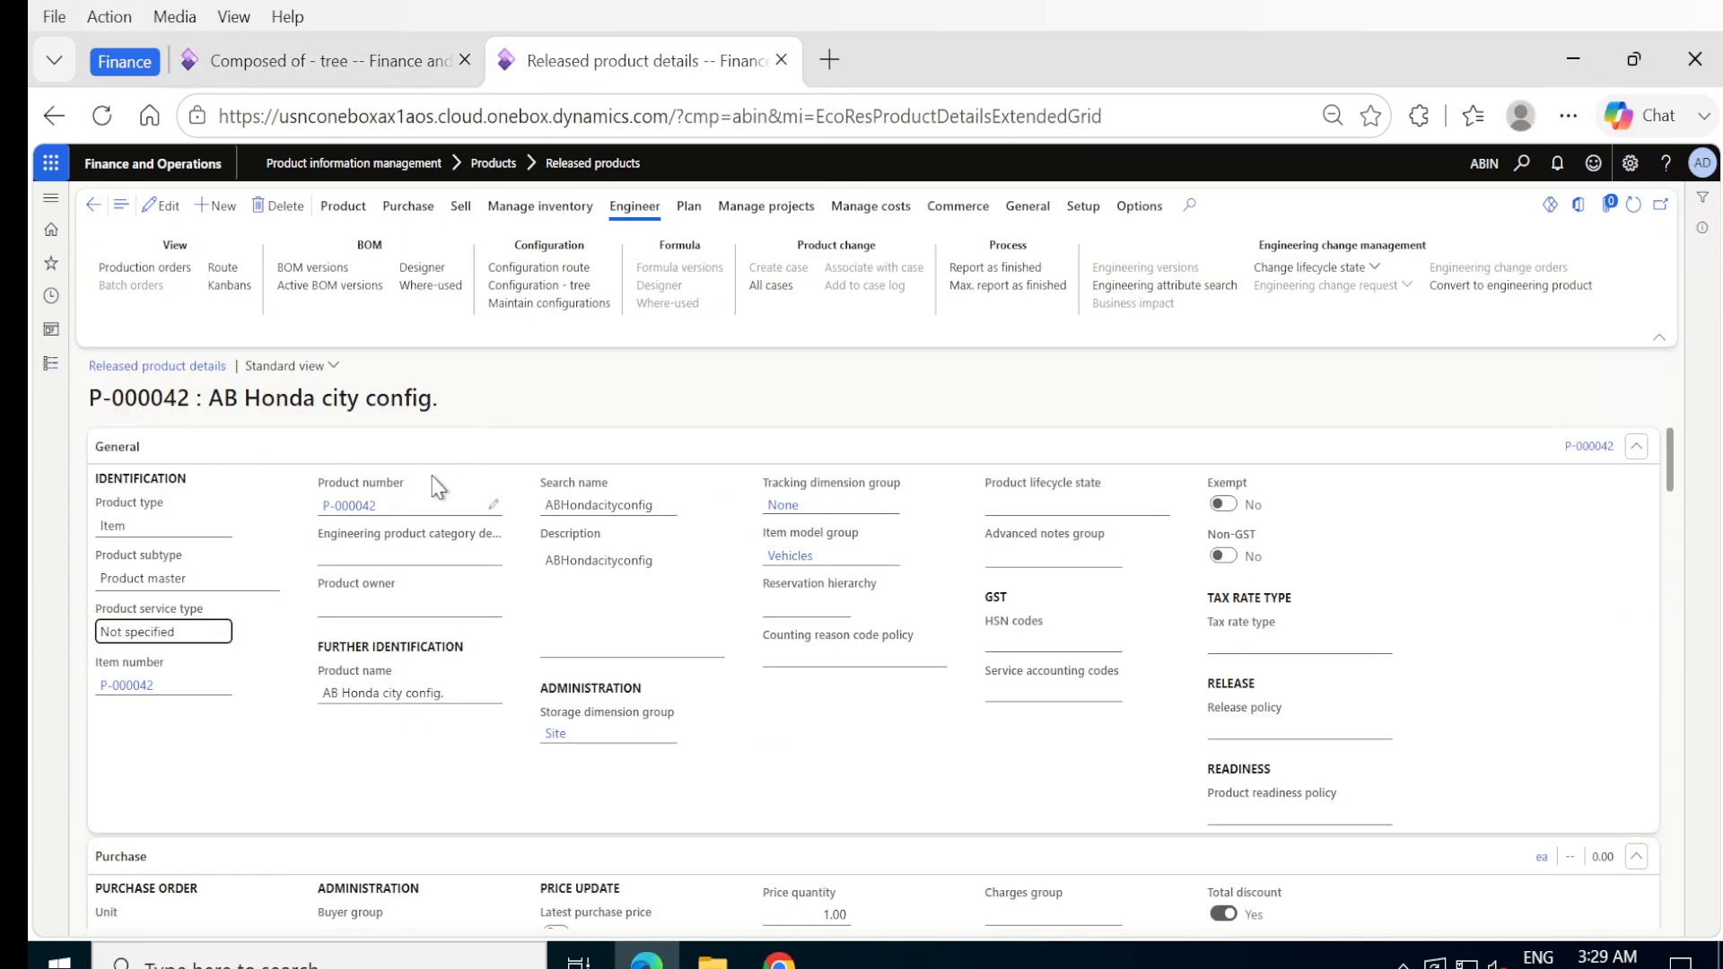
{"action": "left_click", "coordinate": [518, 308]}
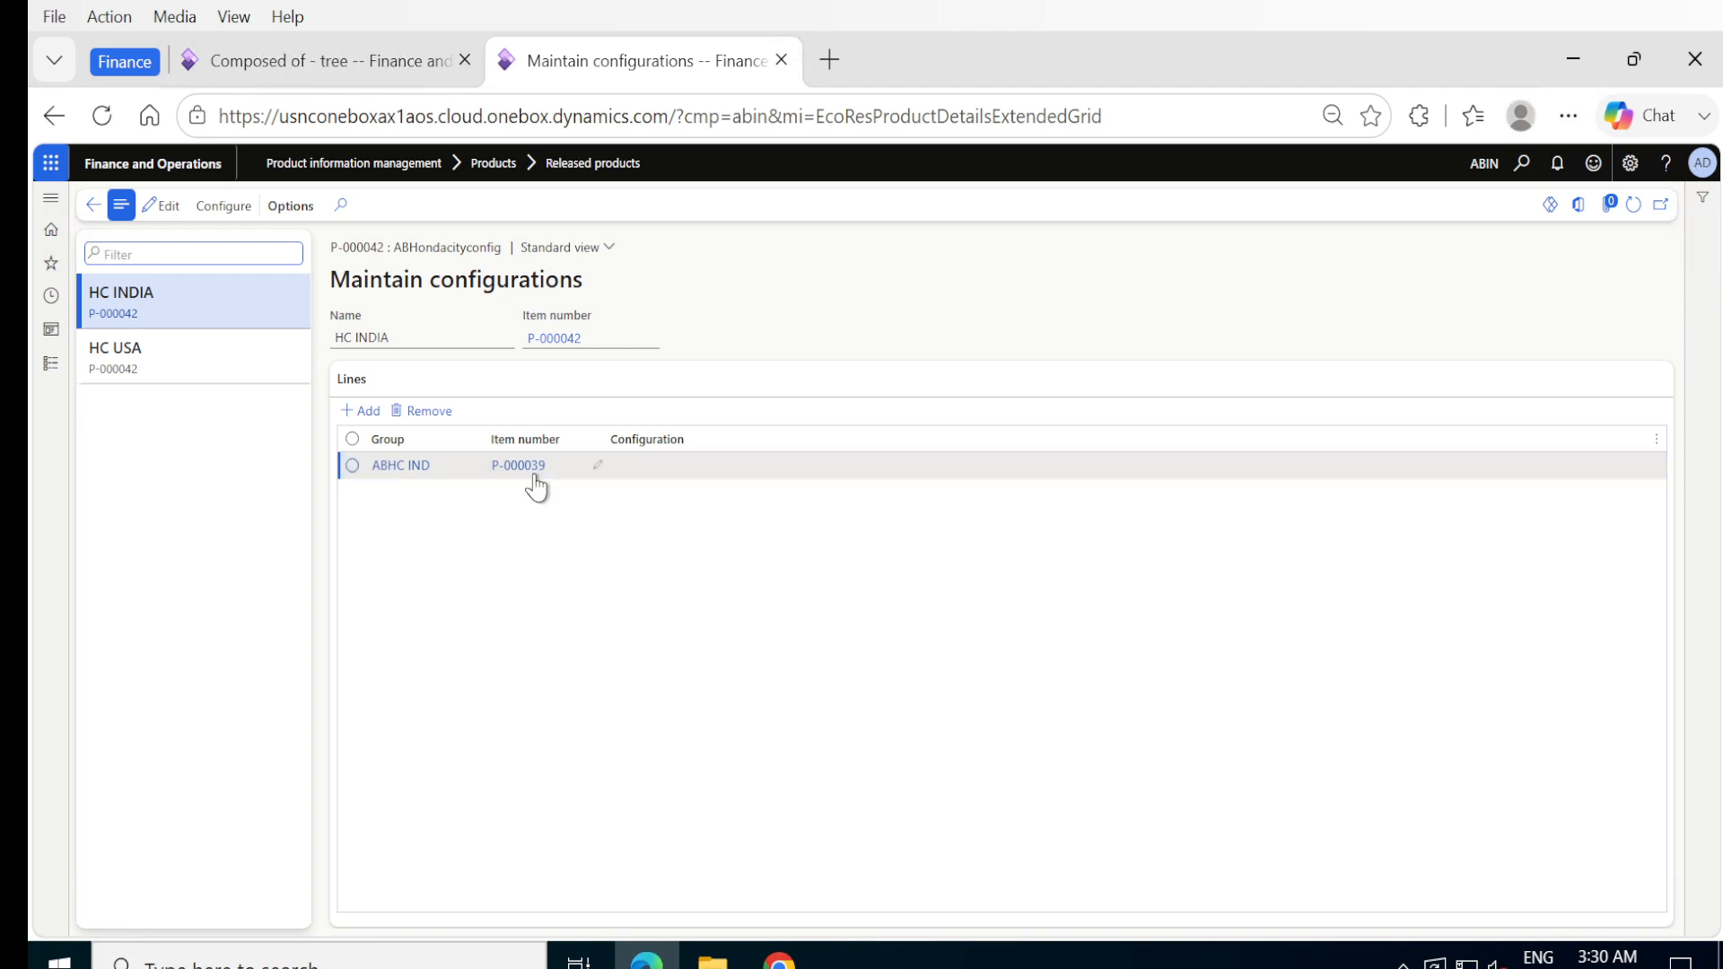
{"action": "mouse_move", "coordinate": [533, 471]}
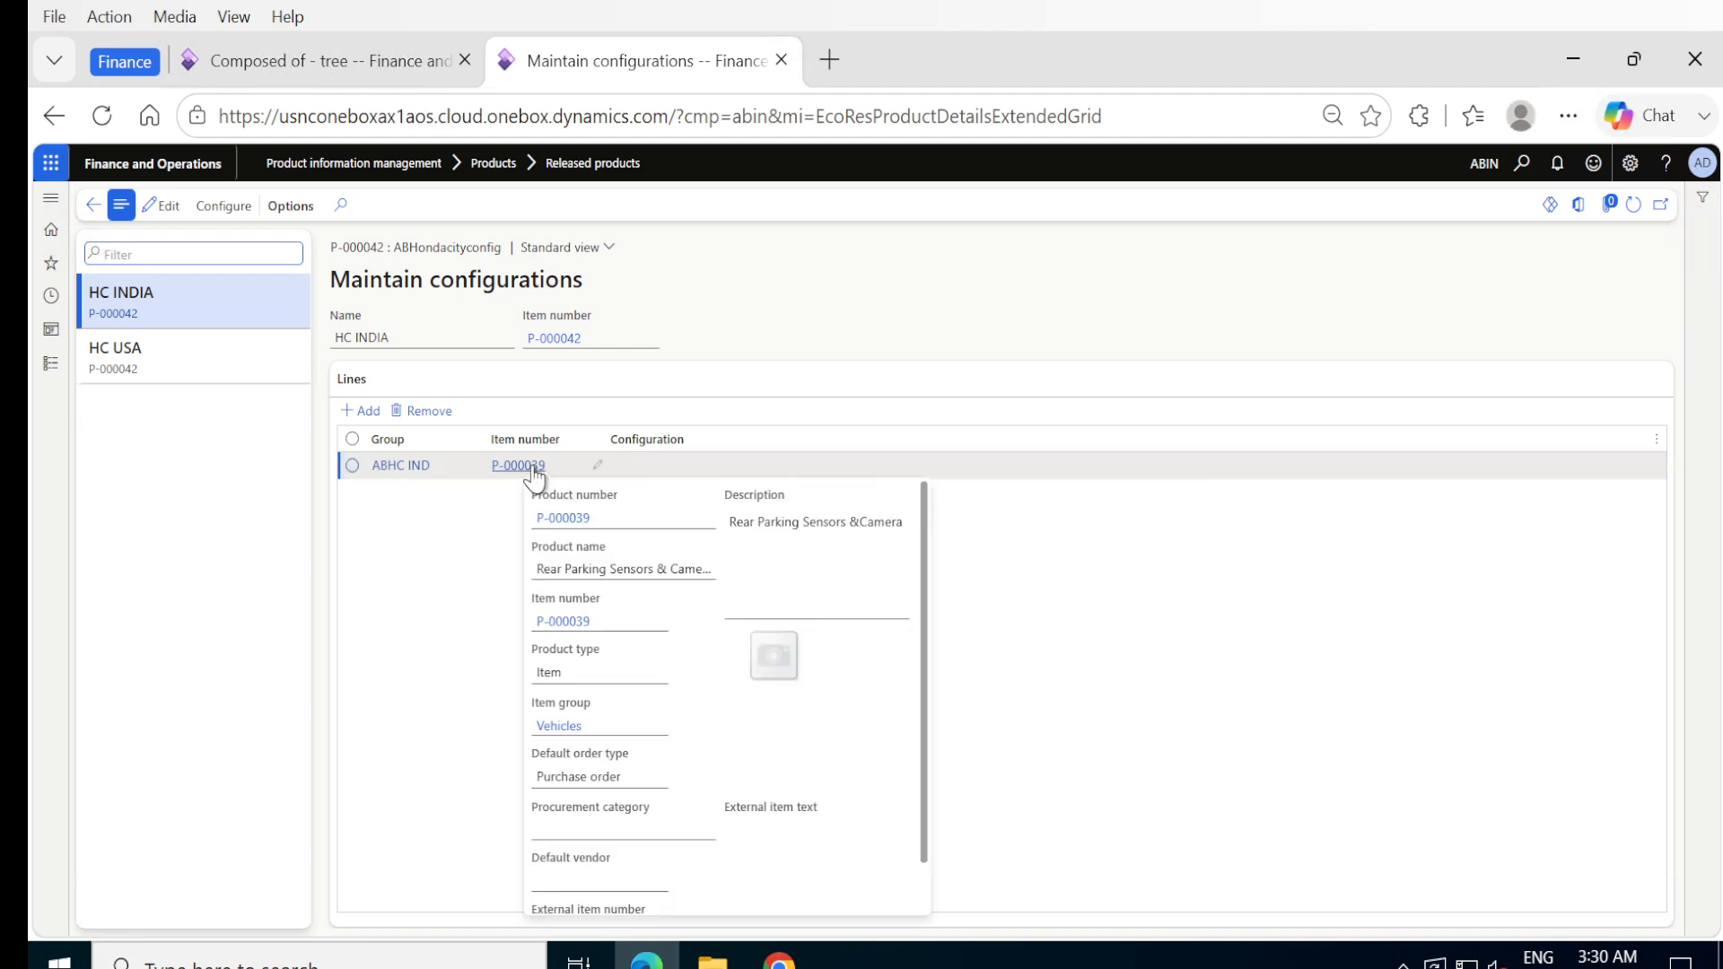
- Add a line to the HC INDIA configuration with group ABHC IND and item P-000036, and save it
{"action": "left_click", "coordinate": [350, 416]}
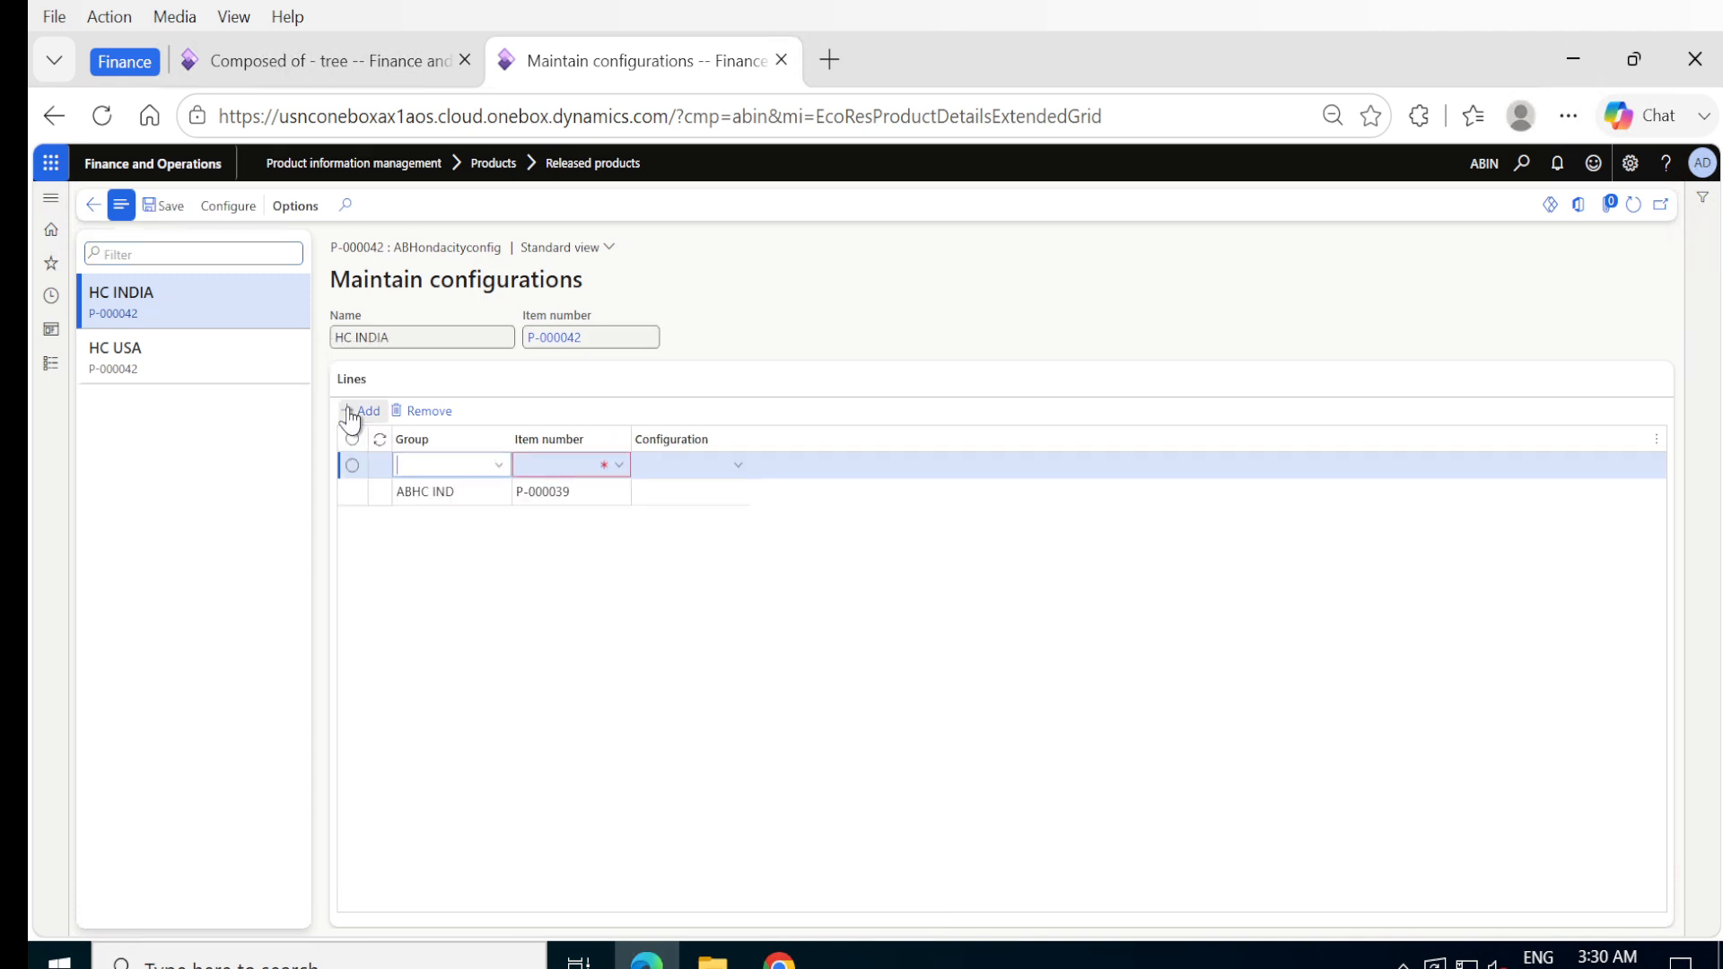
{"action": "left_click", "coordinate": [500, 465]}
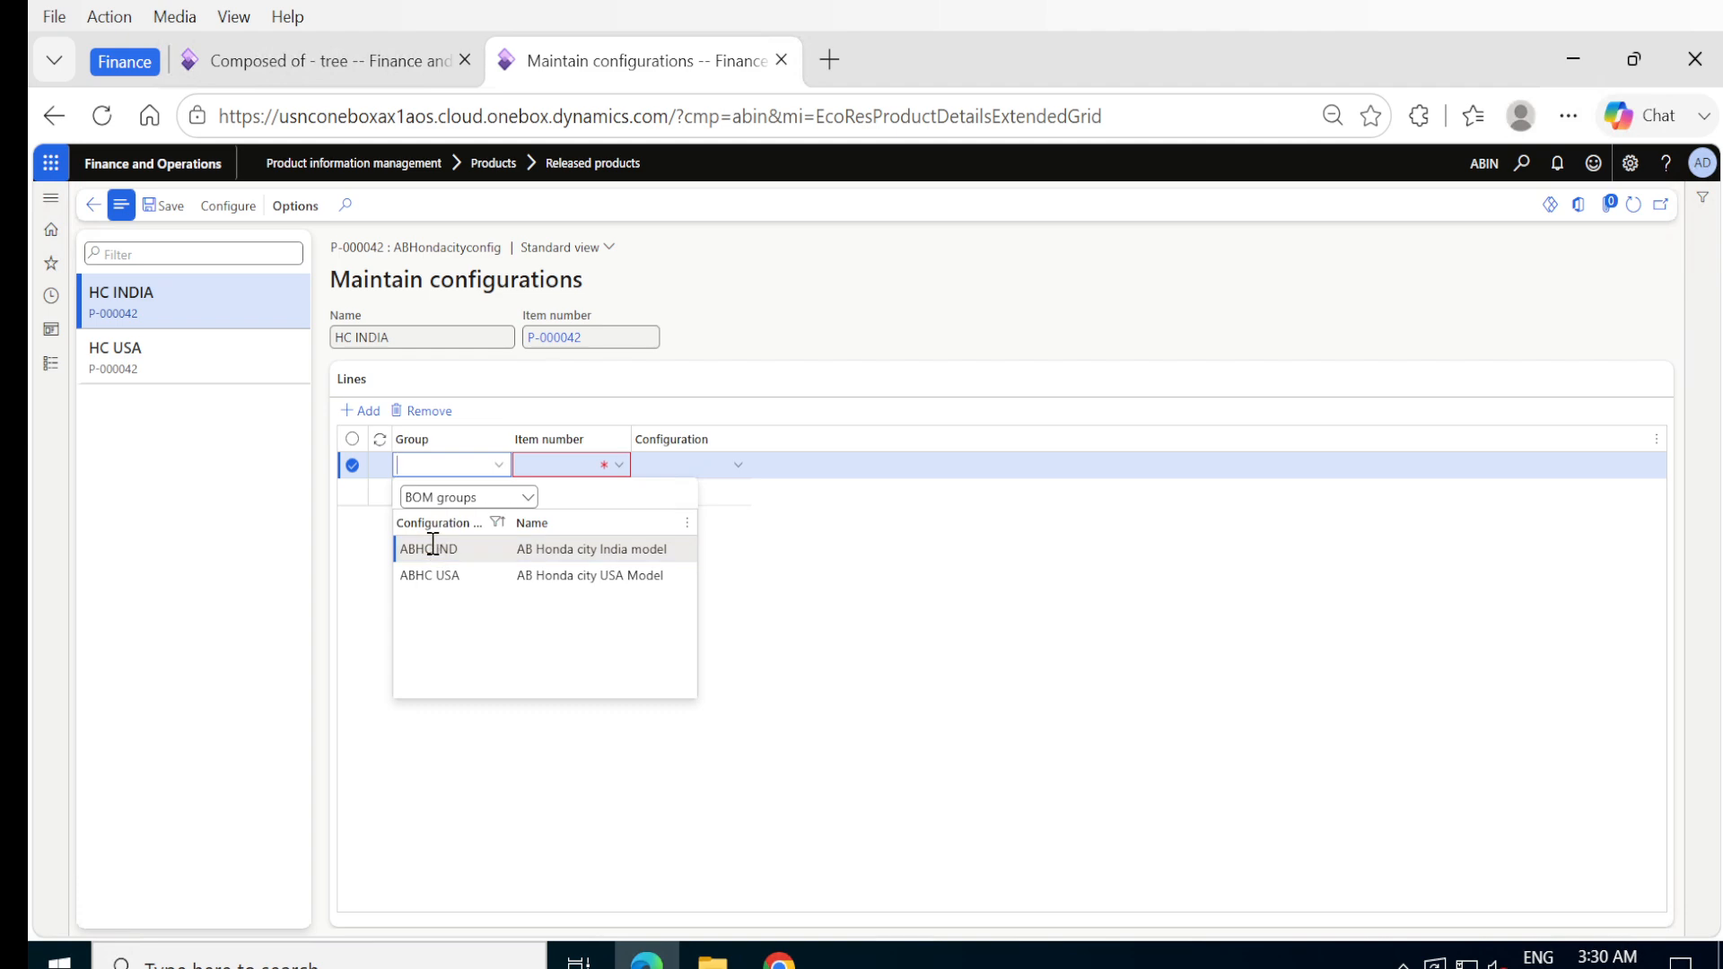
{"action": "left_click", "coordinate": [432, 544]}
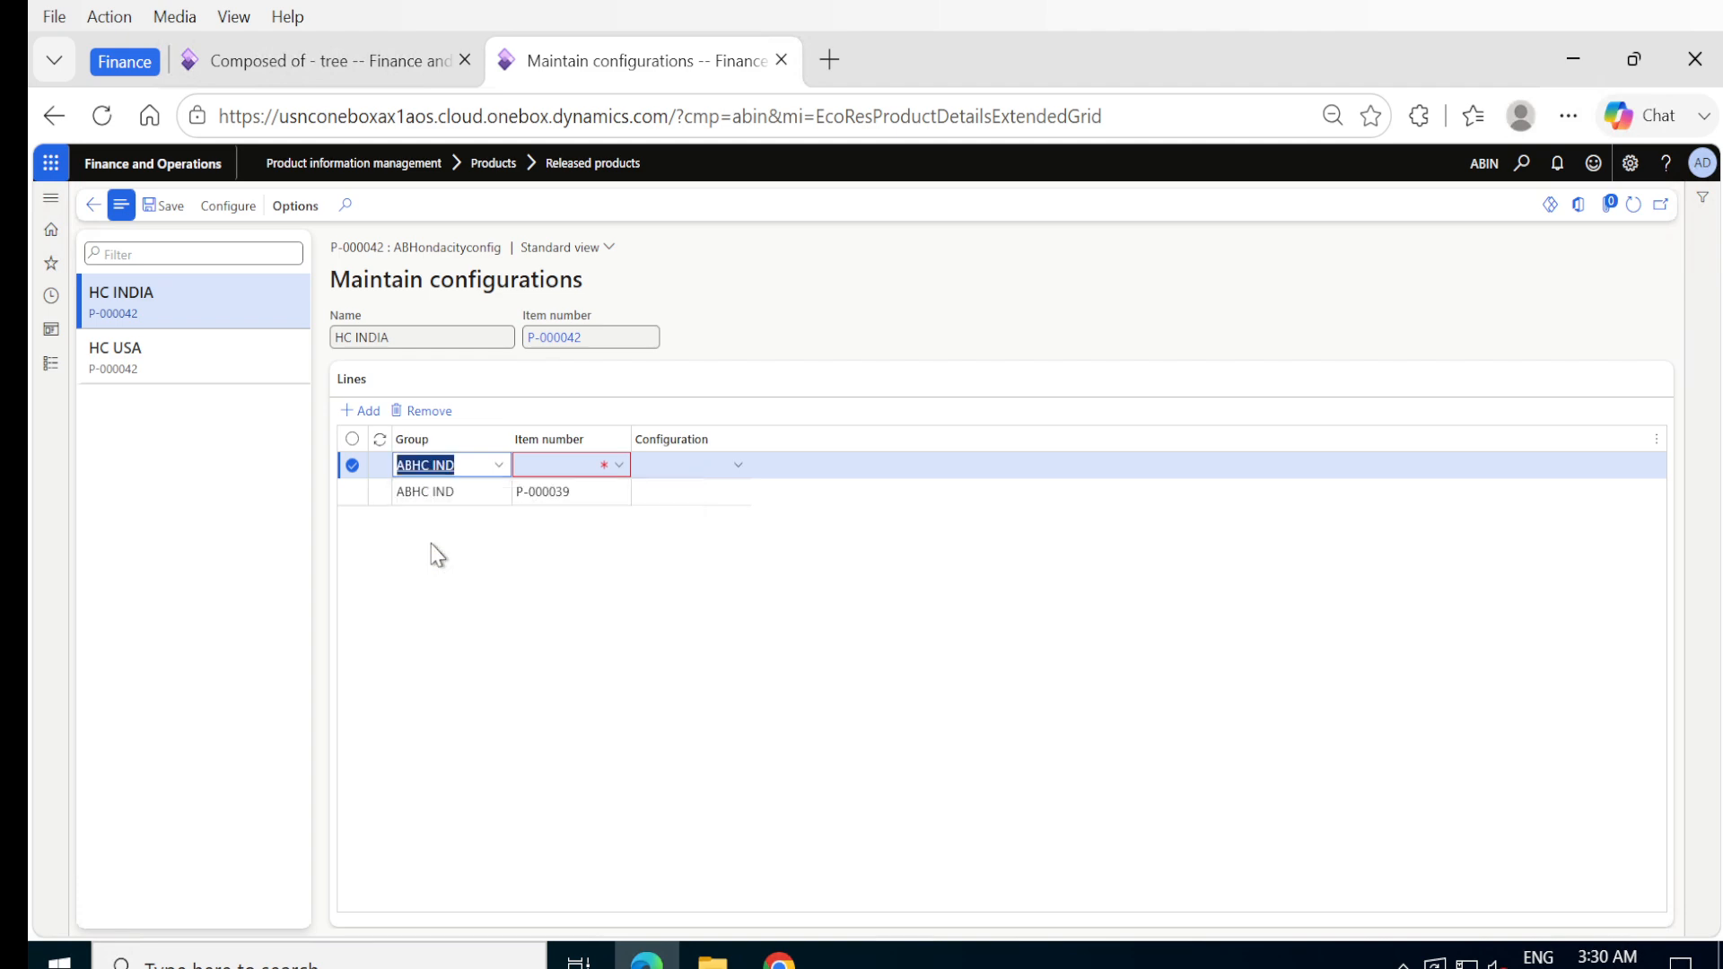
{"action": "left_click", "coordinate": [620, 465]}
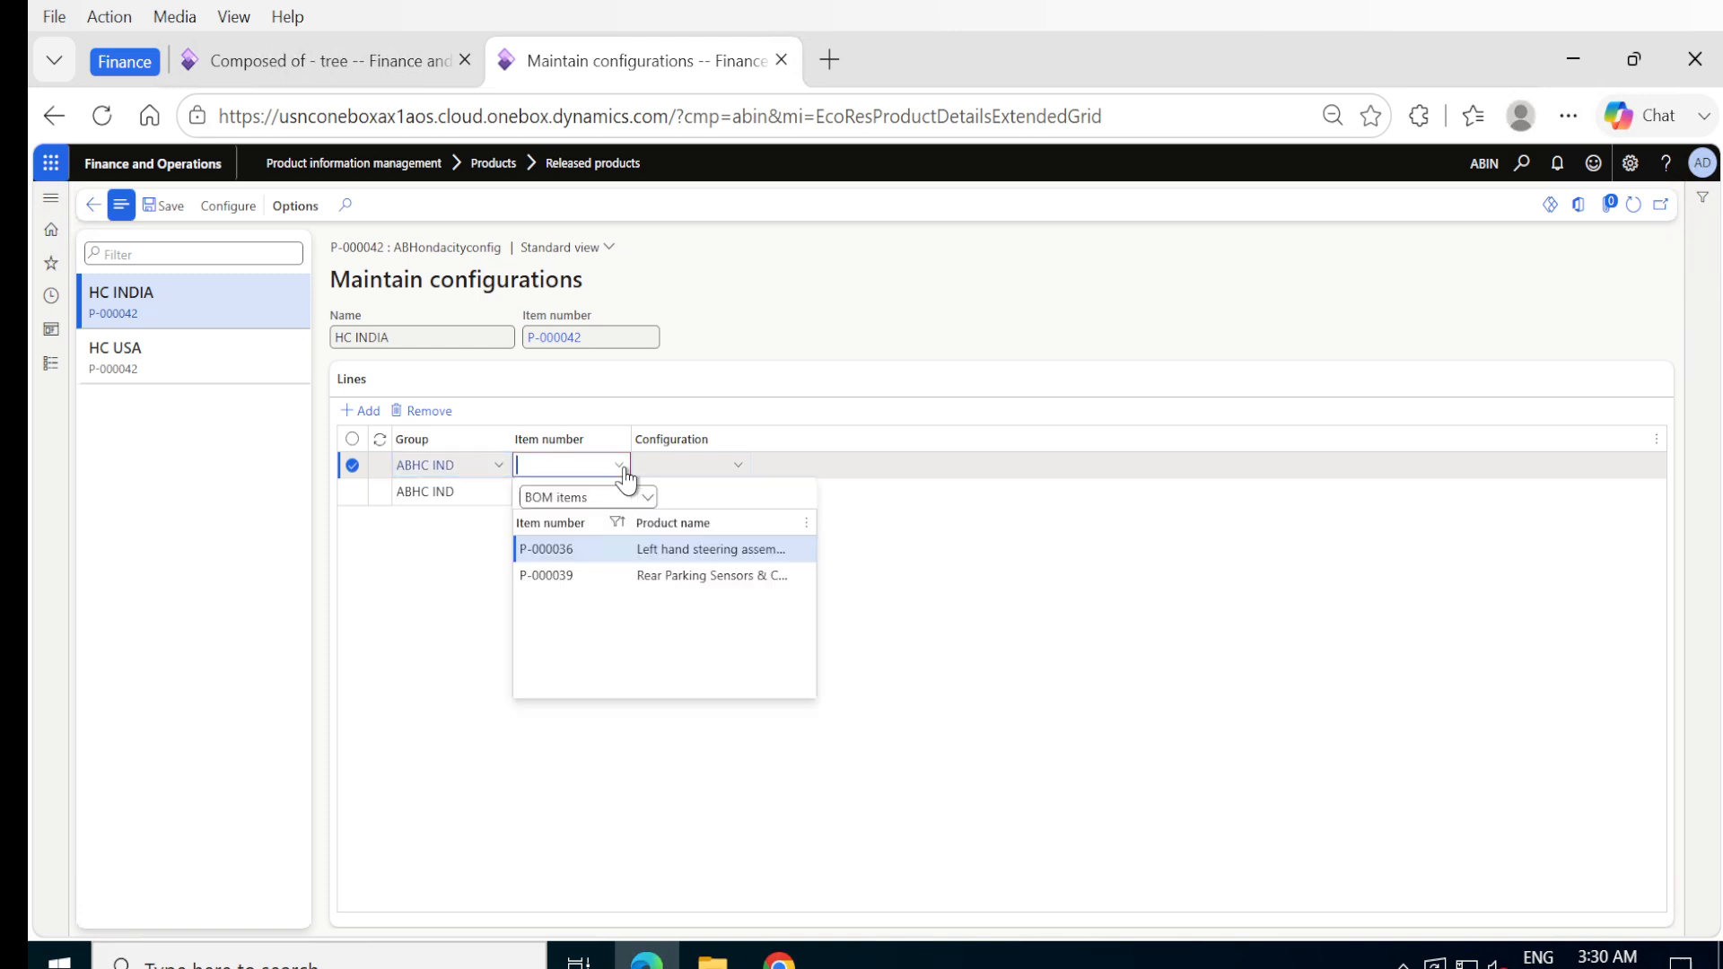
{"action": "left_click", "coordinate": [545, 549]}
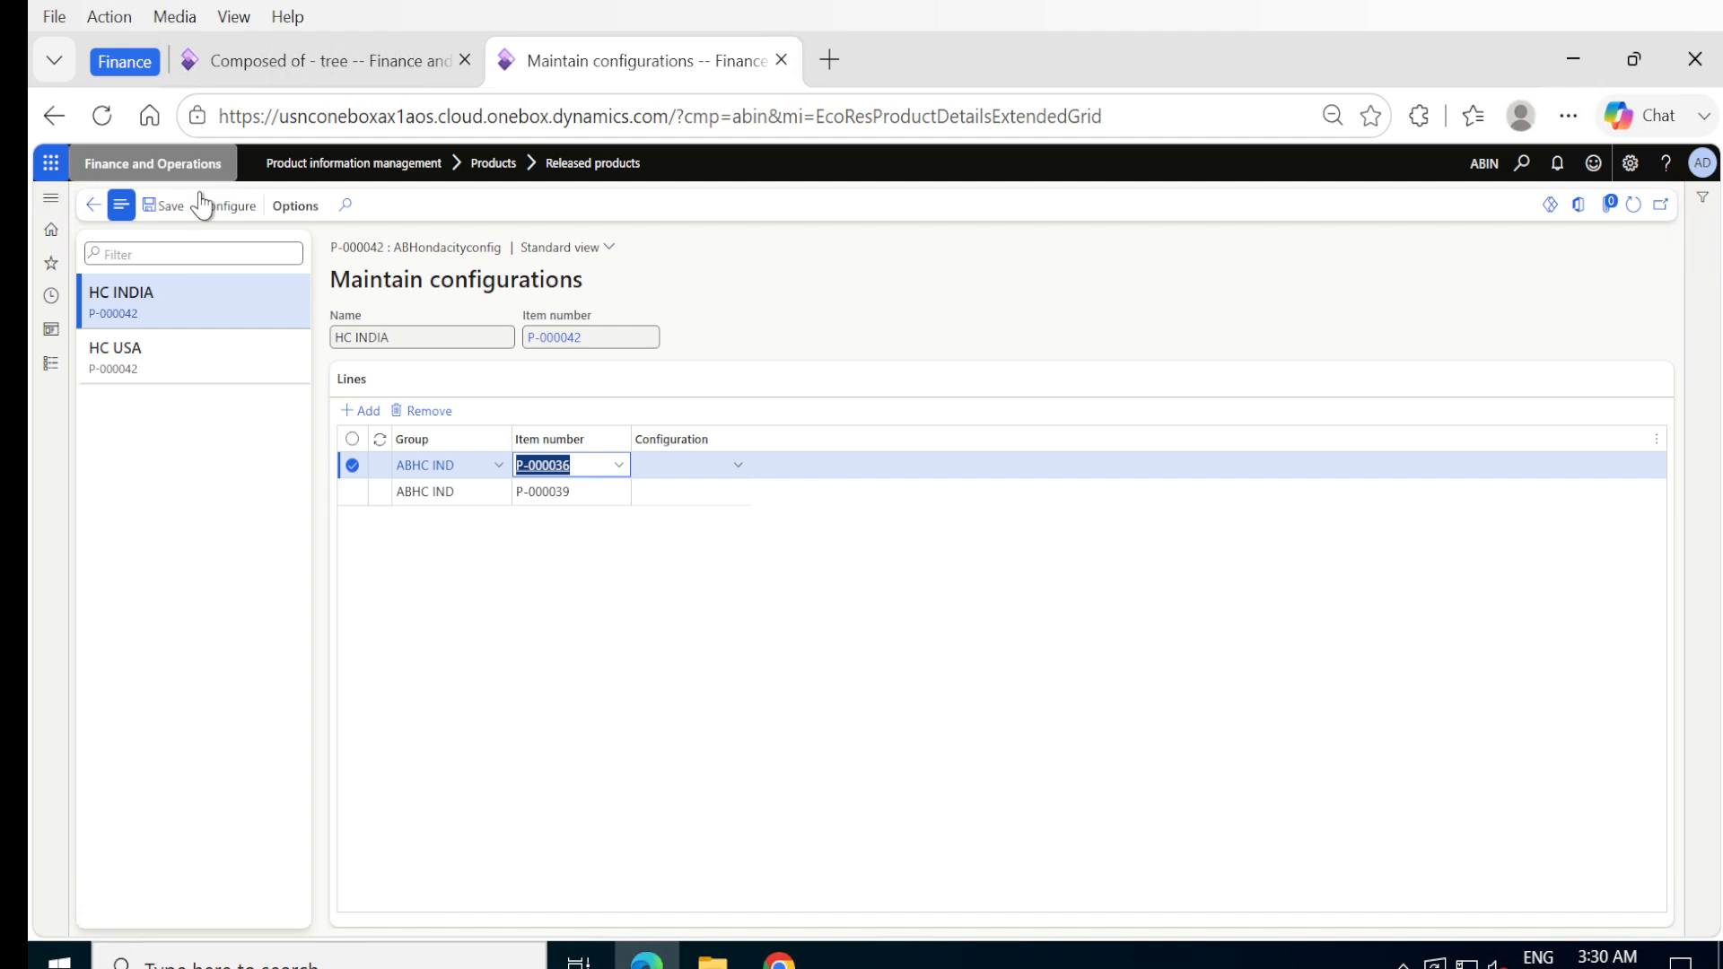
{"action": "left_click", "coordinate": [166, 205]}
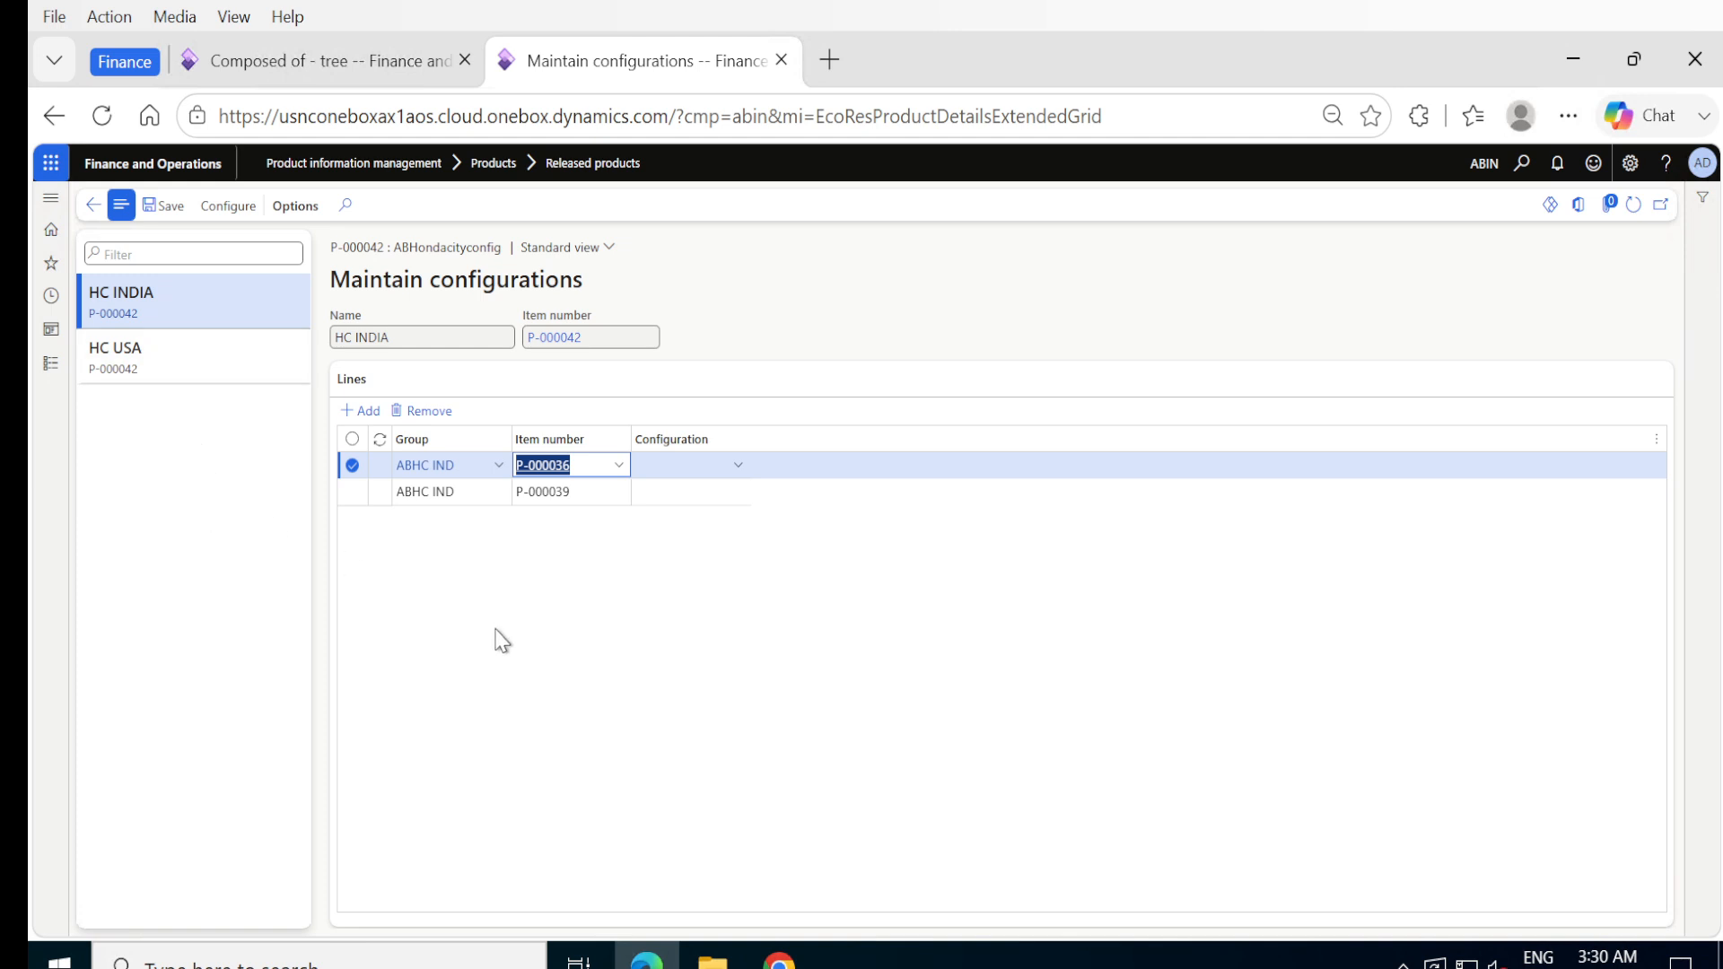
{"action": "left_click", "coordinate": [164, 206]}
- Return from the composed-of tree to the Evergreen retailers sales order and delete its P-000042 line
{"action": "left_click", "coordinate": [328, 63]}
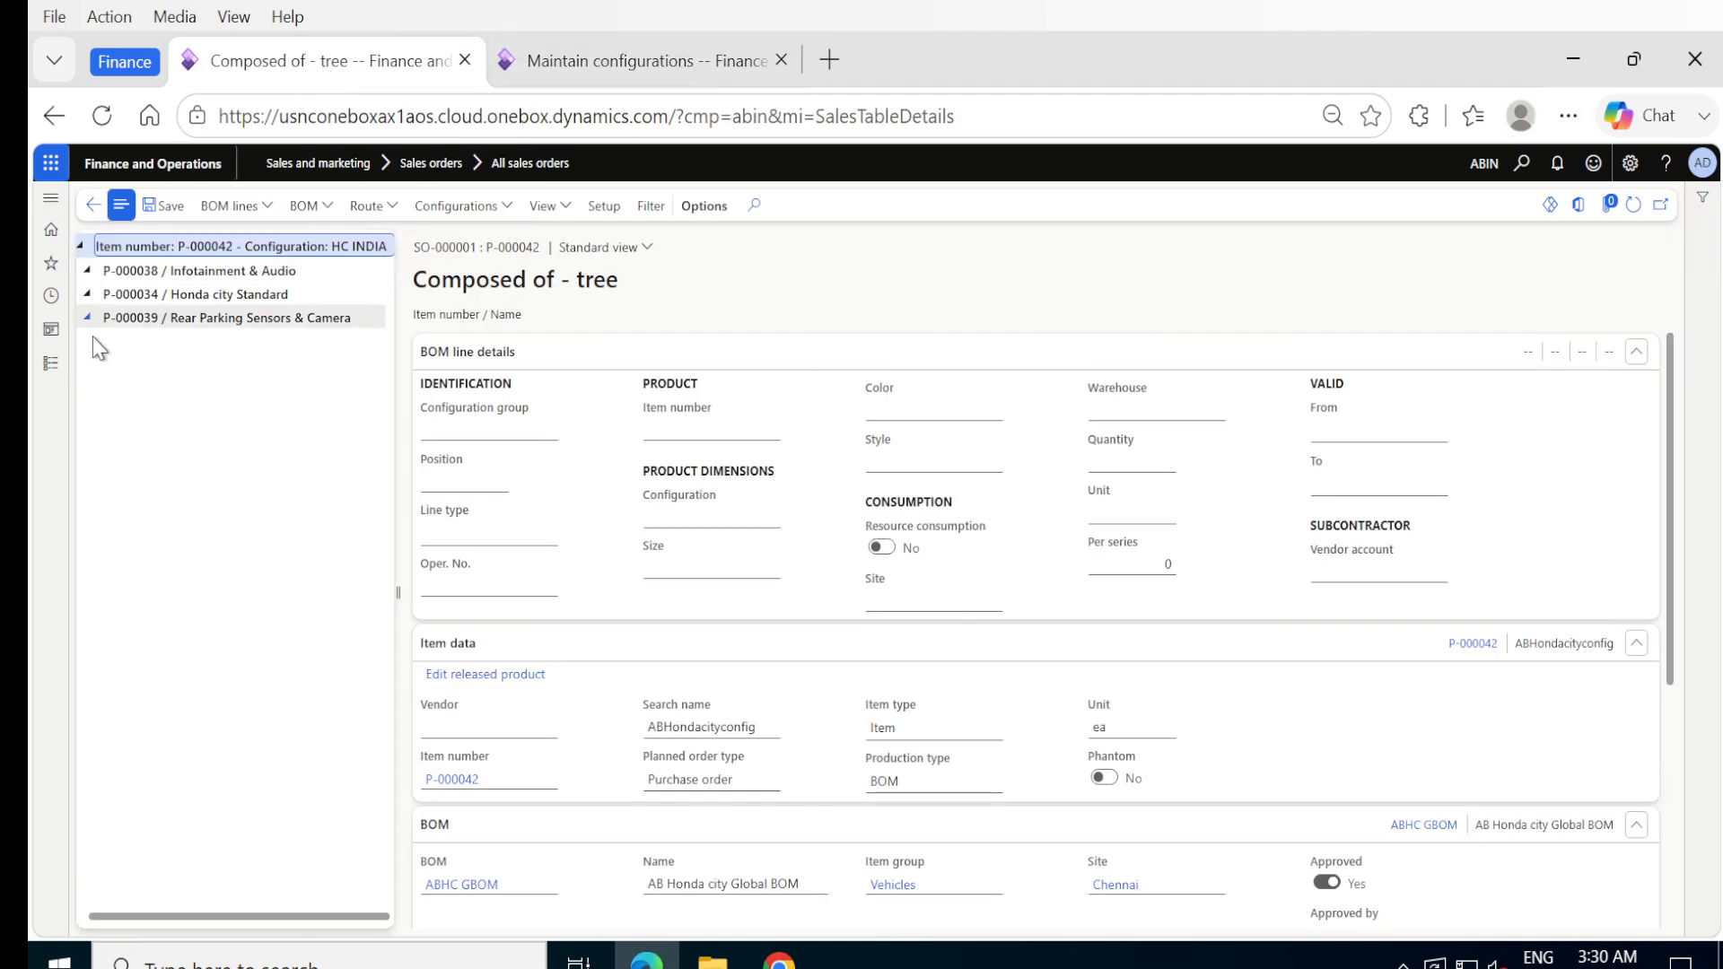
{"action": "left_click", "coordinate": [93, 205]}
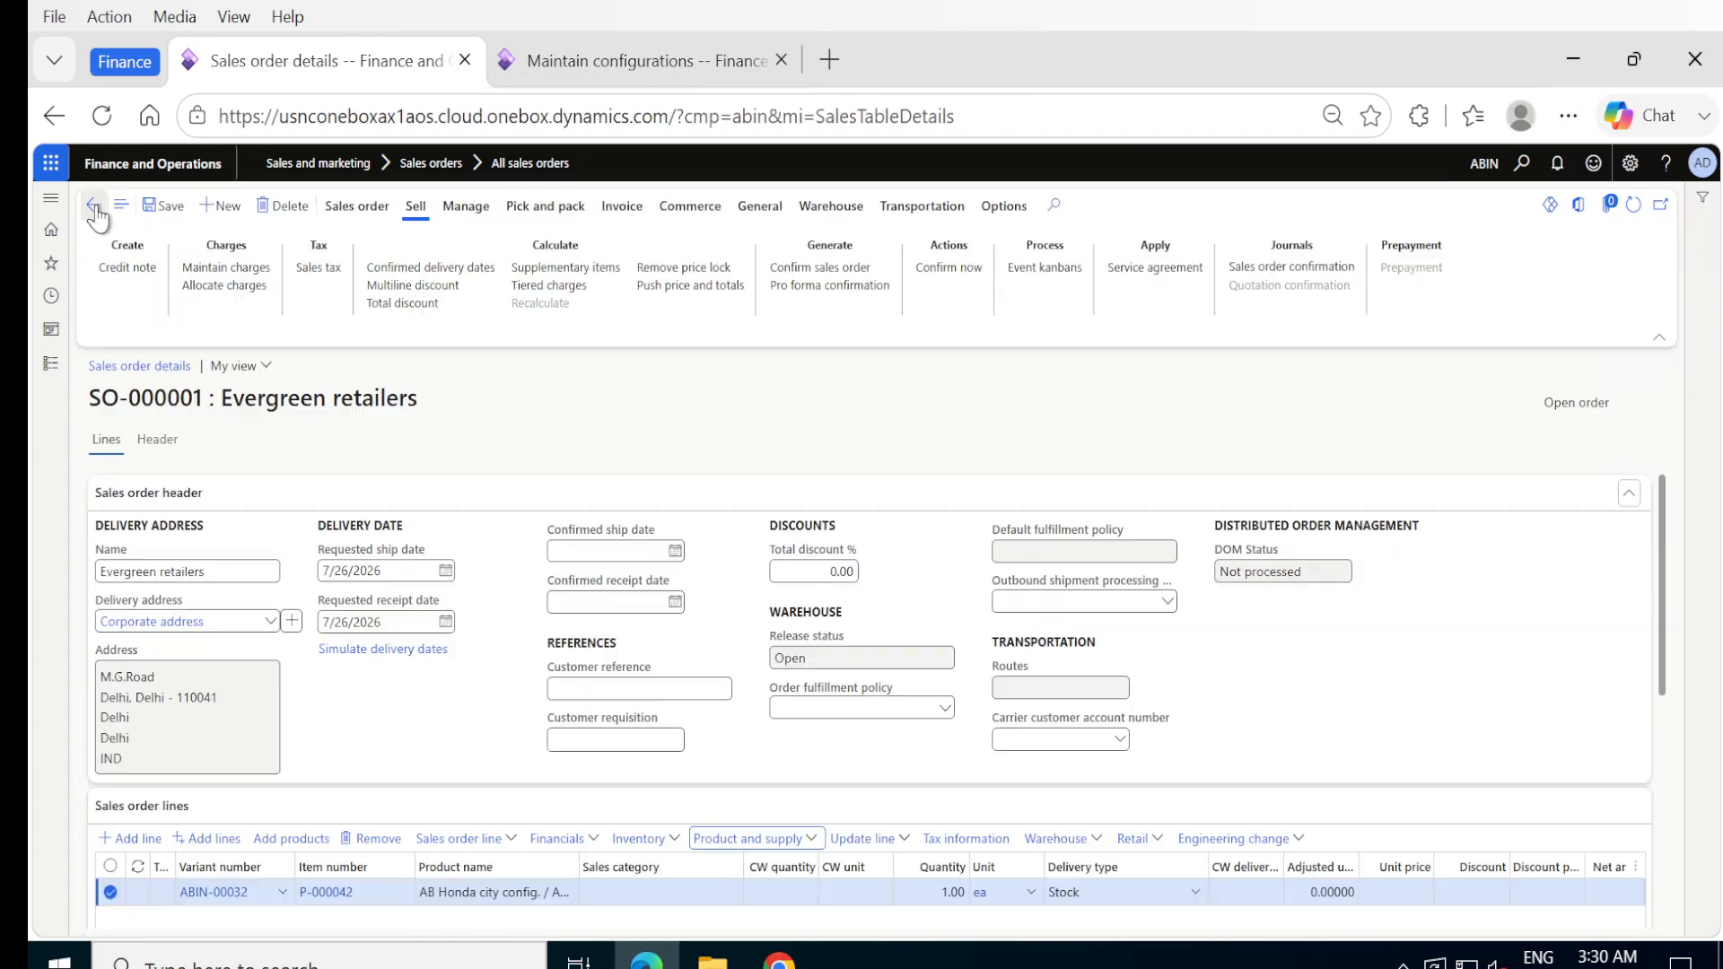
{"action": "left_click", "coordinate": [368, 839]}
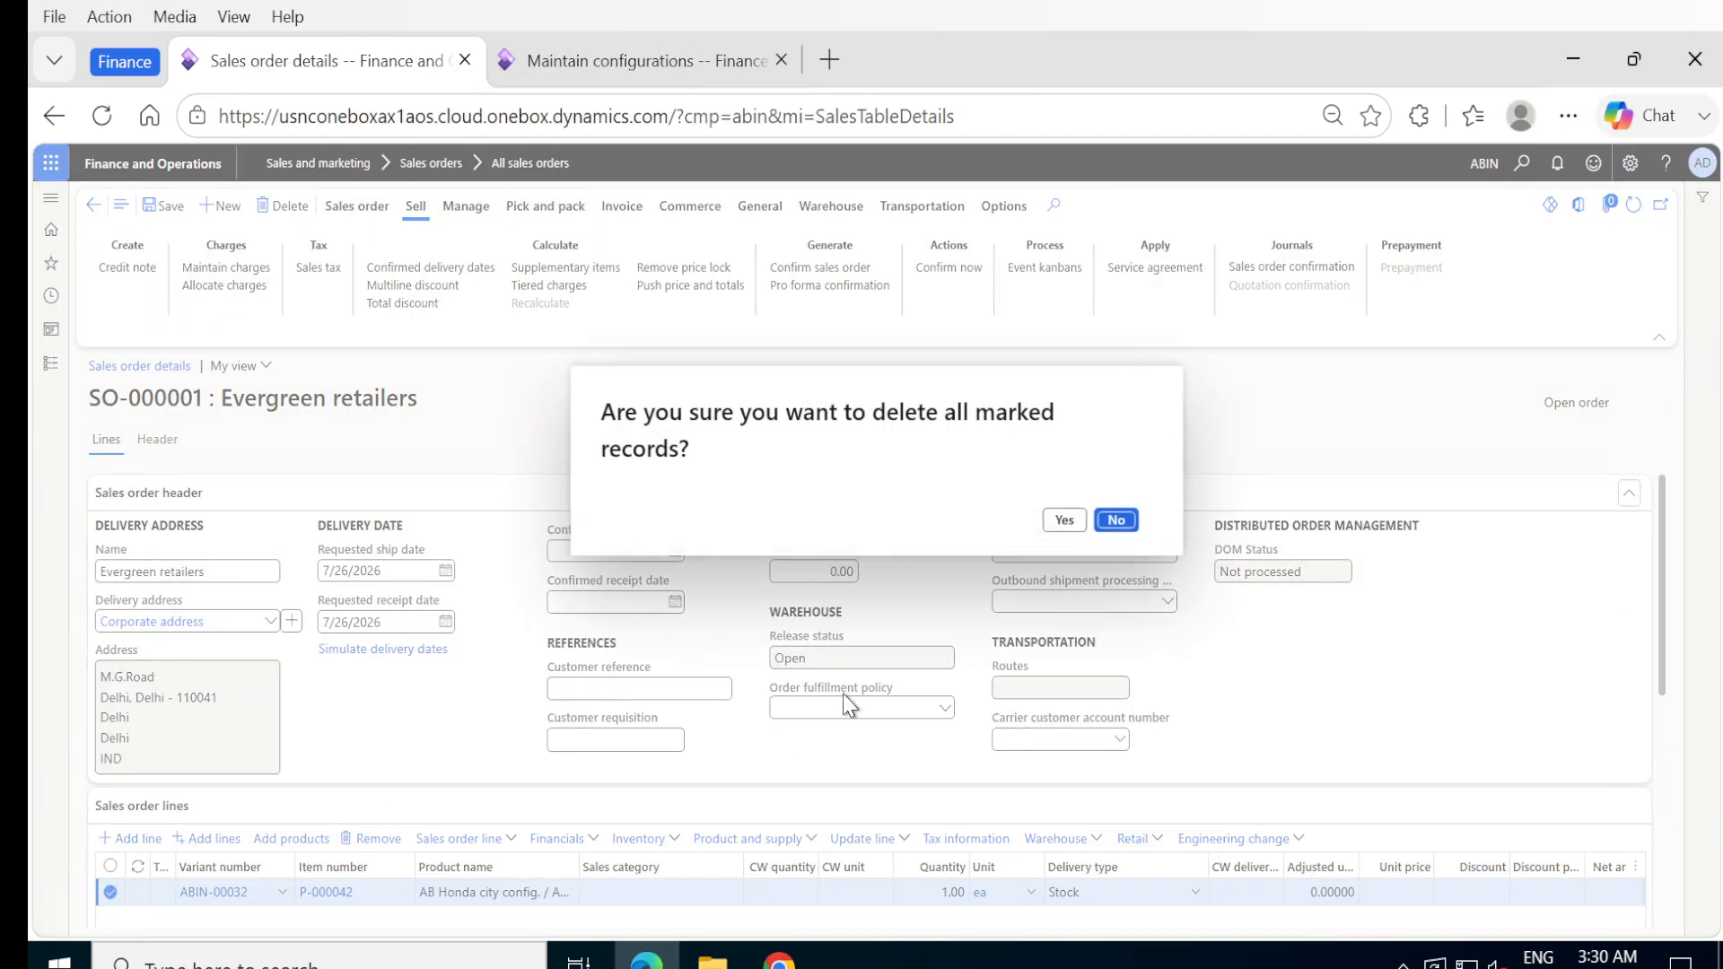
{"action": "left_click", "coordinate": [1063, 521]}
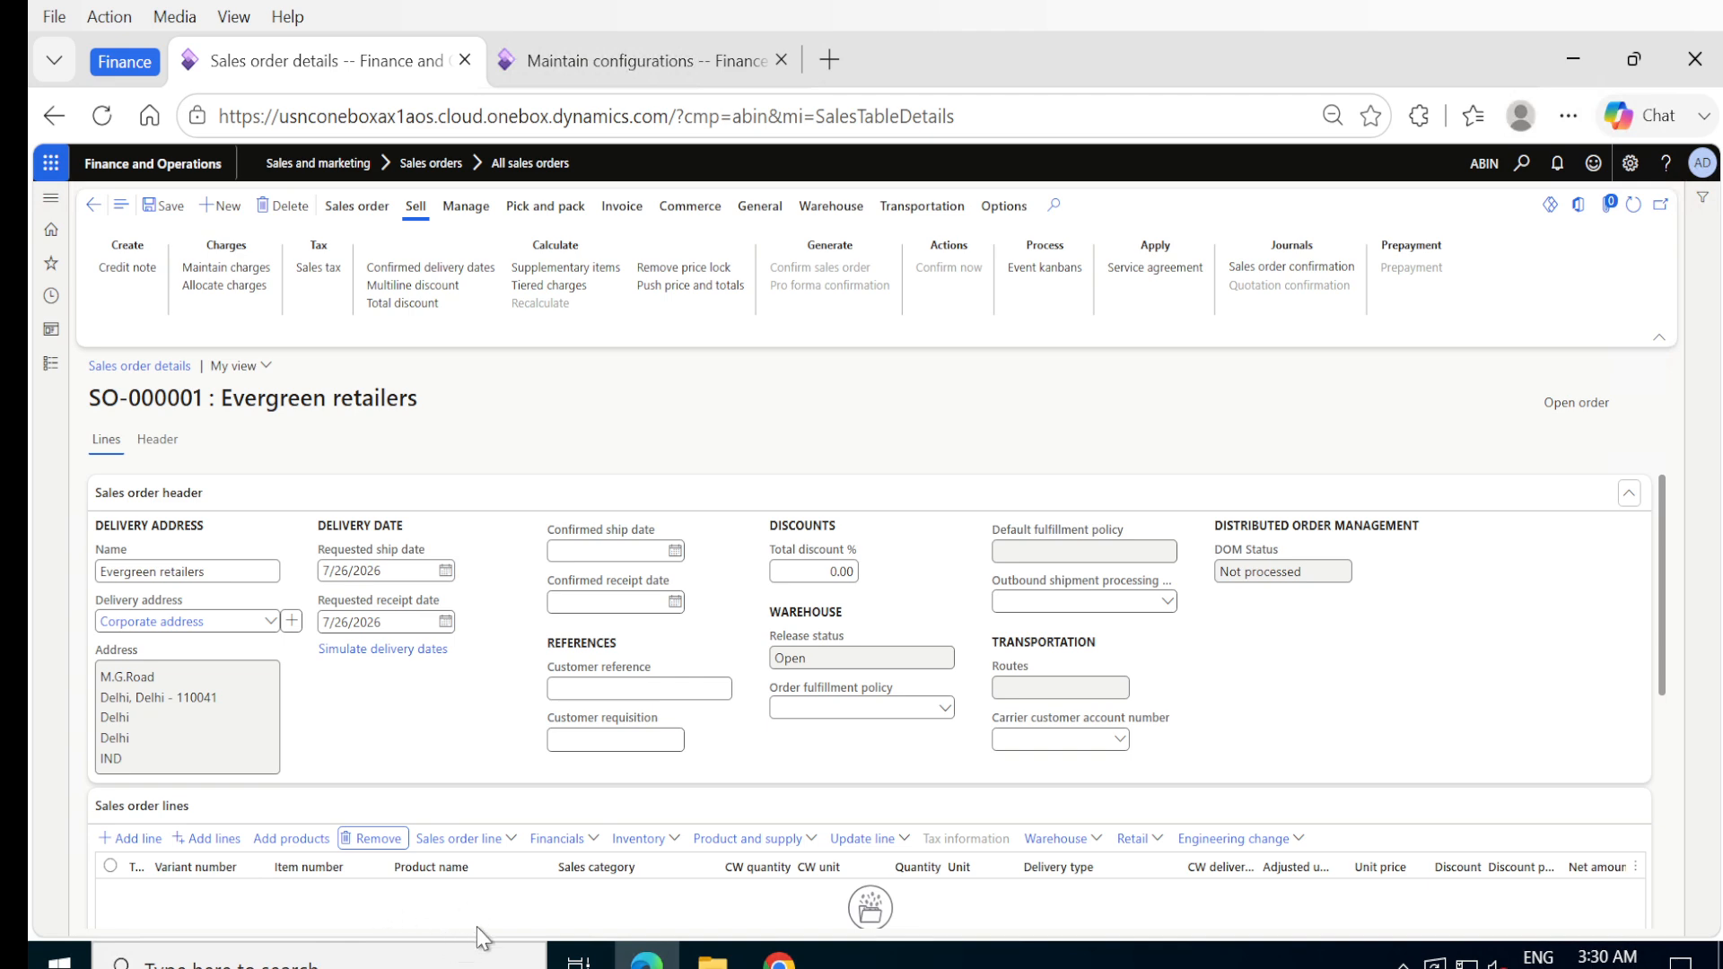
- Add a new sales order line for item P-000042 with quantity 1 and try to save the order
{"action": "left_click", "coordinate": [106, 840]}
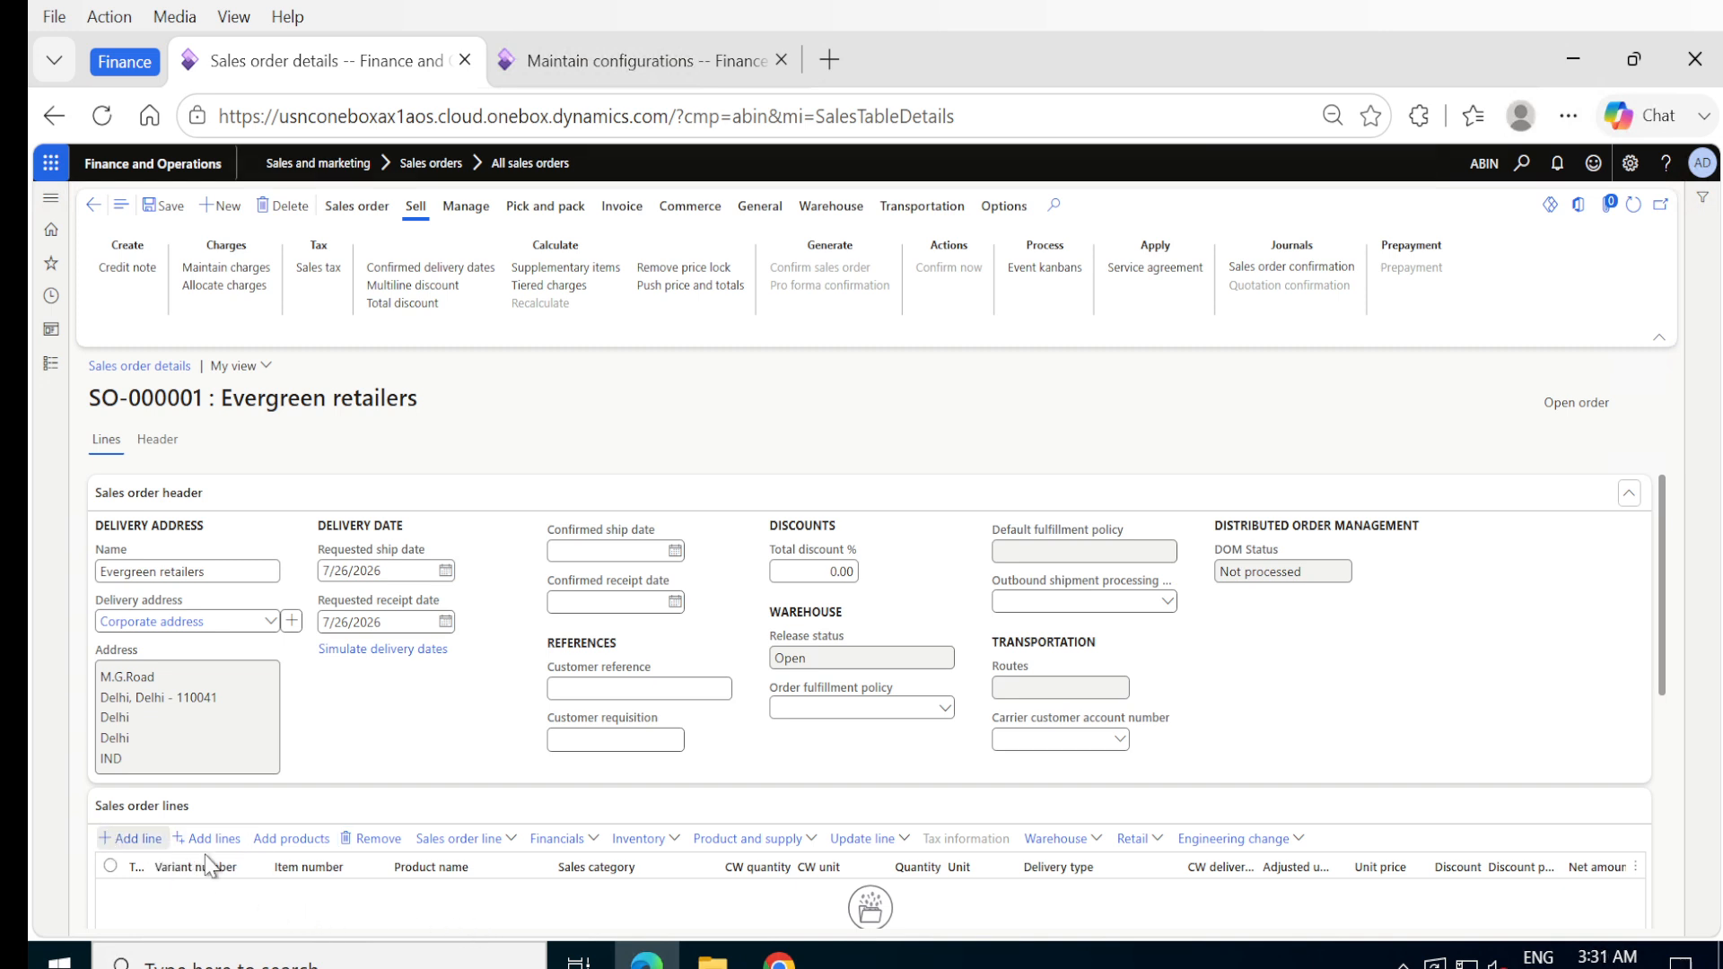
{"action": "type", "text": "P-000042"}
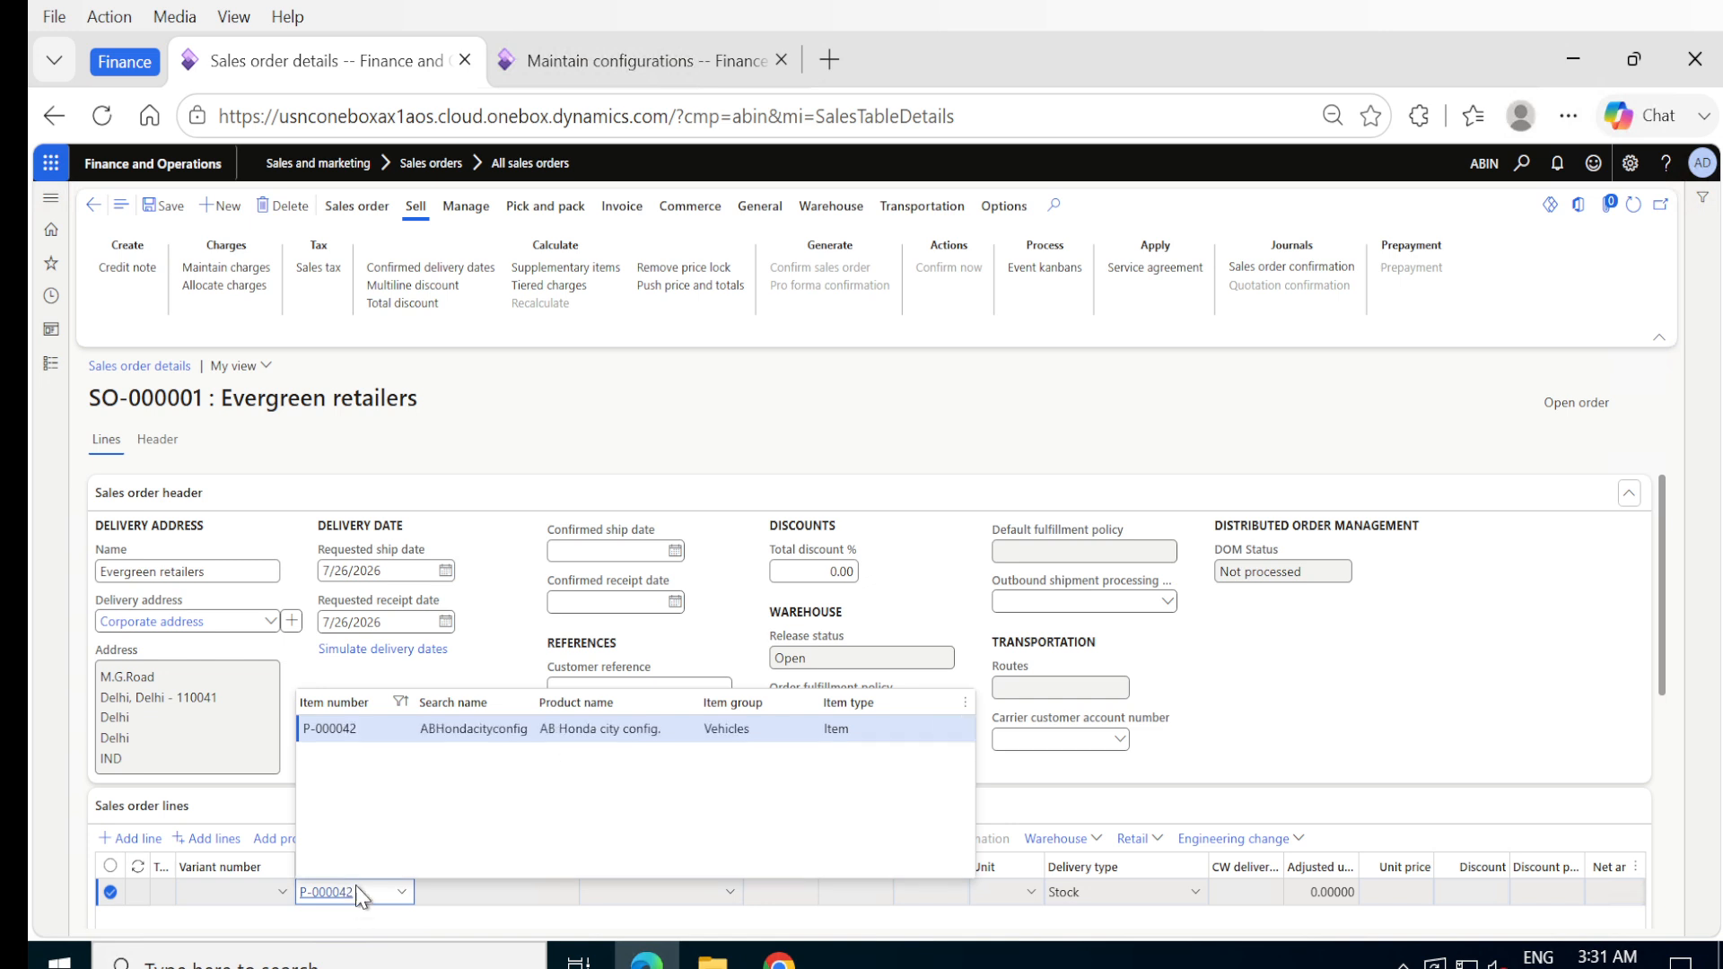
{"action": "left_click", "coordinate": [333, 730]}
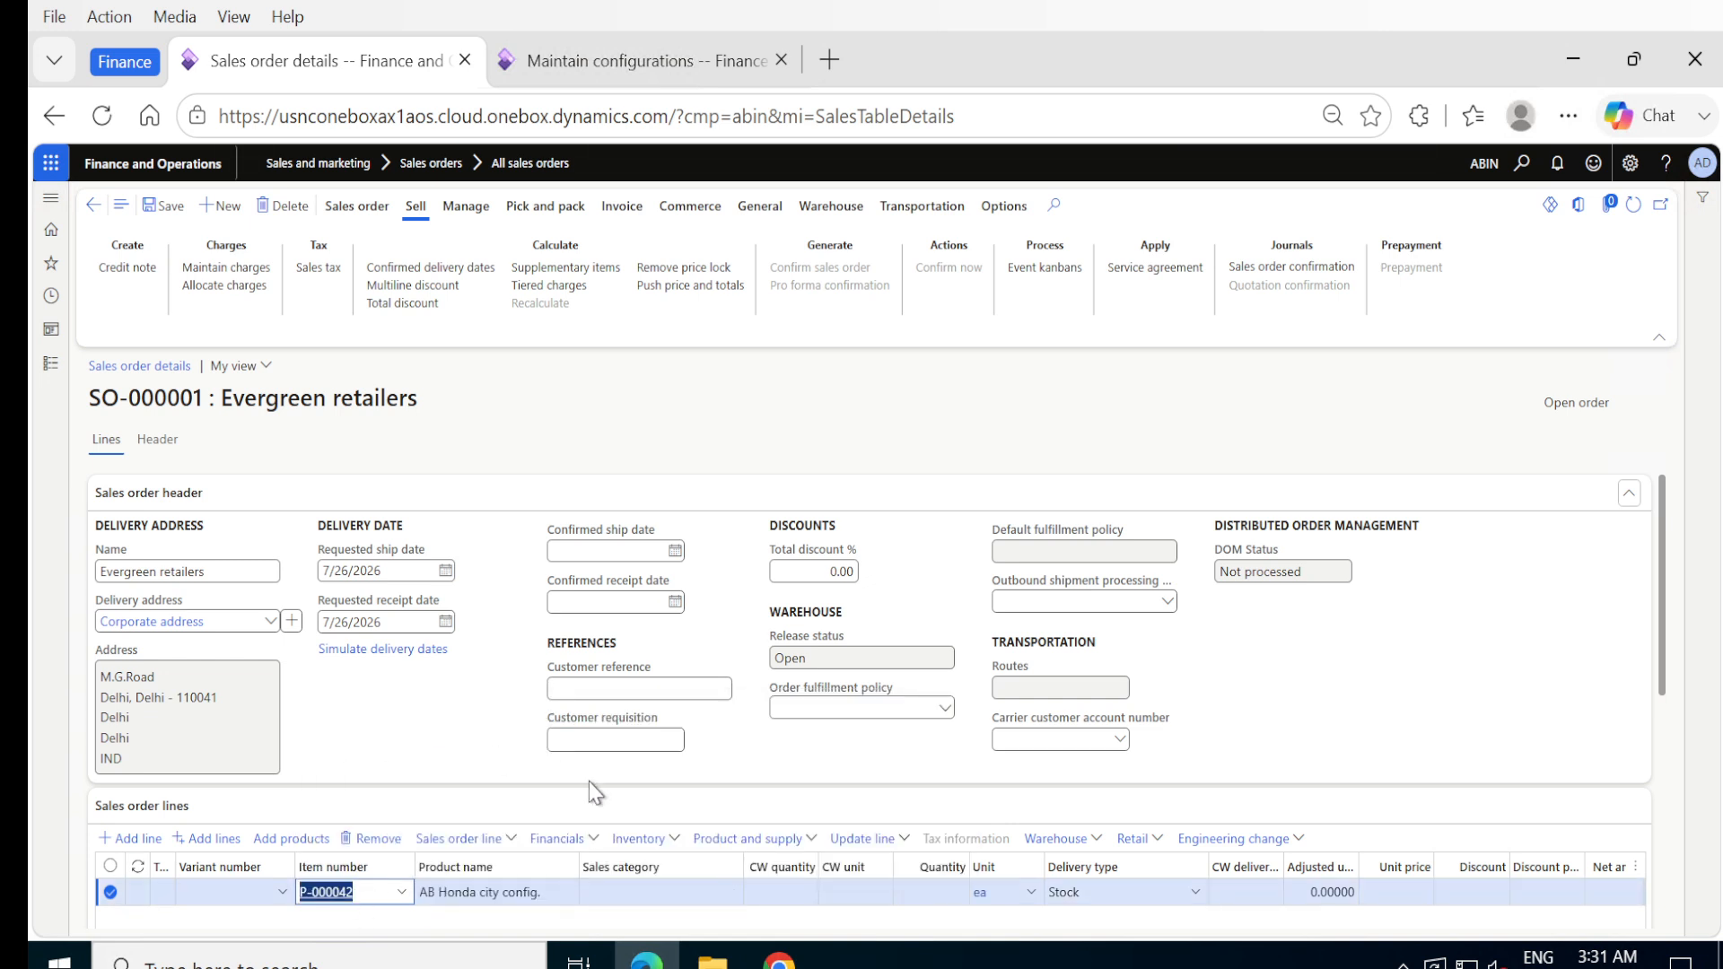
{"action": "left_click", "coordinate": [913, 901]}
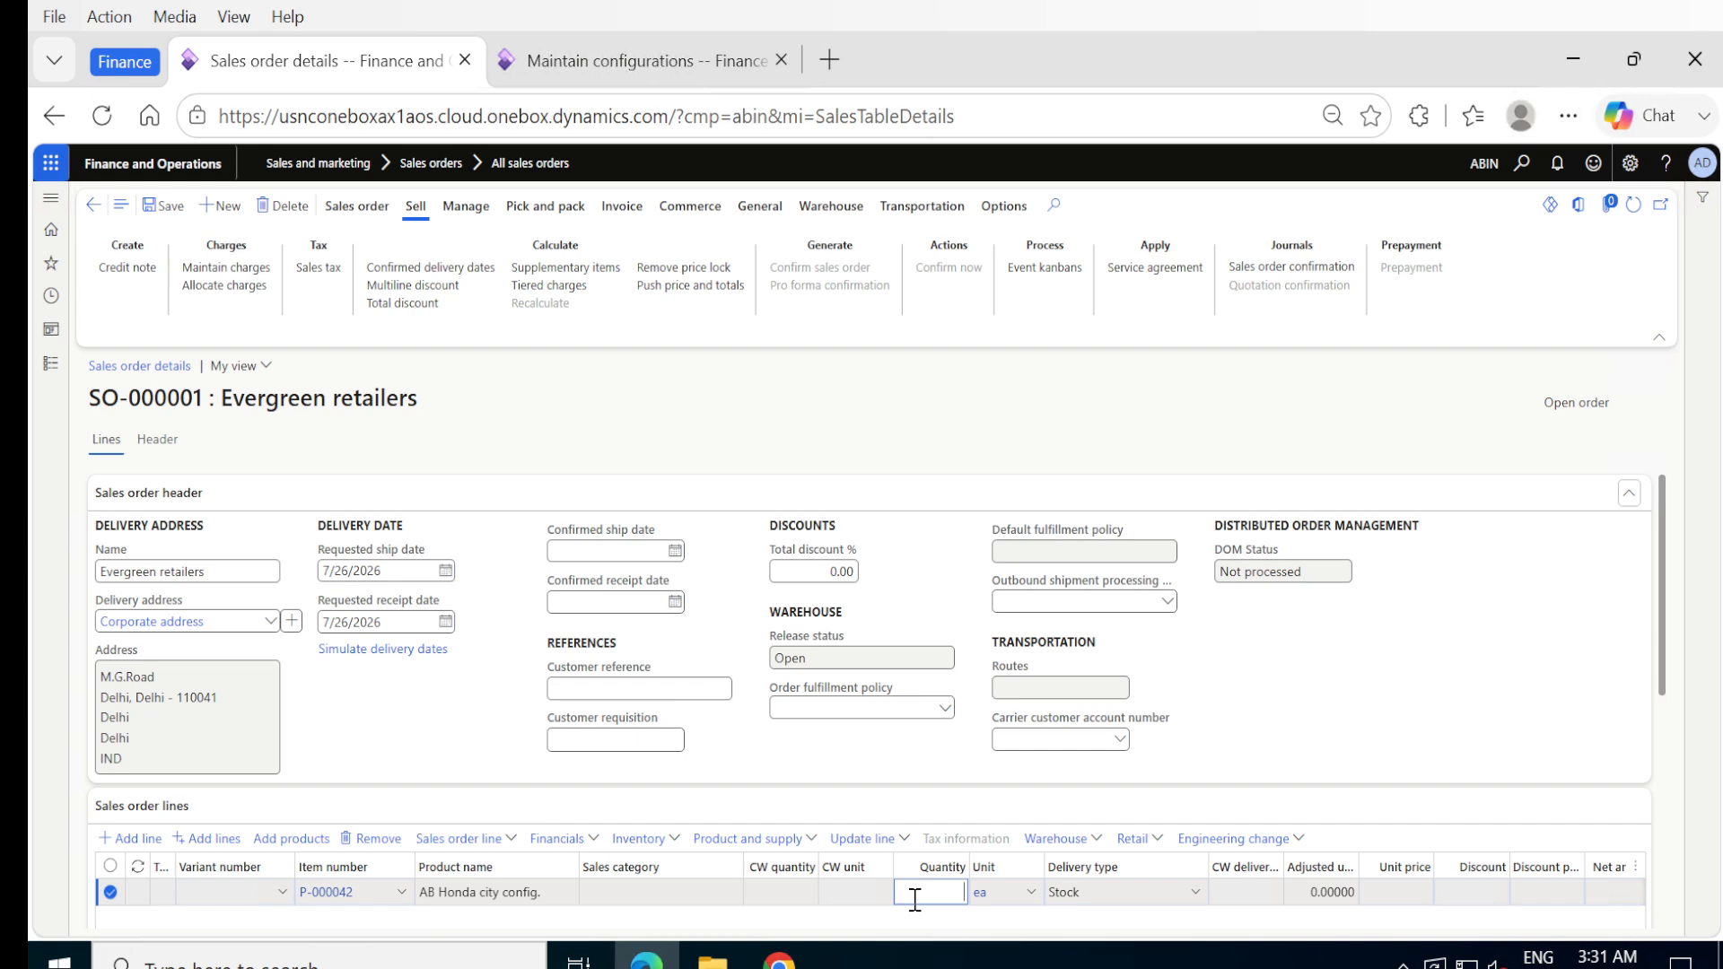
{"action": "type", "text": "1"}
{"action": "left_click", "coordinate": [865, 911]}
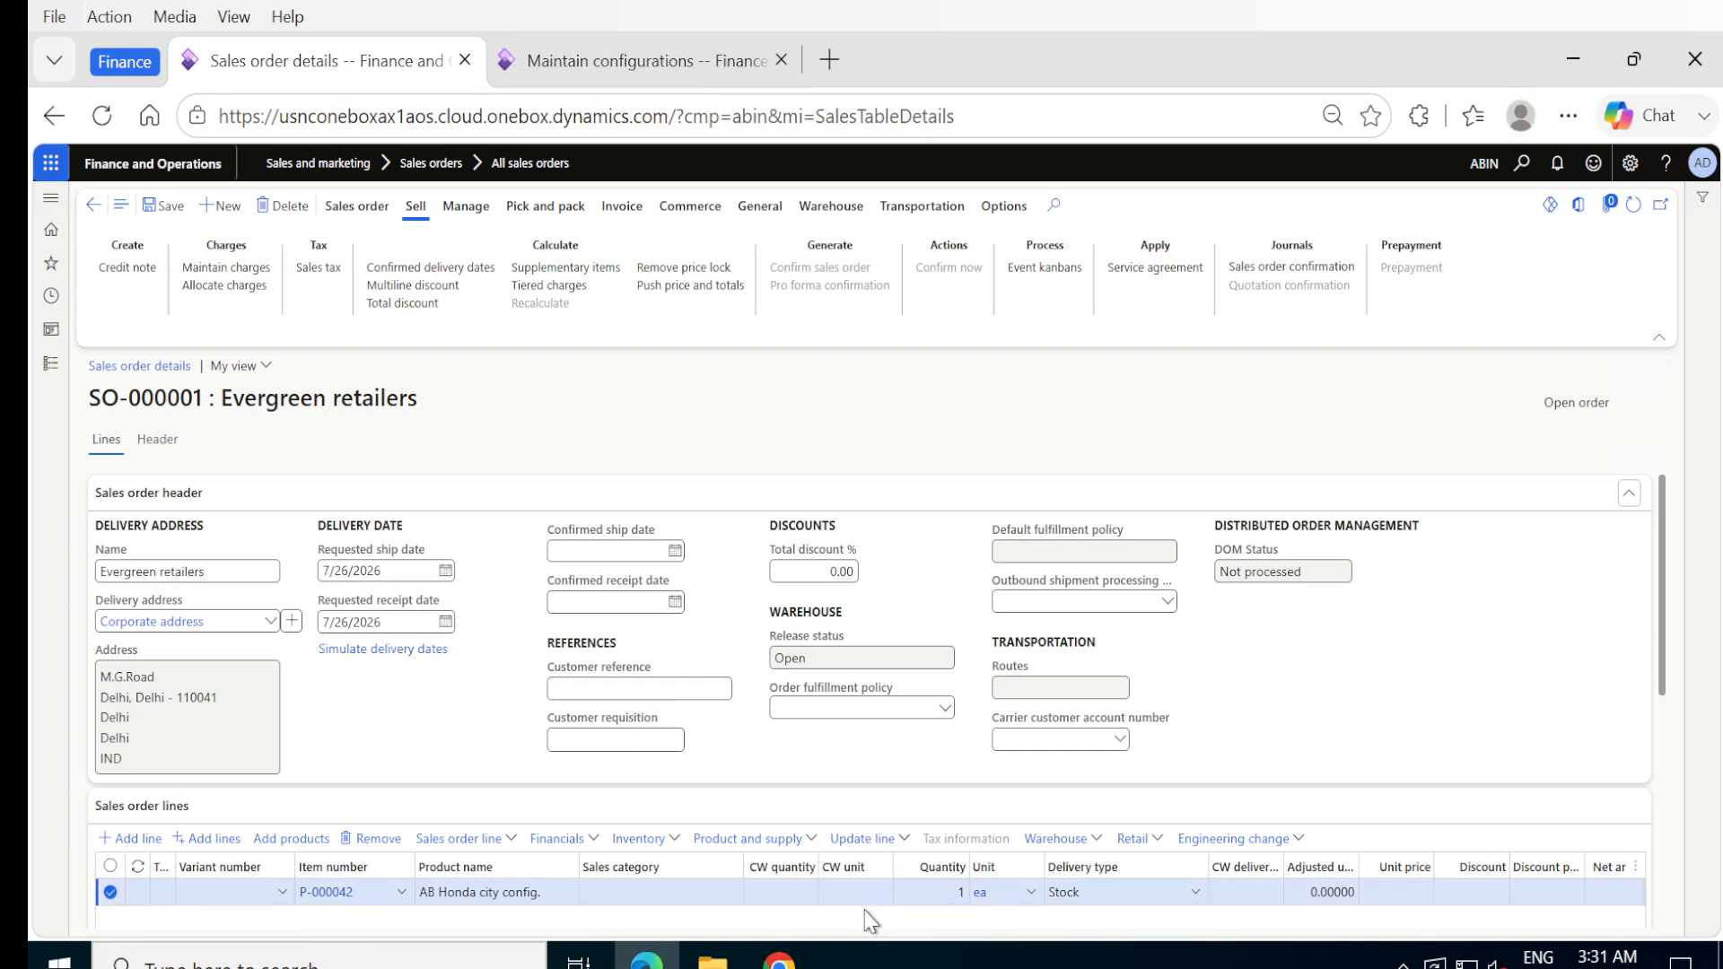
{"action": "left_click", "coordinate": [173, 207]}
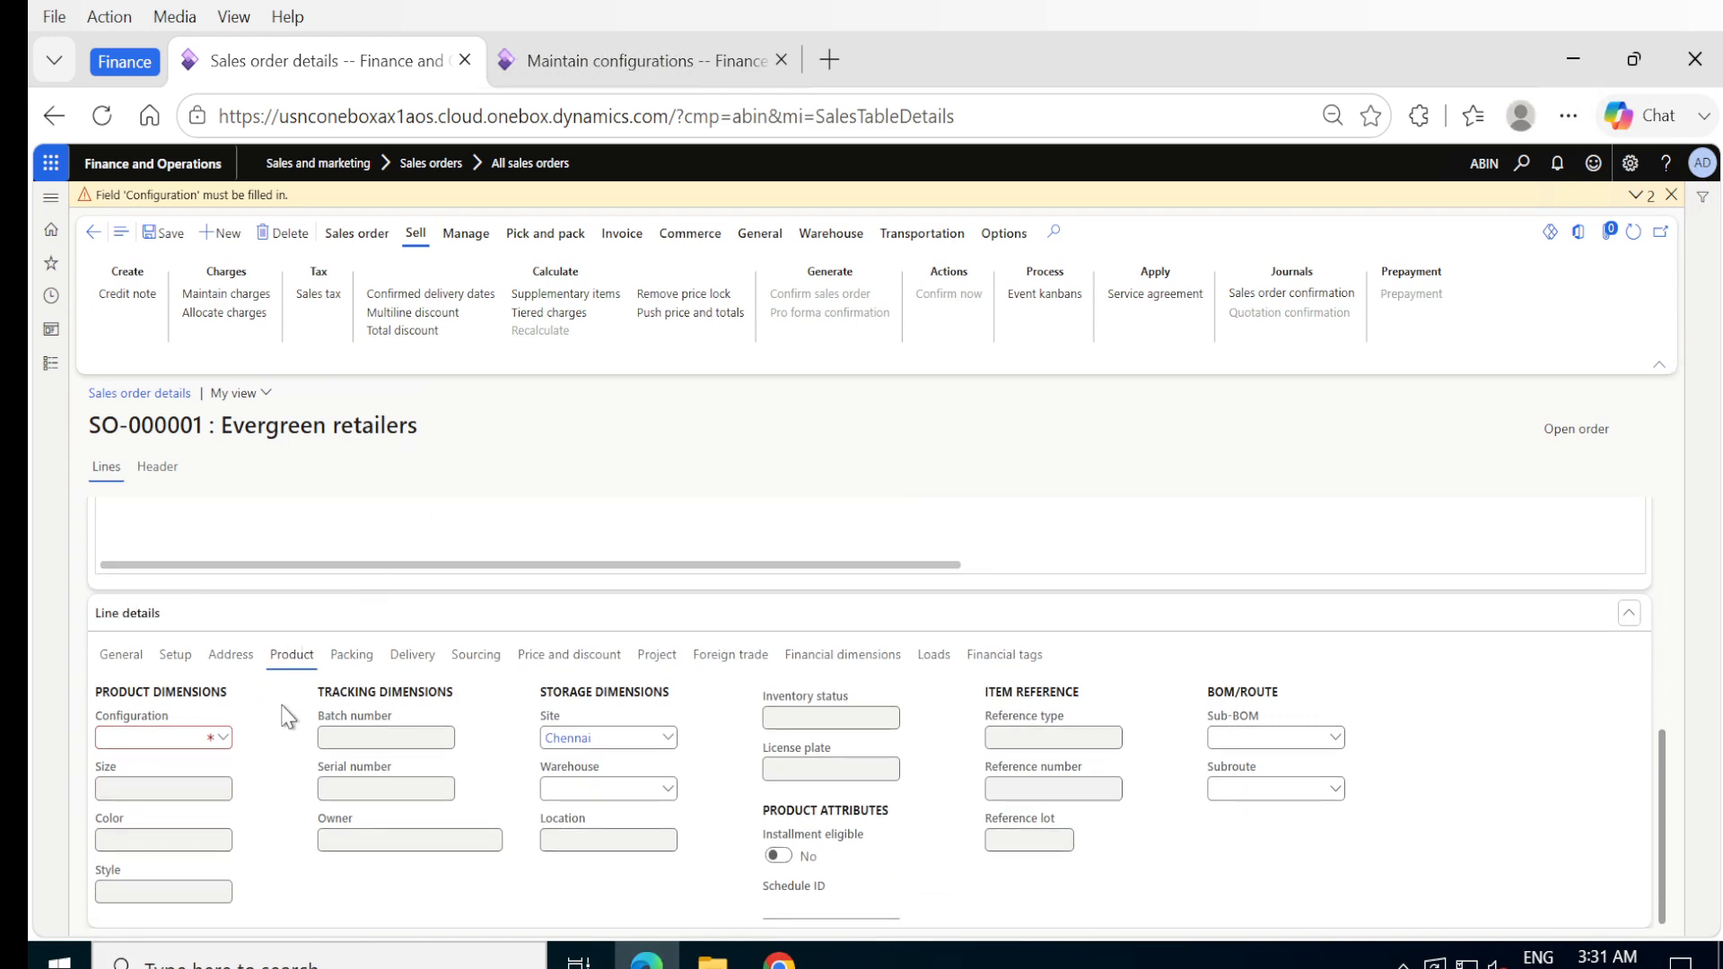
- Set the new line's product configuration to the existing HC USA and save the sales order
{"action": "left_click", "coordinate": [228, 742]}
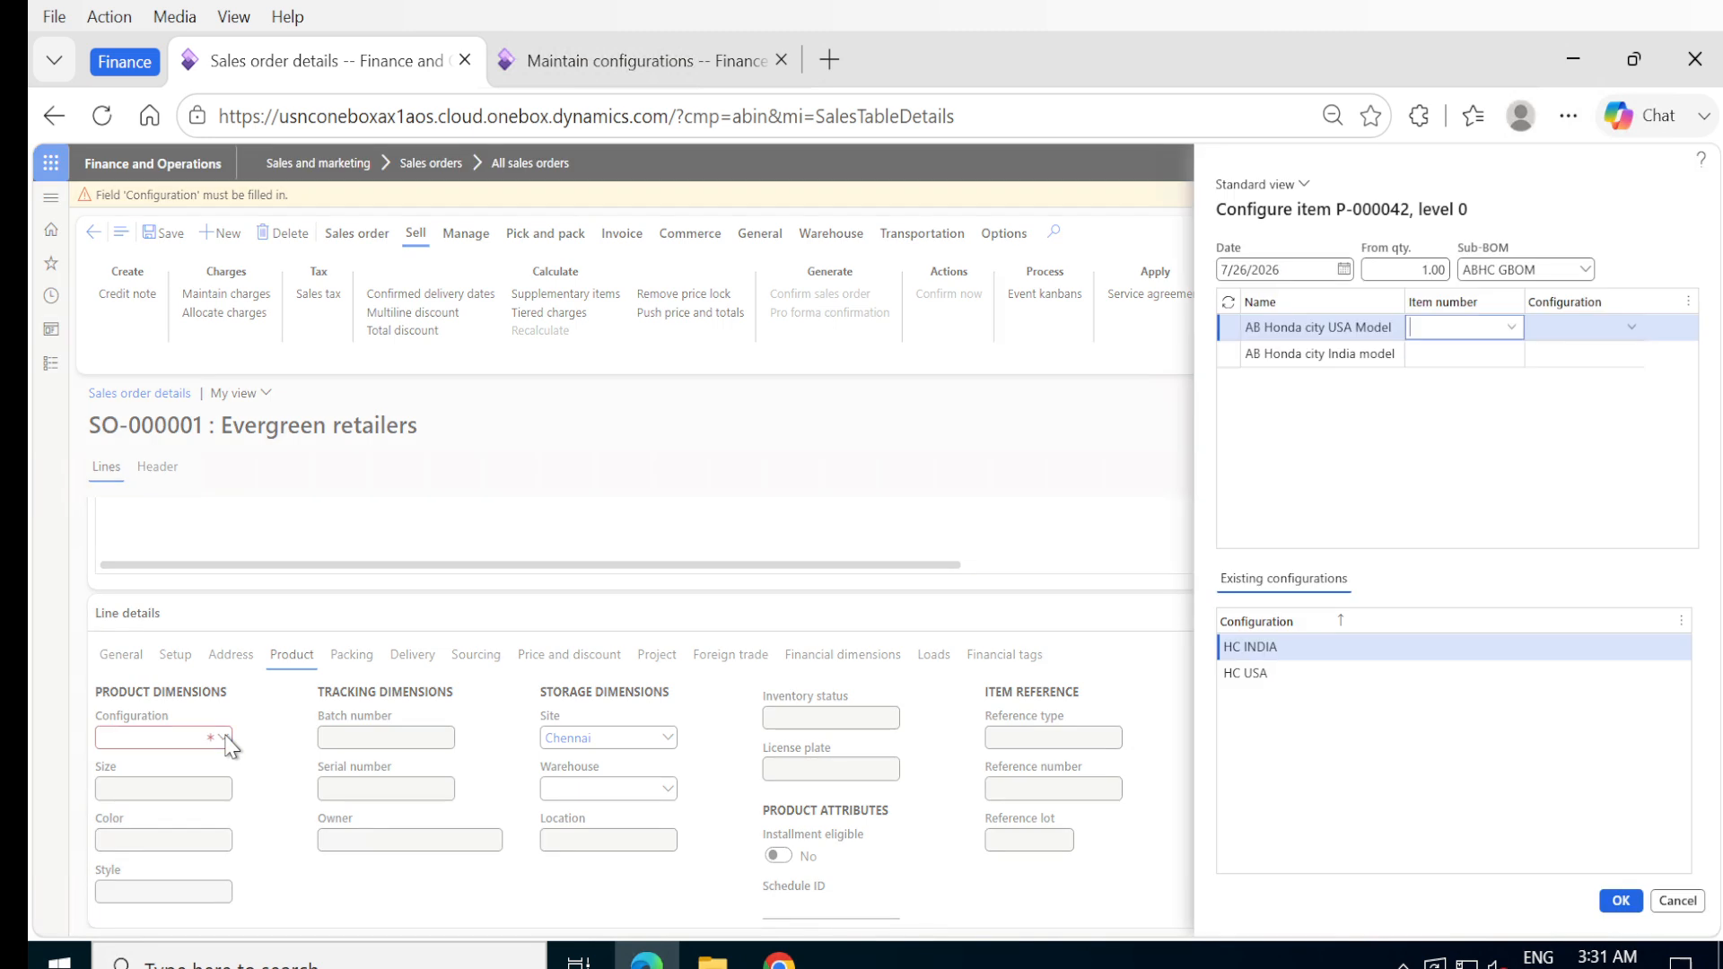
{"action": "left_click", "coordinate": [1239, 679]}
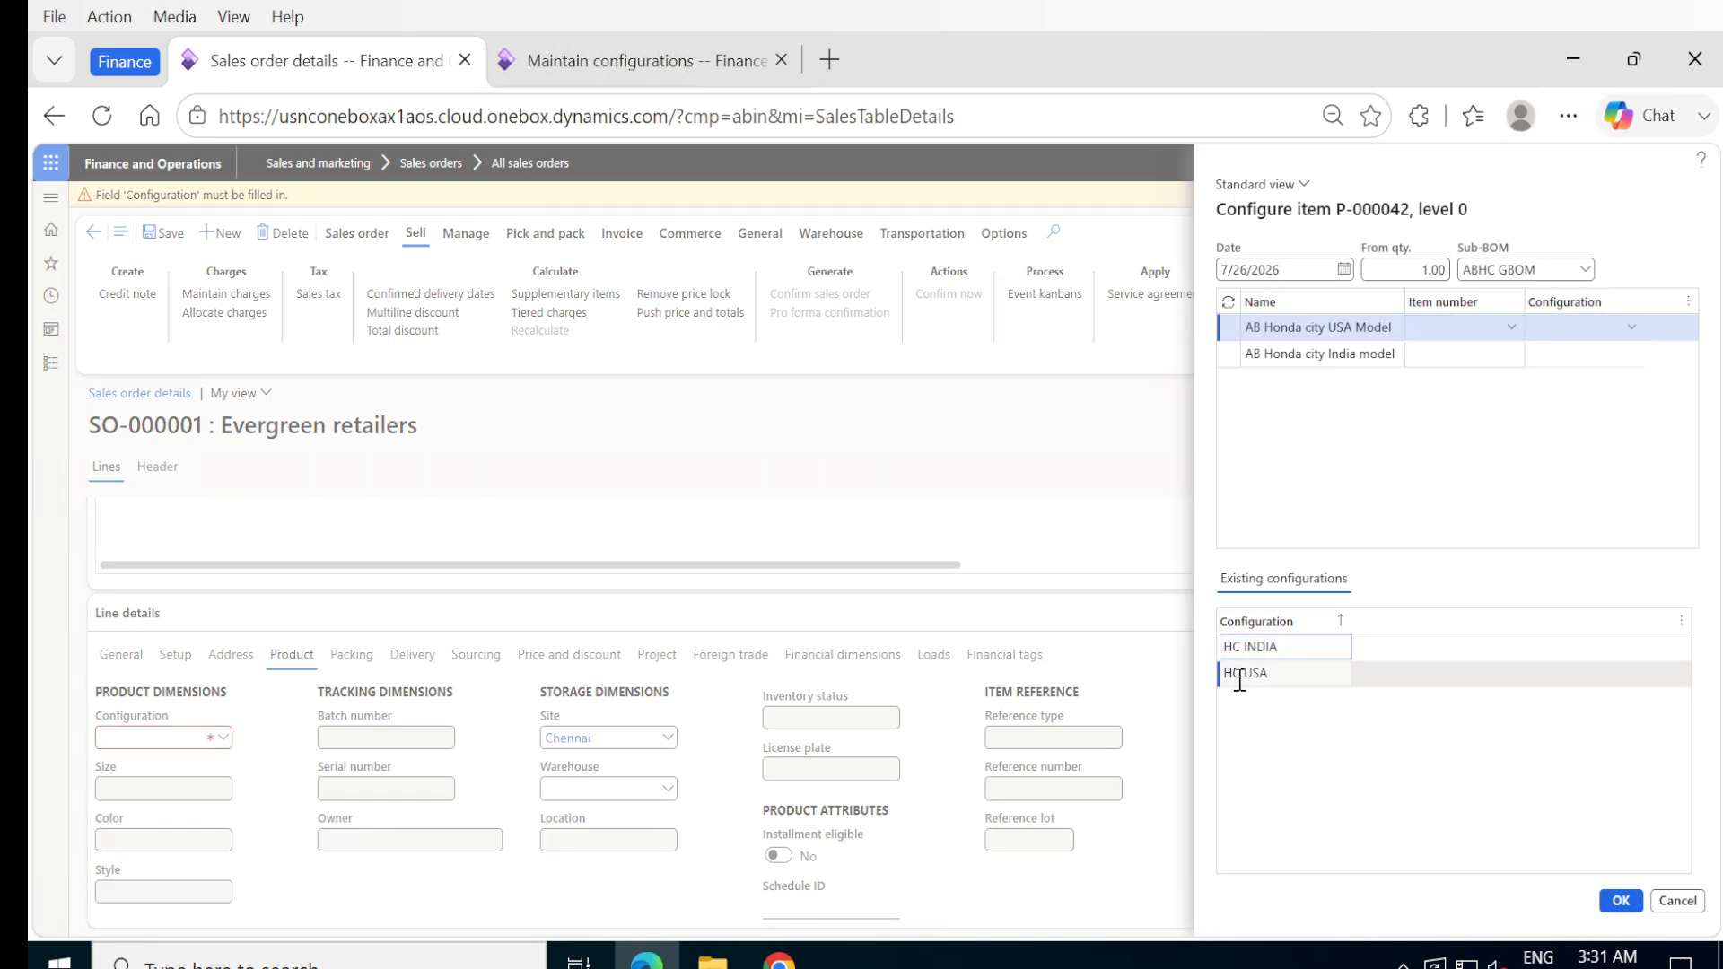
{"action": "left_click", "coordinate": [1315, 353]}
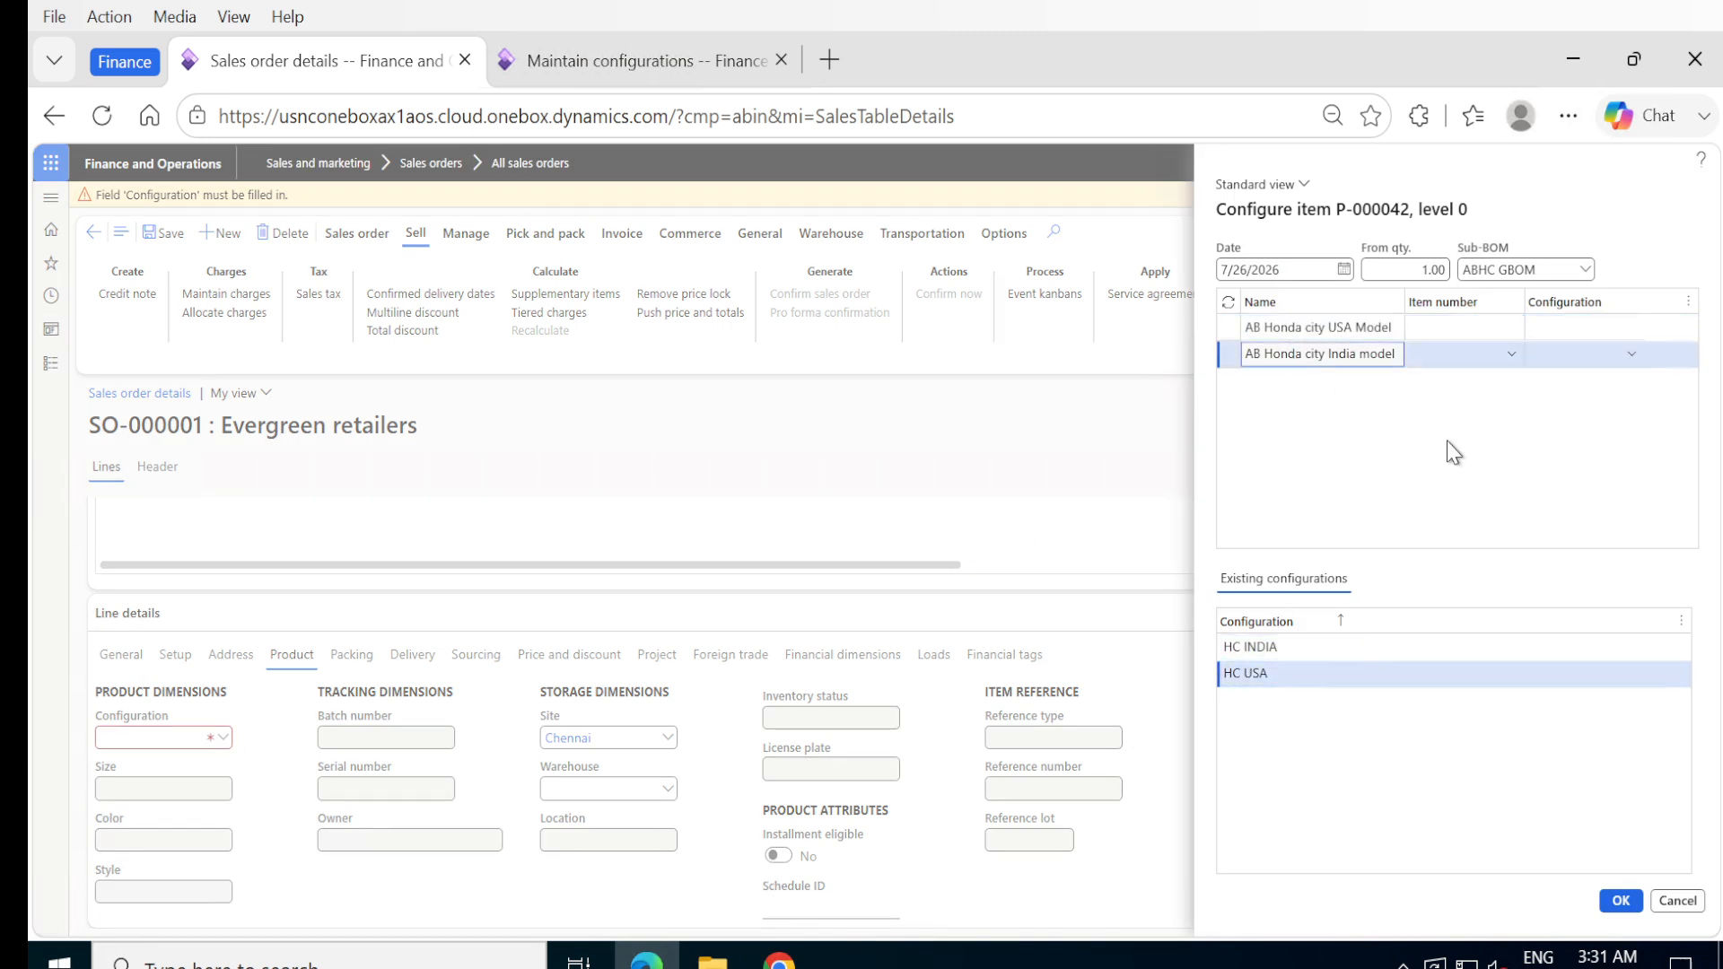
{"action": "left_click", "coordinate": [1618, 903]}
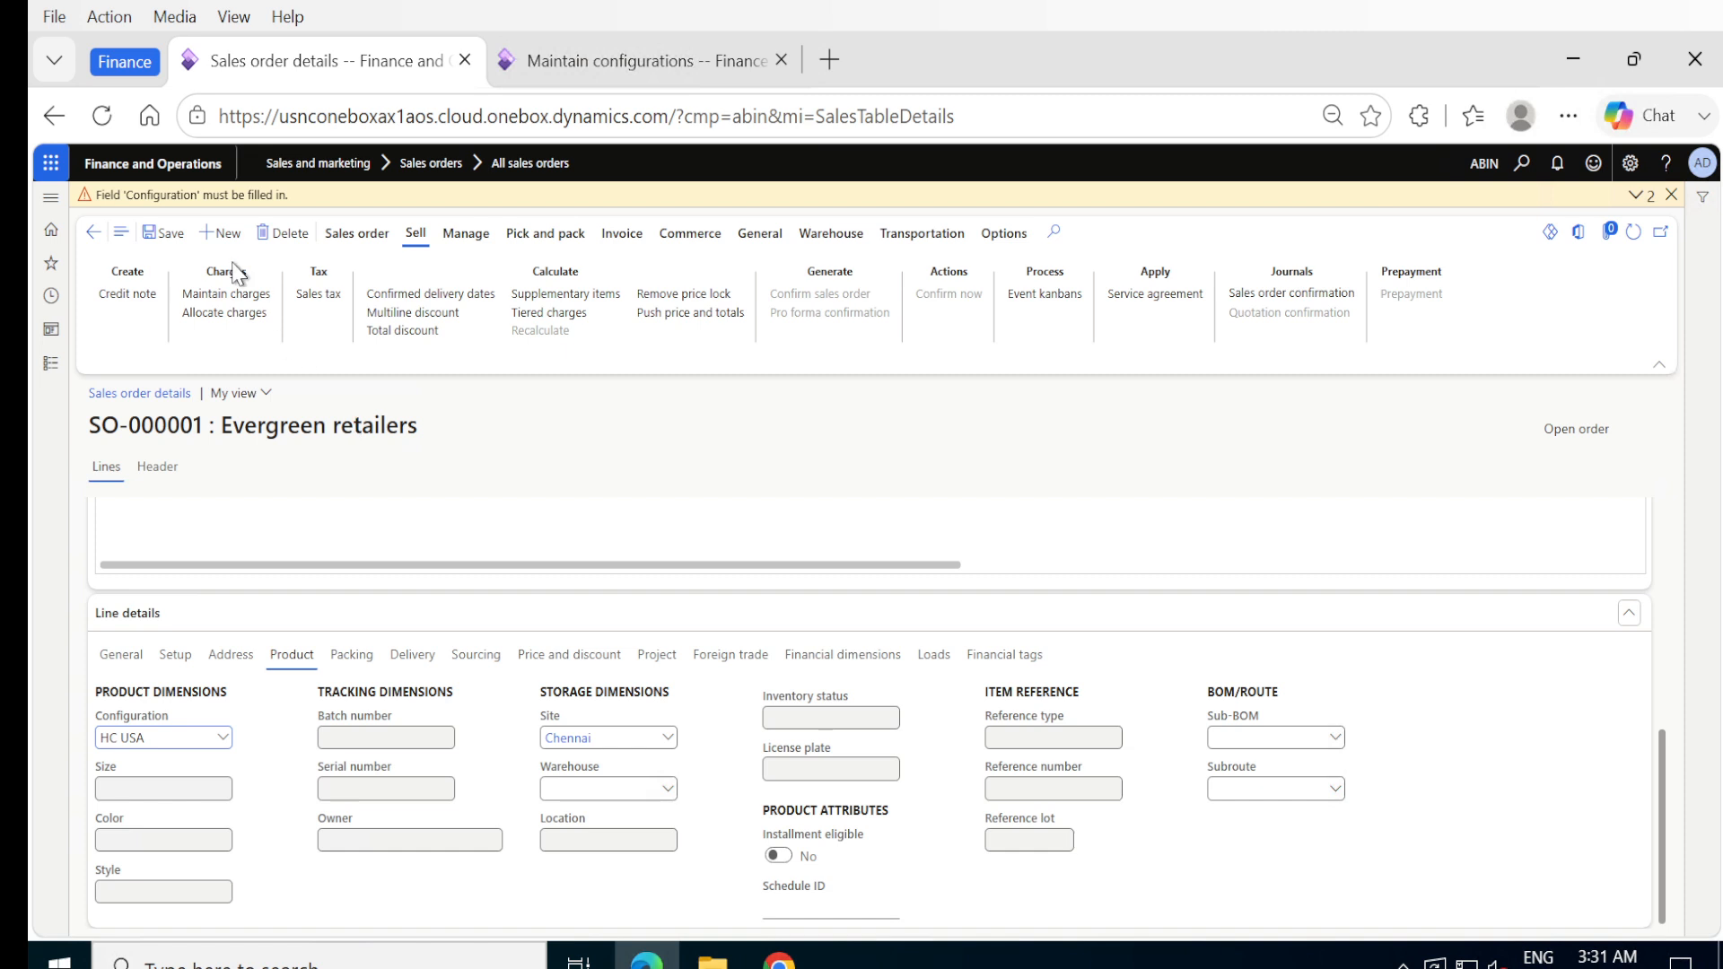
{"action": "left_click", "coordinate": [164, 232]}
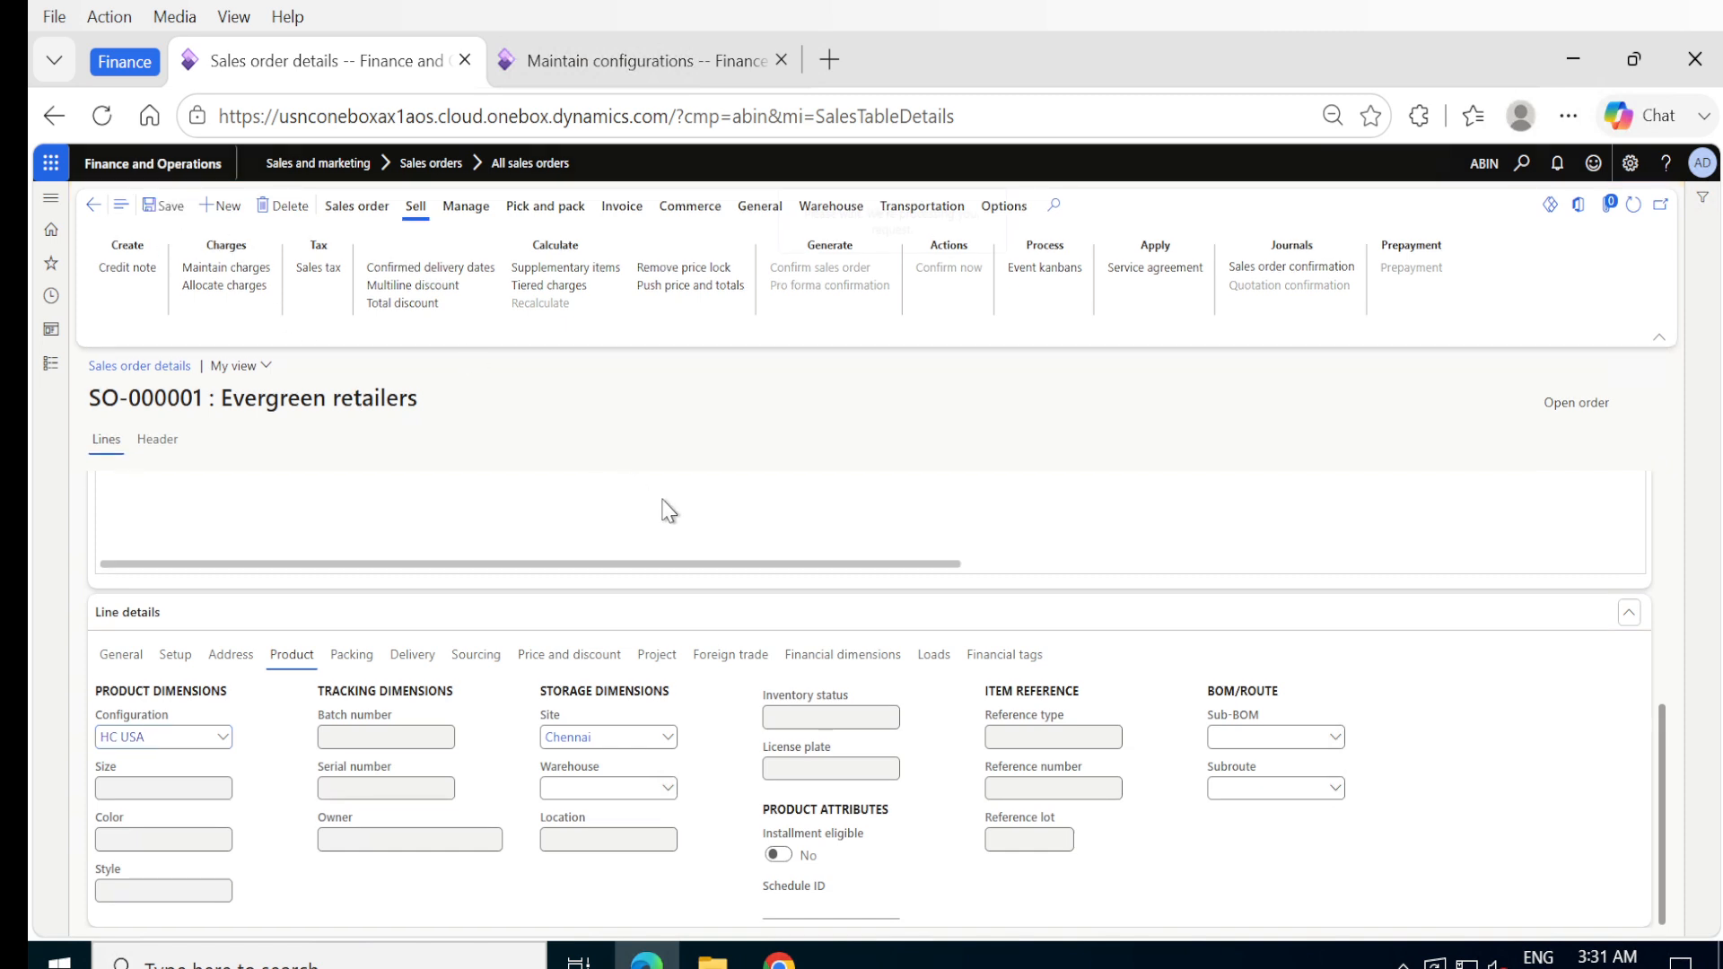
- Examine the composed-of tree of the P-000042 line configured as HC USA, then return to the sales order
{"action": "scroll", "coordinate": [673, 512], "scroll_direction": "up", "scroll_amount": 3}
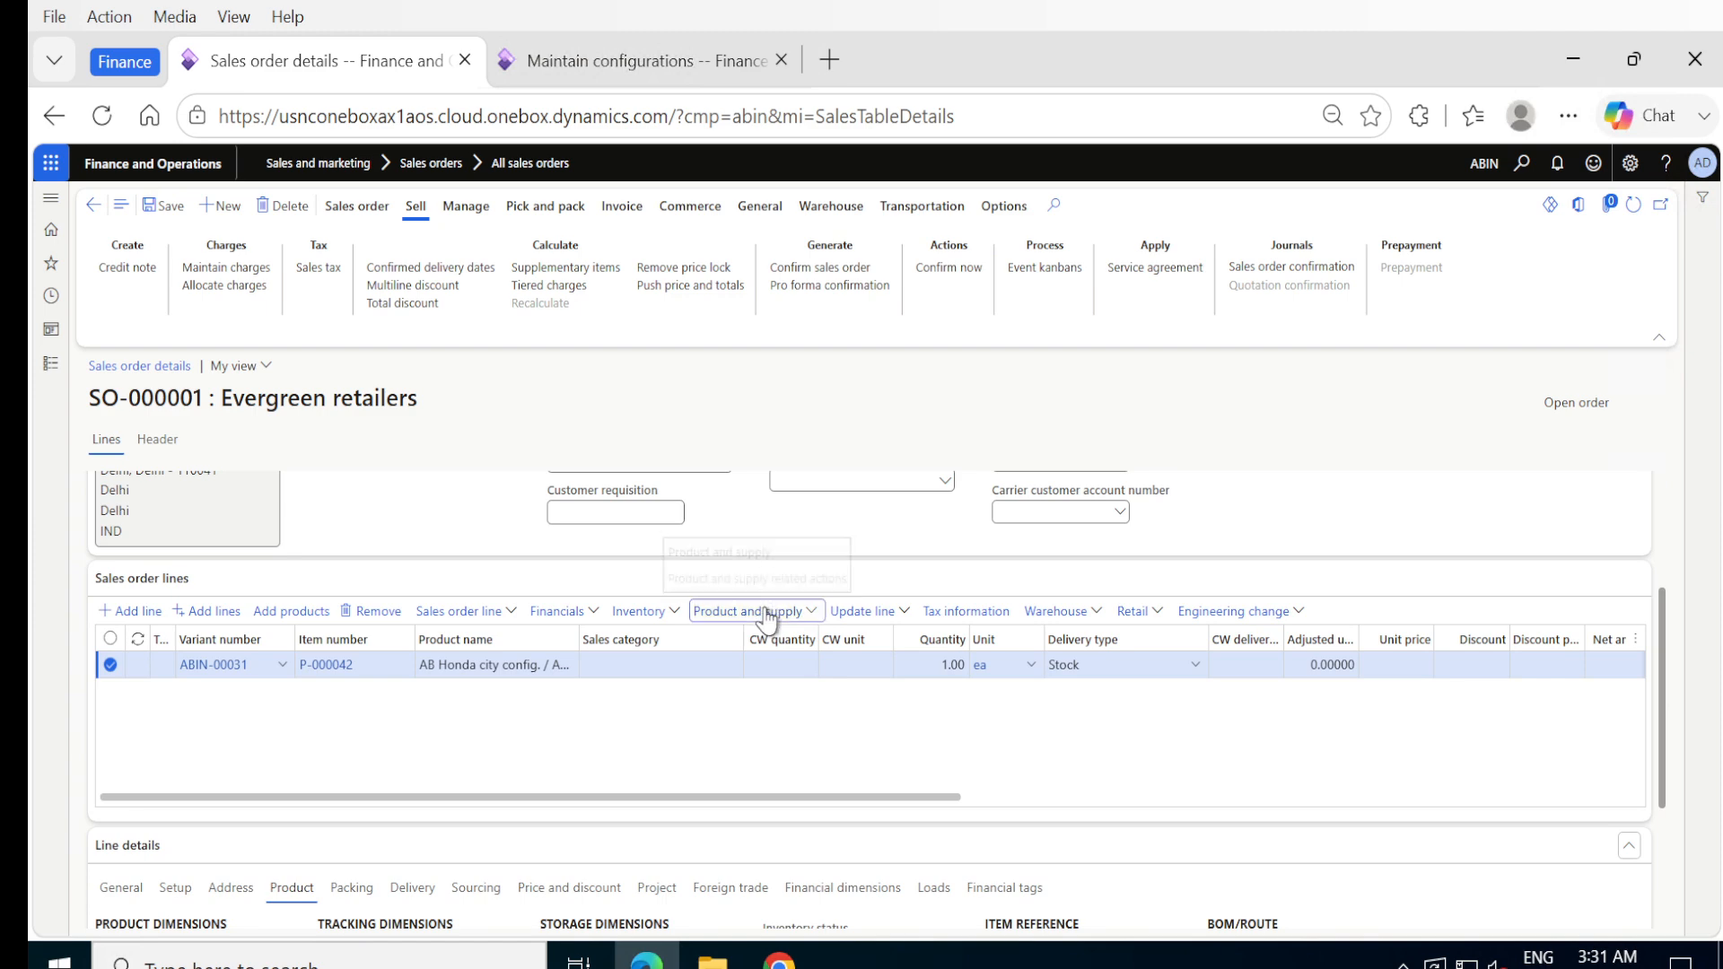
{"action": "left_click", "coordinate": [767, 614]}
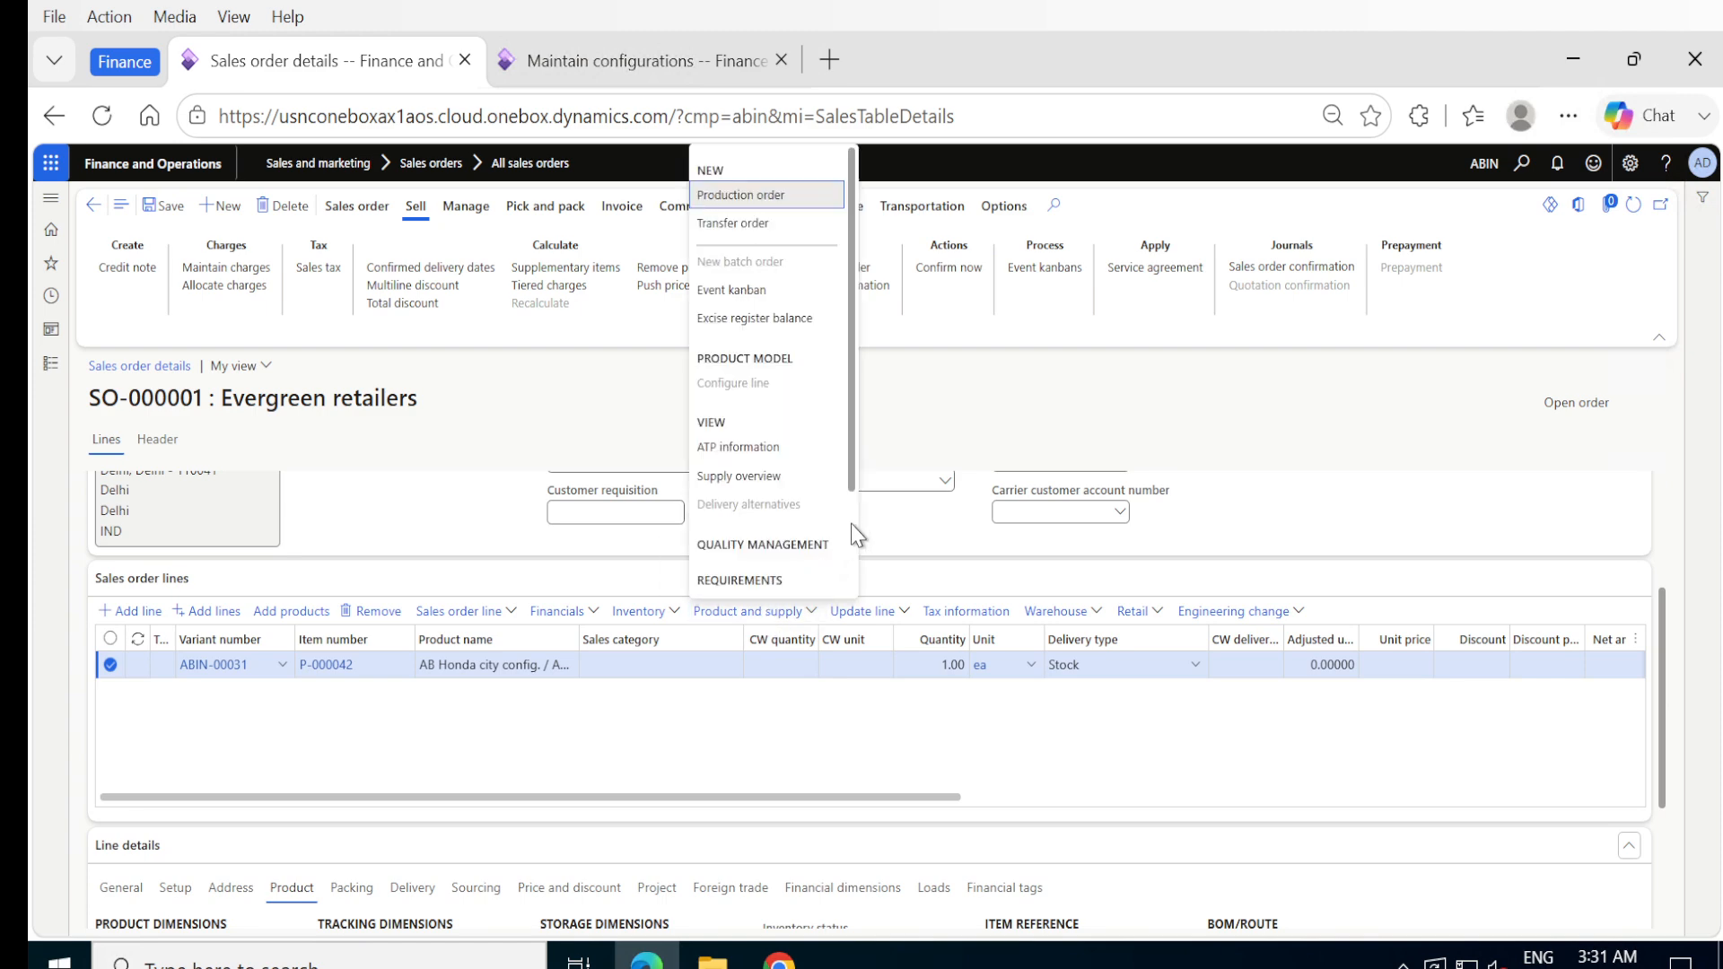
{"action": "scroll", "coordinate": [853, 527], "scroll_direction": "down", "scroll_amount": 3}
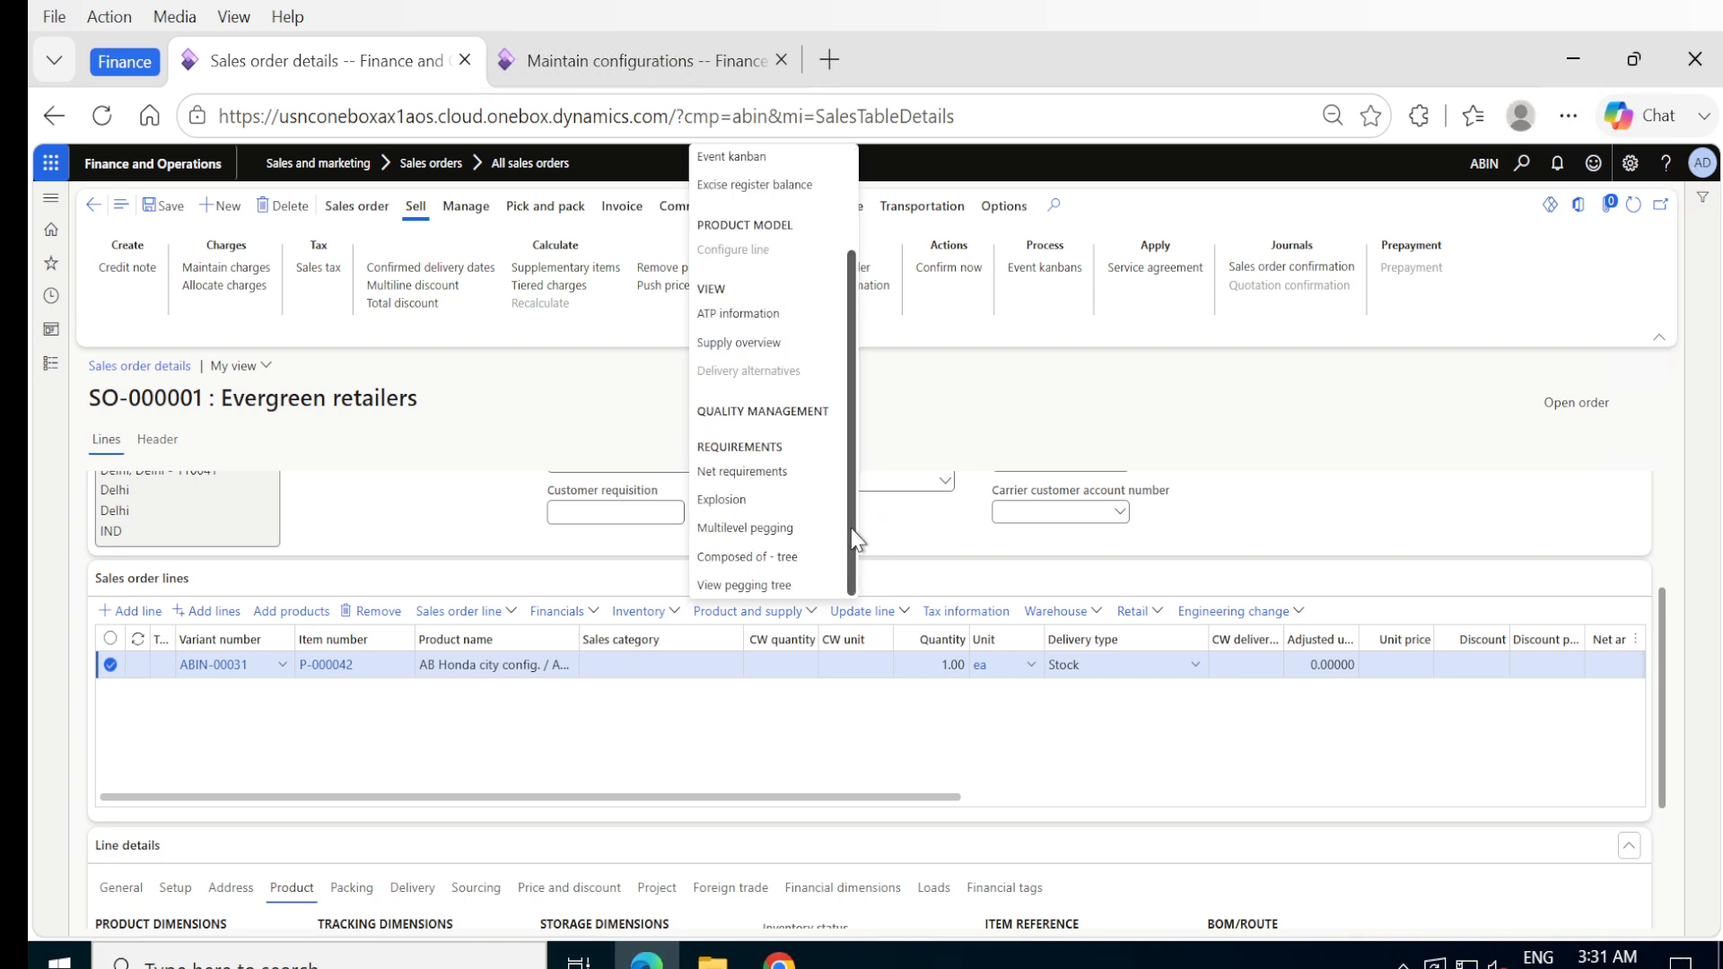
{"action": "left_click", "coordinate": [773, 558]}
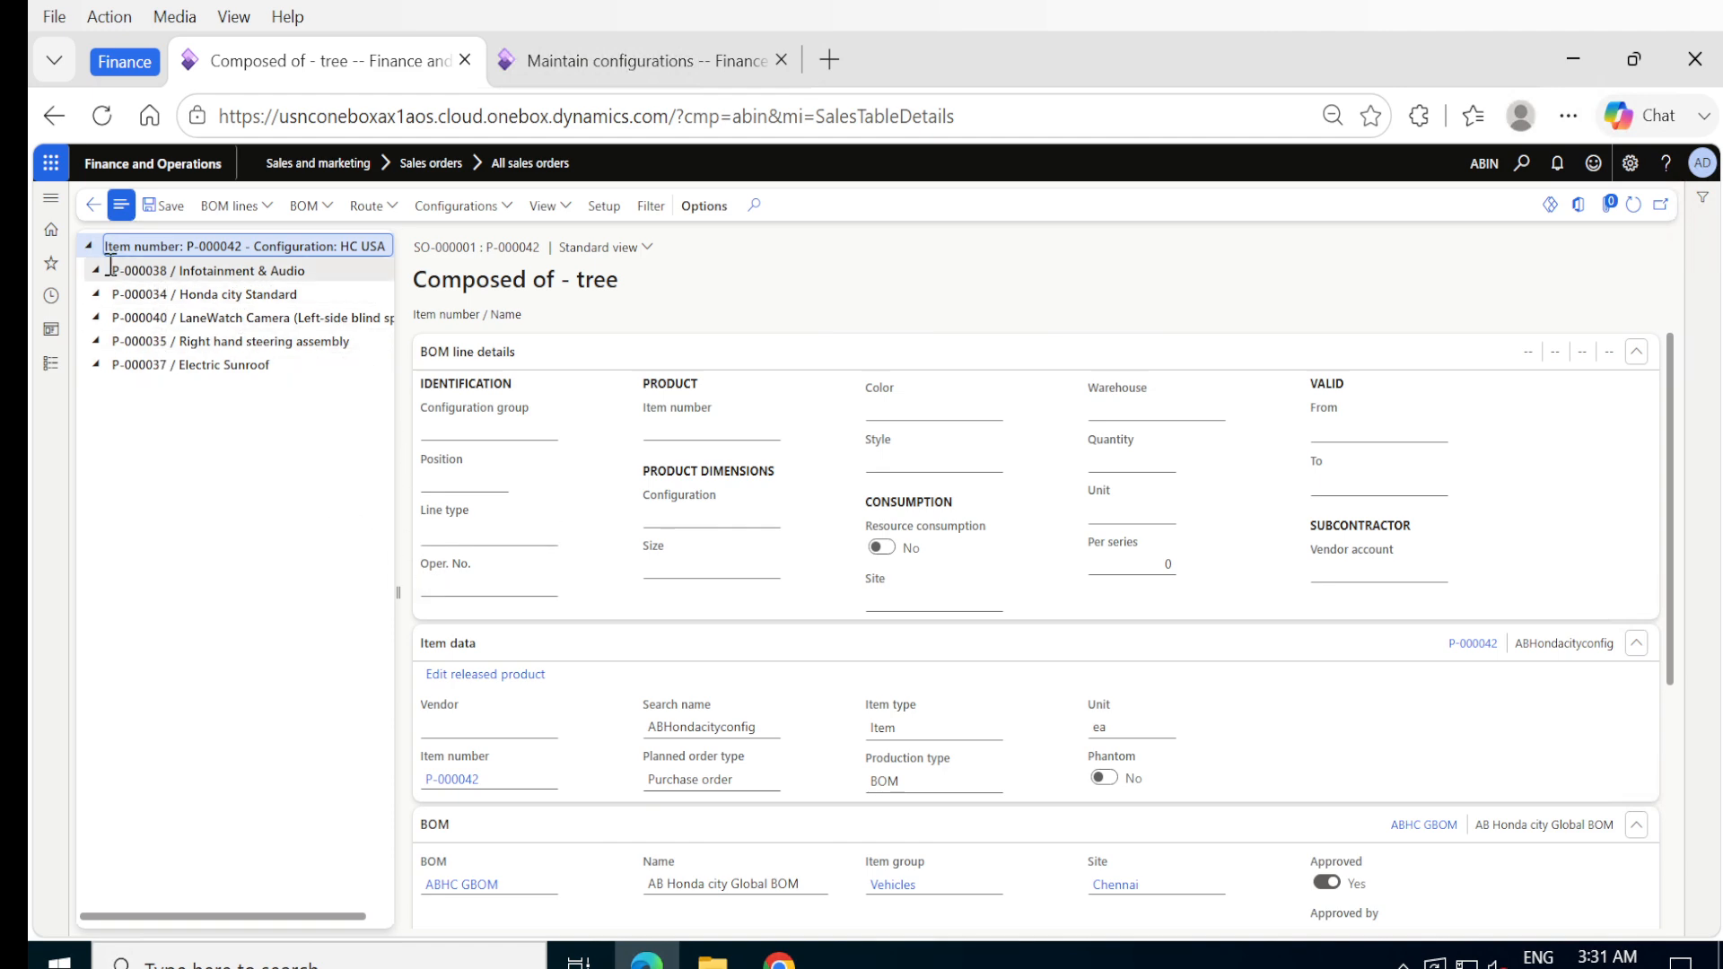
{"action": "left_click", "coordinate": [89, 206]}
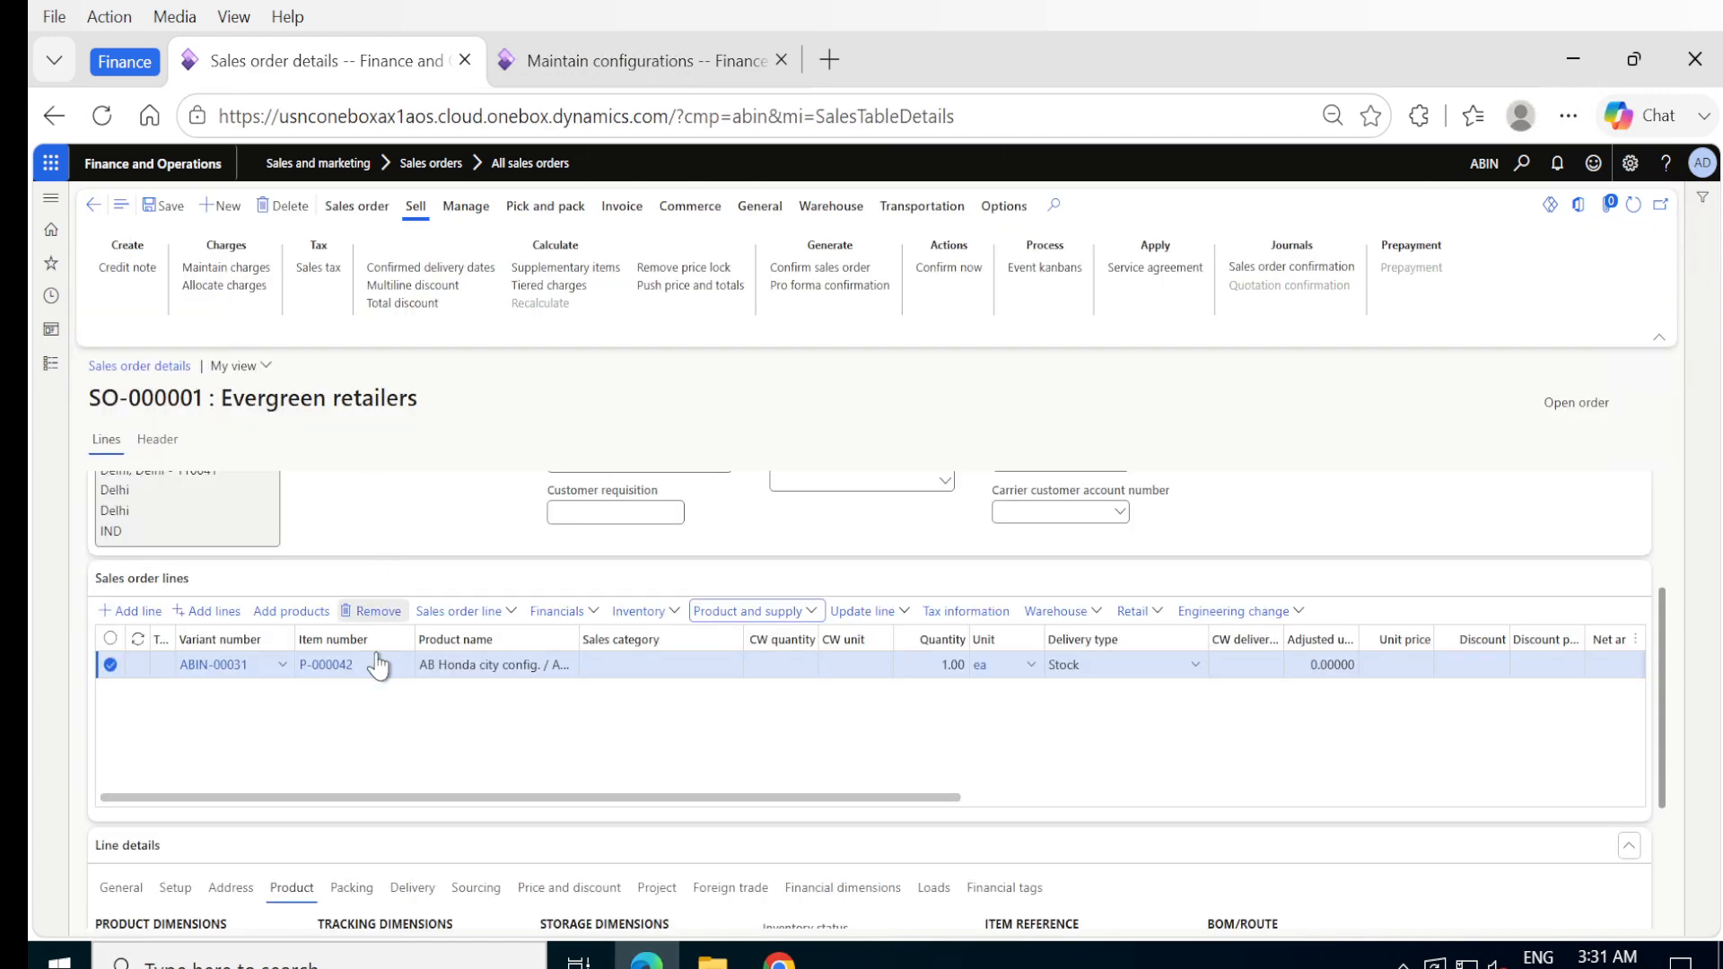
- Reopen the HC USA line's composed-of tree, review its item, BOM and route details, and go back to the order
{"action": "scroll", "coordinate": [421, 712], "scroll_direction": "down", "scroll_amount": 3}
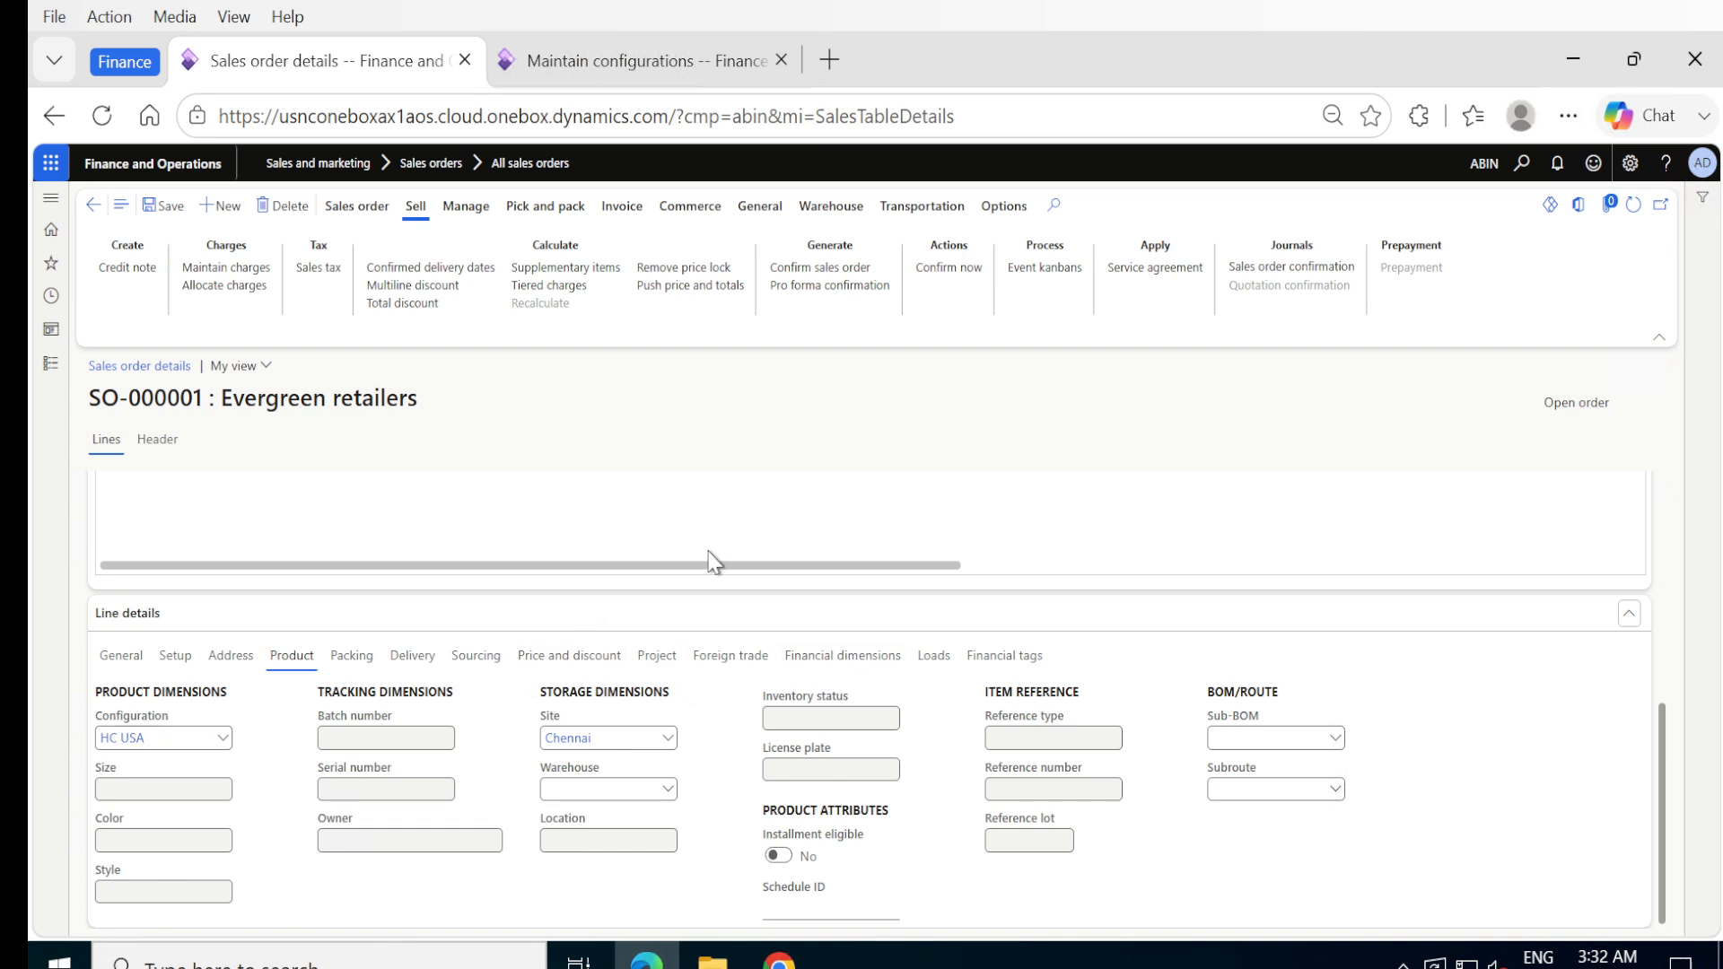
{"action": "scroll", "coordinate": [708, 575], "scroll_direction": "up", "scroll_amount": 5}
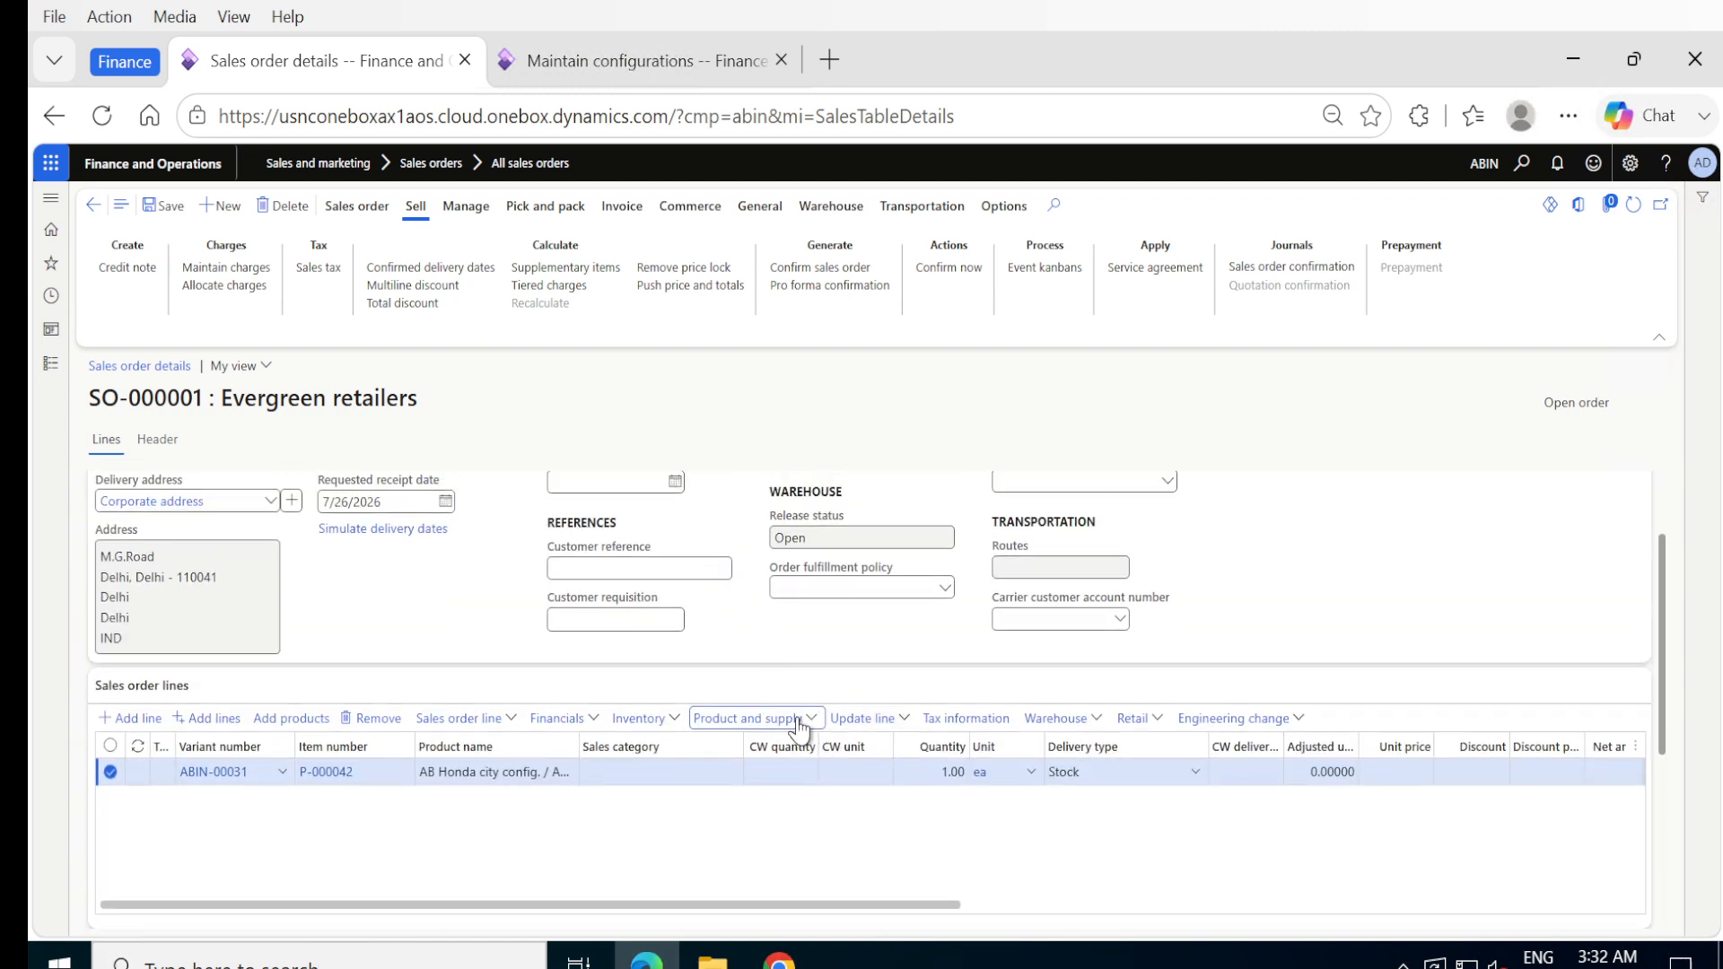
{"action": "left_click", "coordinate": [811, 720]}
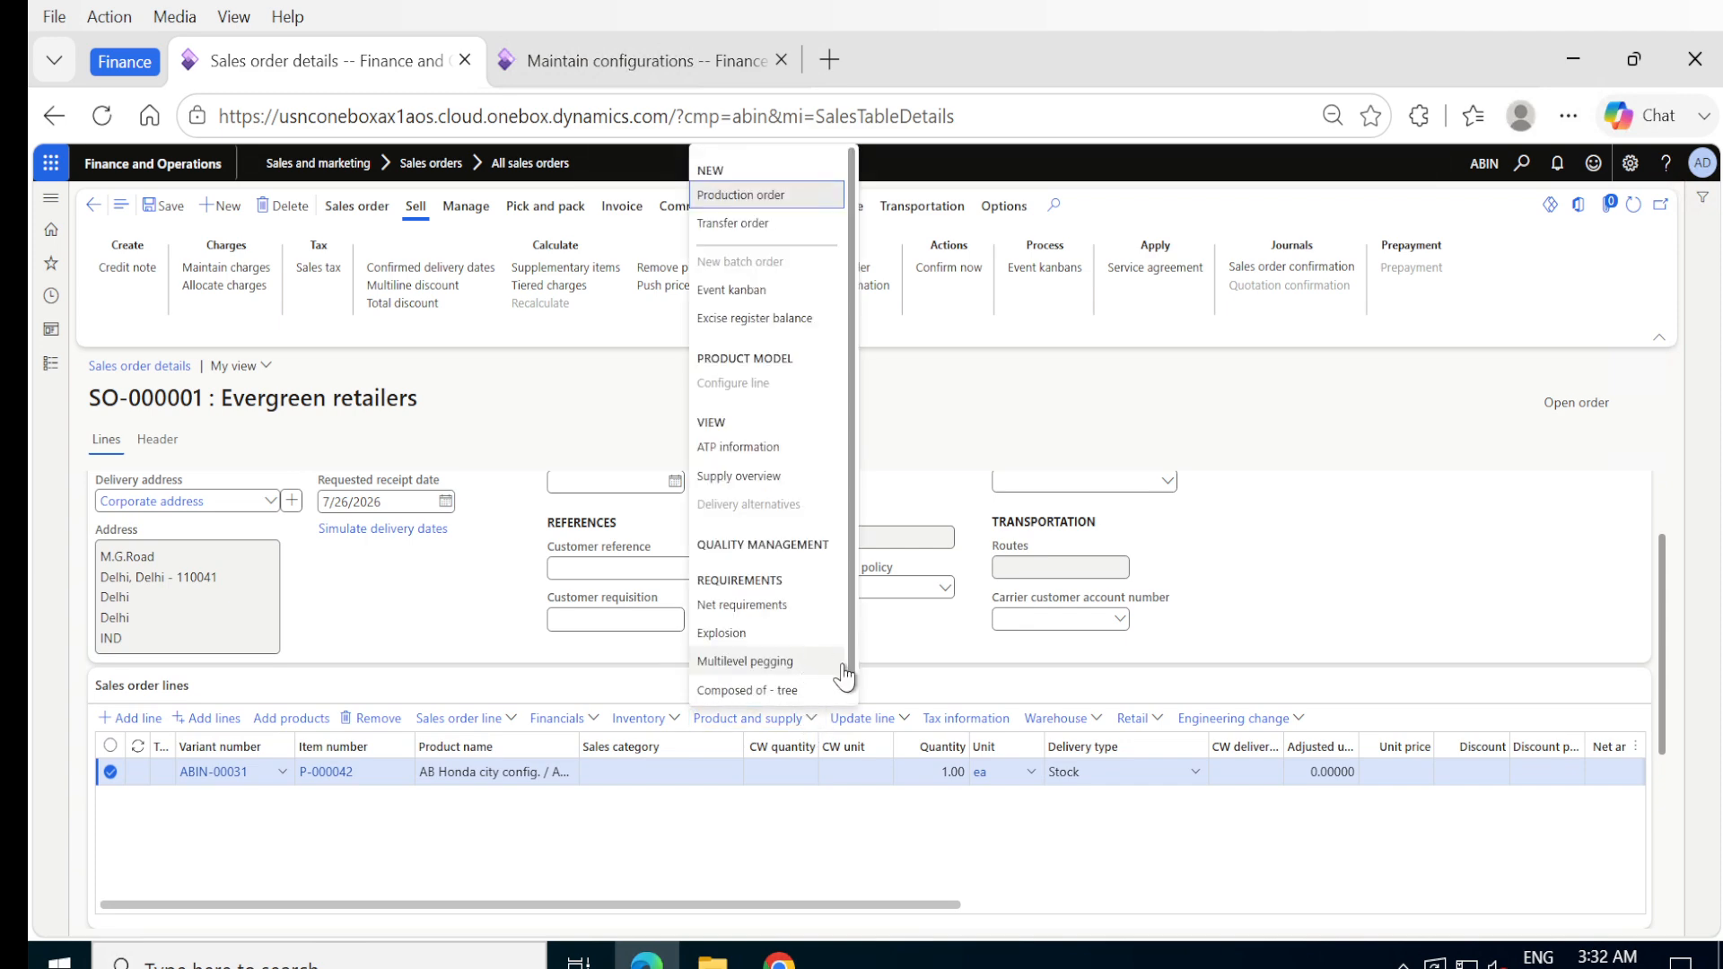
{"action": "left_click", "coordinate": [774, 693]}
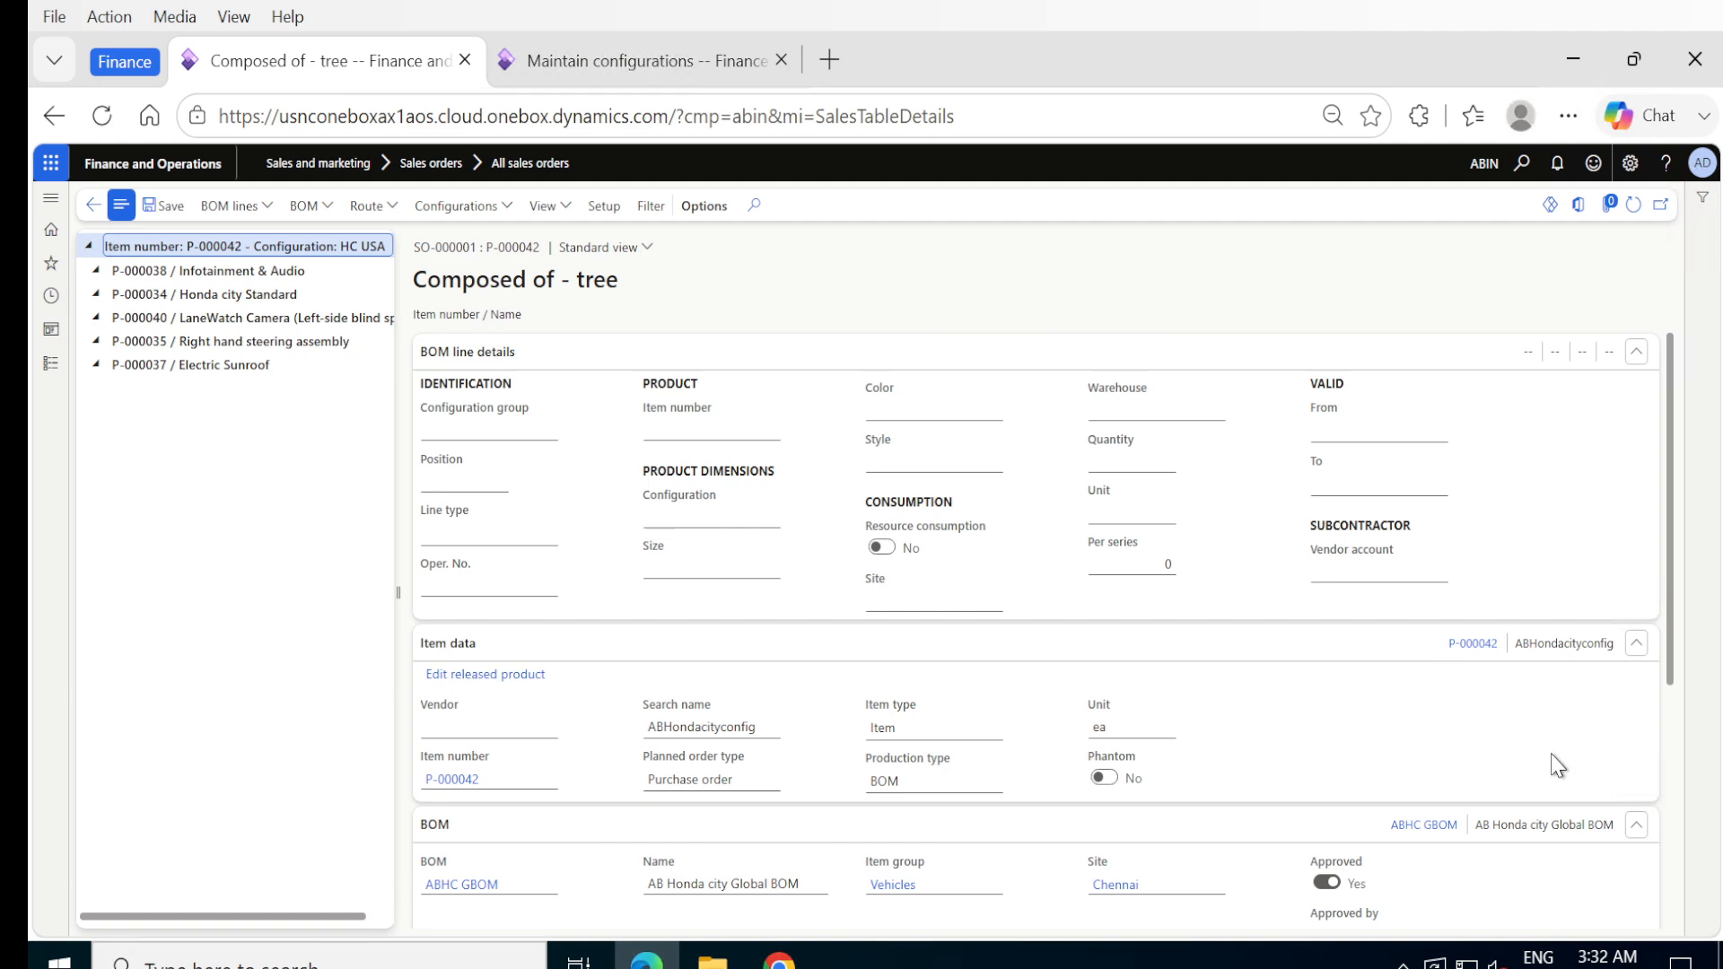
{"action": "scroll", "coordinate": [1514, 731], "scroll_direction": "down", "scroll_amount": 4}
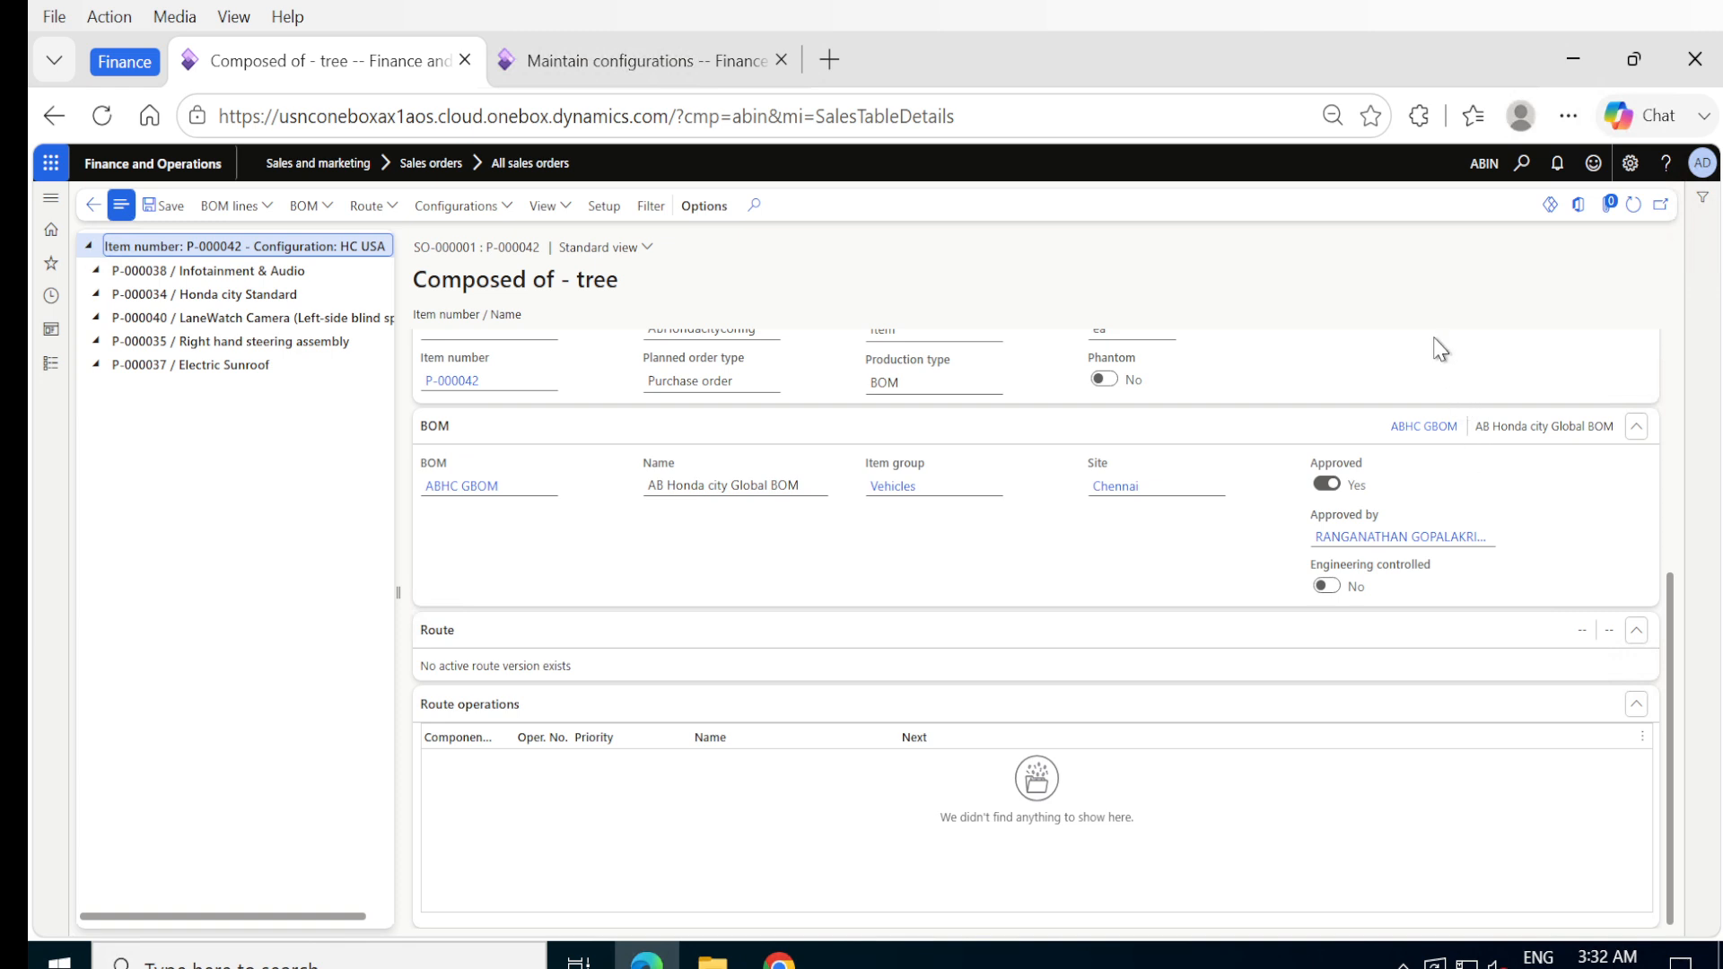
{"action": "scroll", "coordinate": [1440, 350], "scroll_direction": "up", "scroll_amount": 4}
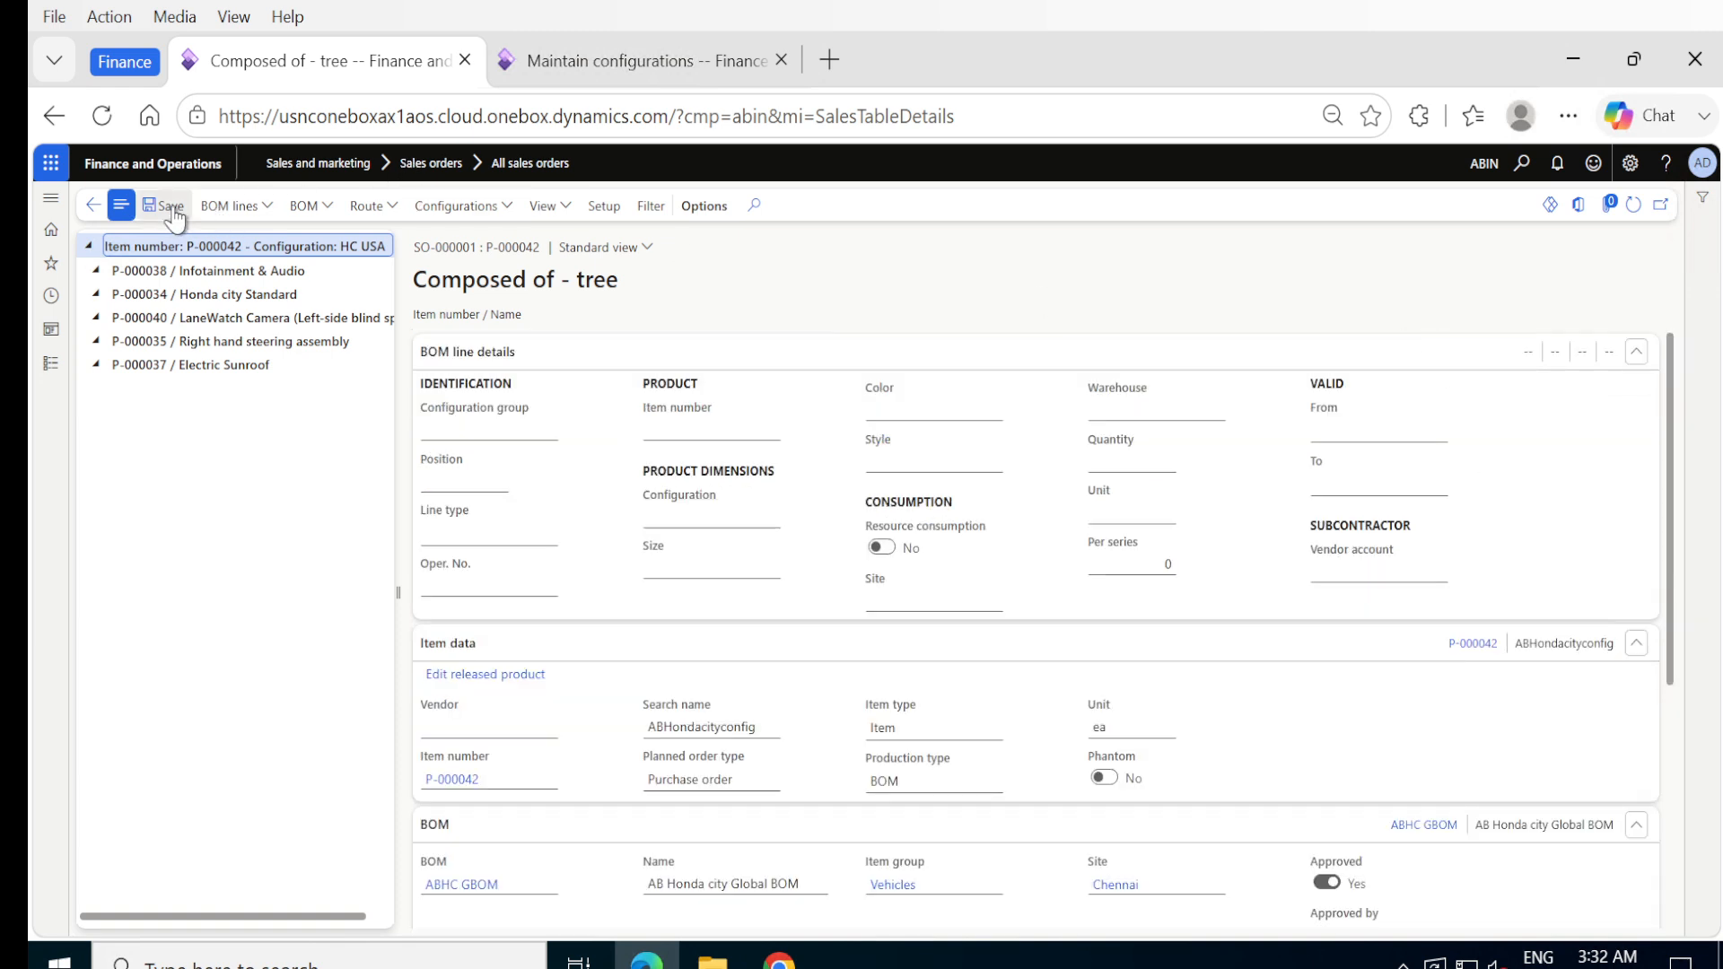
{"action": "left_click", "coordinate": [93, 205]}
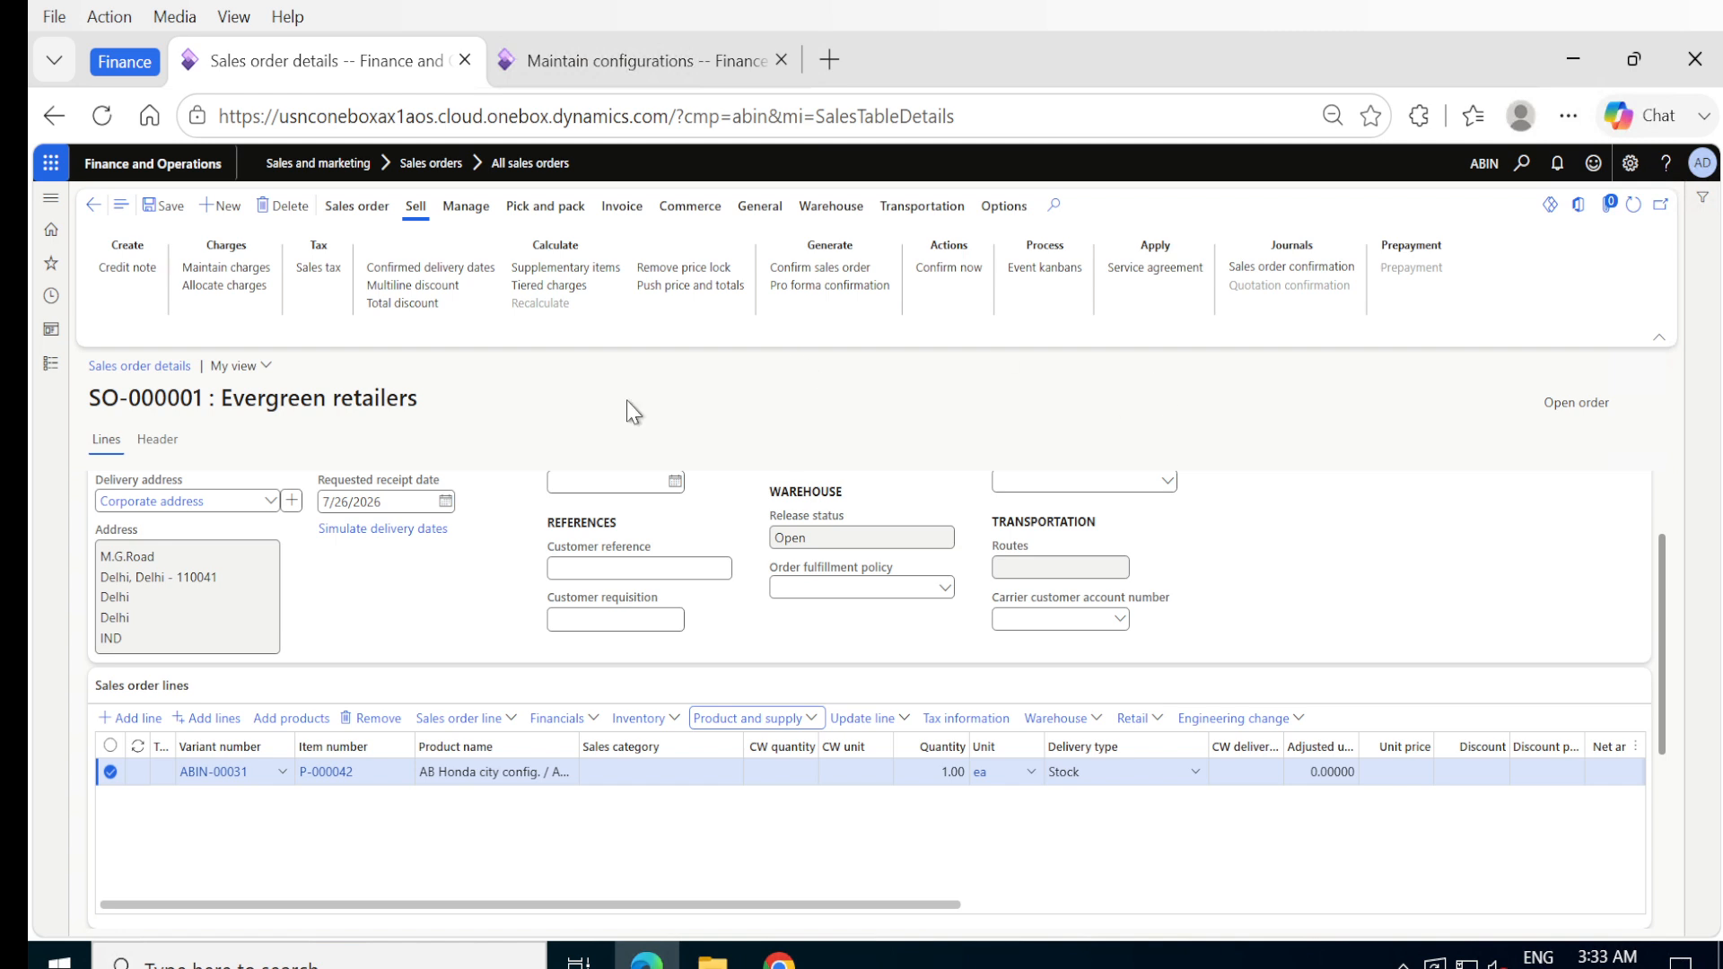
- Remove the P-000042 line with the HC USA configuration from the Evergreen retailers sales order
{"action": "left_click", "coordinate": [541, 208]}
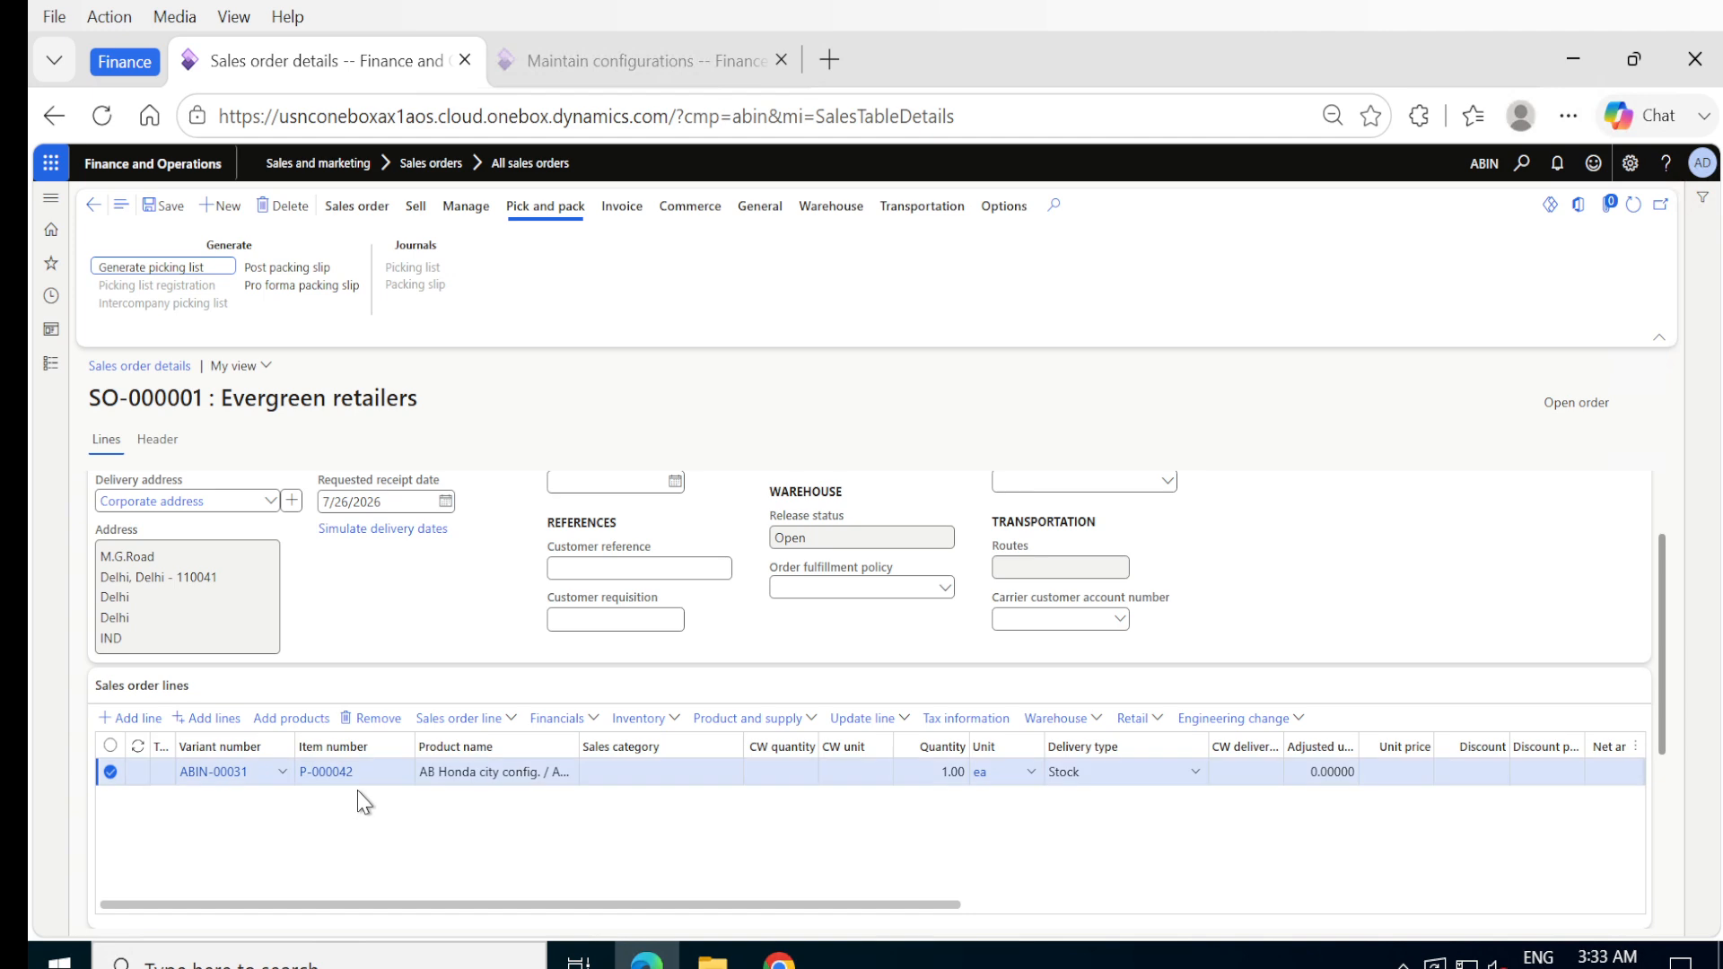
{"action": "mouse_move", "coordinate": [325, 788]}
{"action": "left_click", "coordinate": [373, 728]}
{"action": "left_click", "coordinate": [1063, 520]}
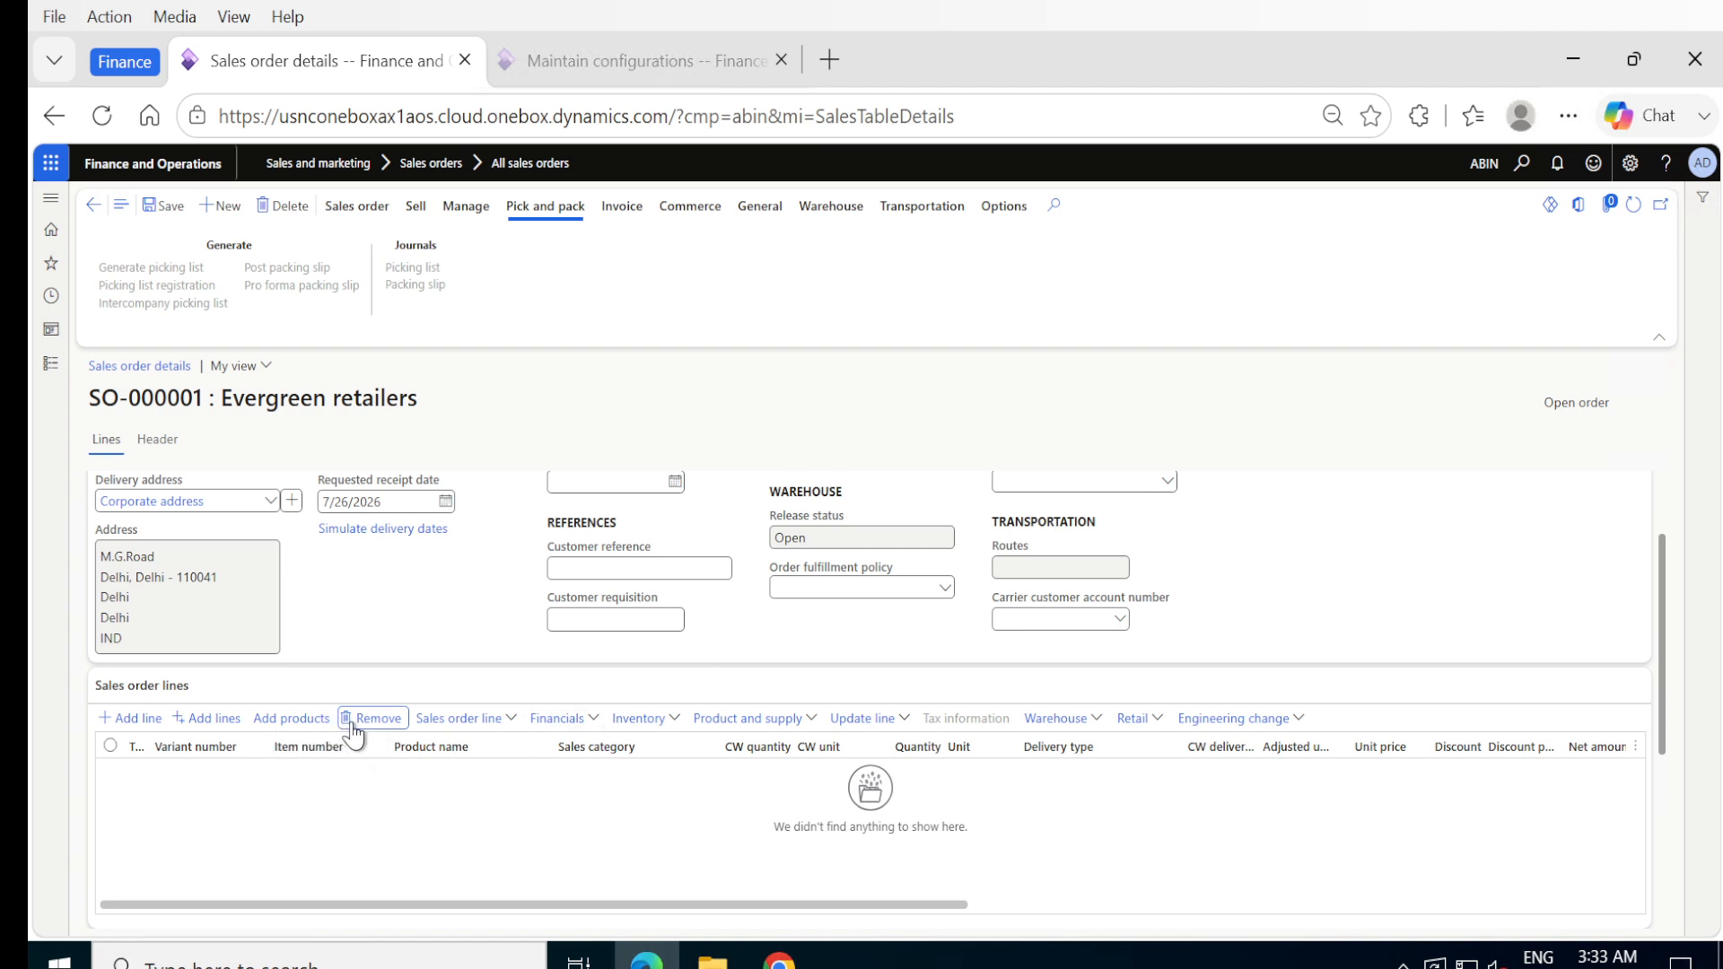
- Add a fresh sales order line for item P-000042, AB Honda city config., and try to save the order
{"action": "left_click", "coordinate": [112, 719]}
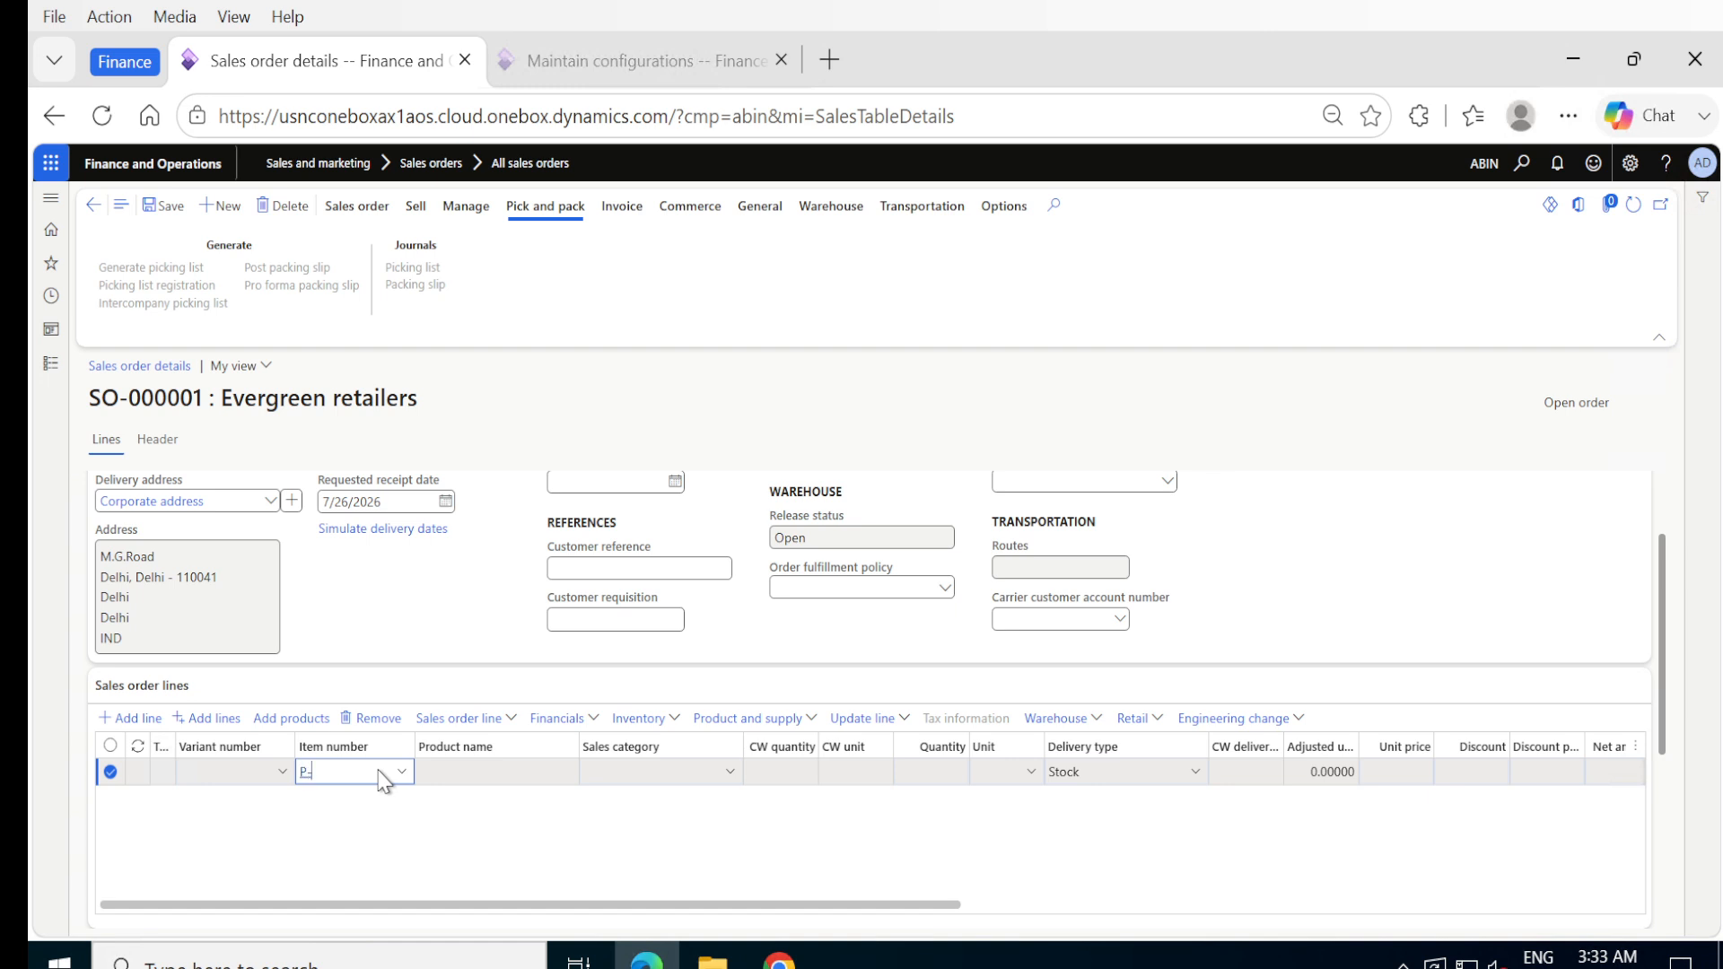
{"action": "type", "text": "P-000042"}
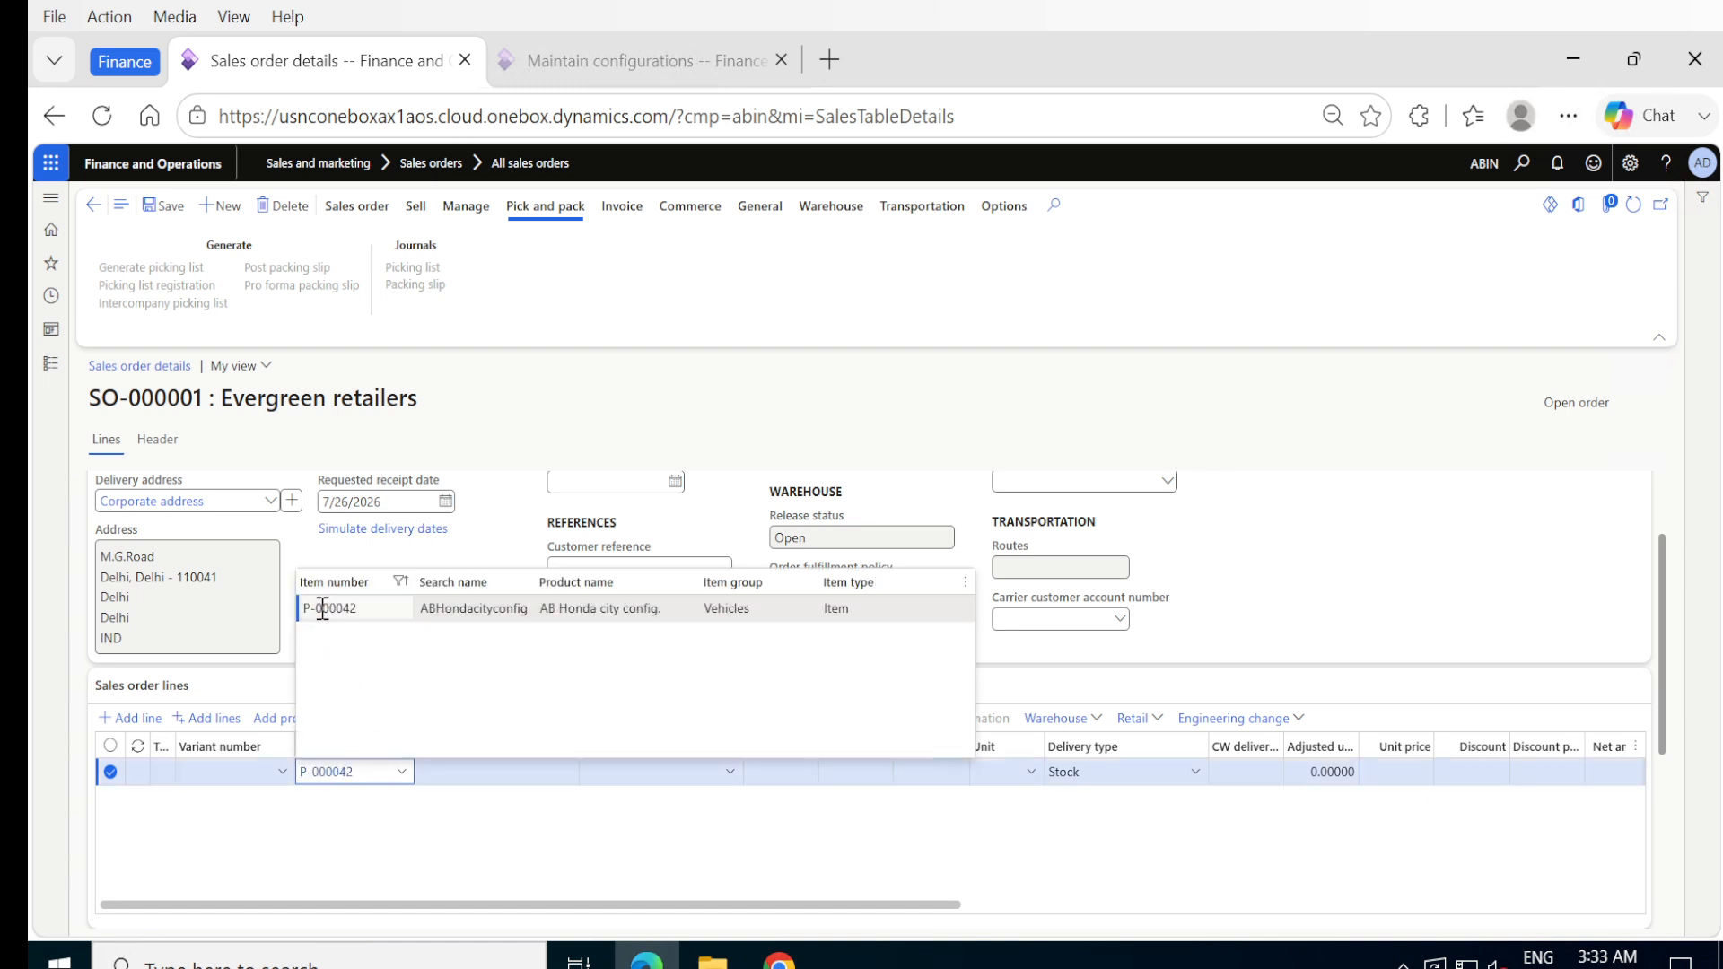
{"action": "left_click", "coordinate": [326, 615]}
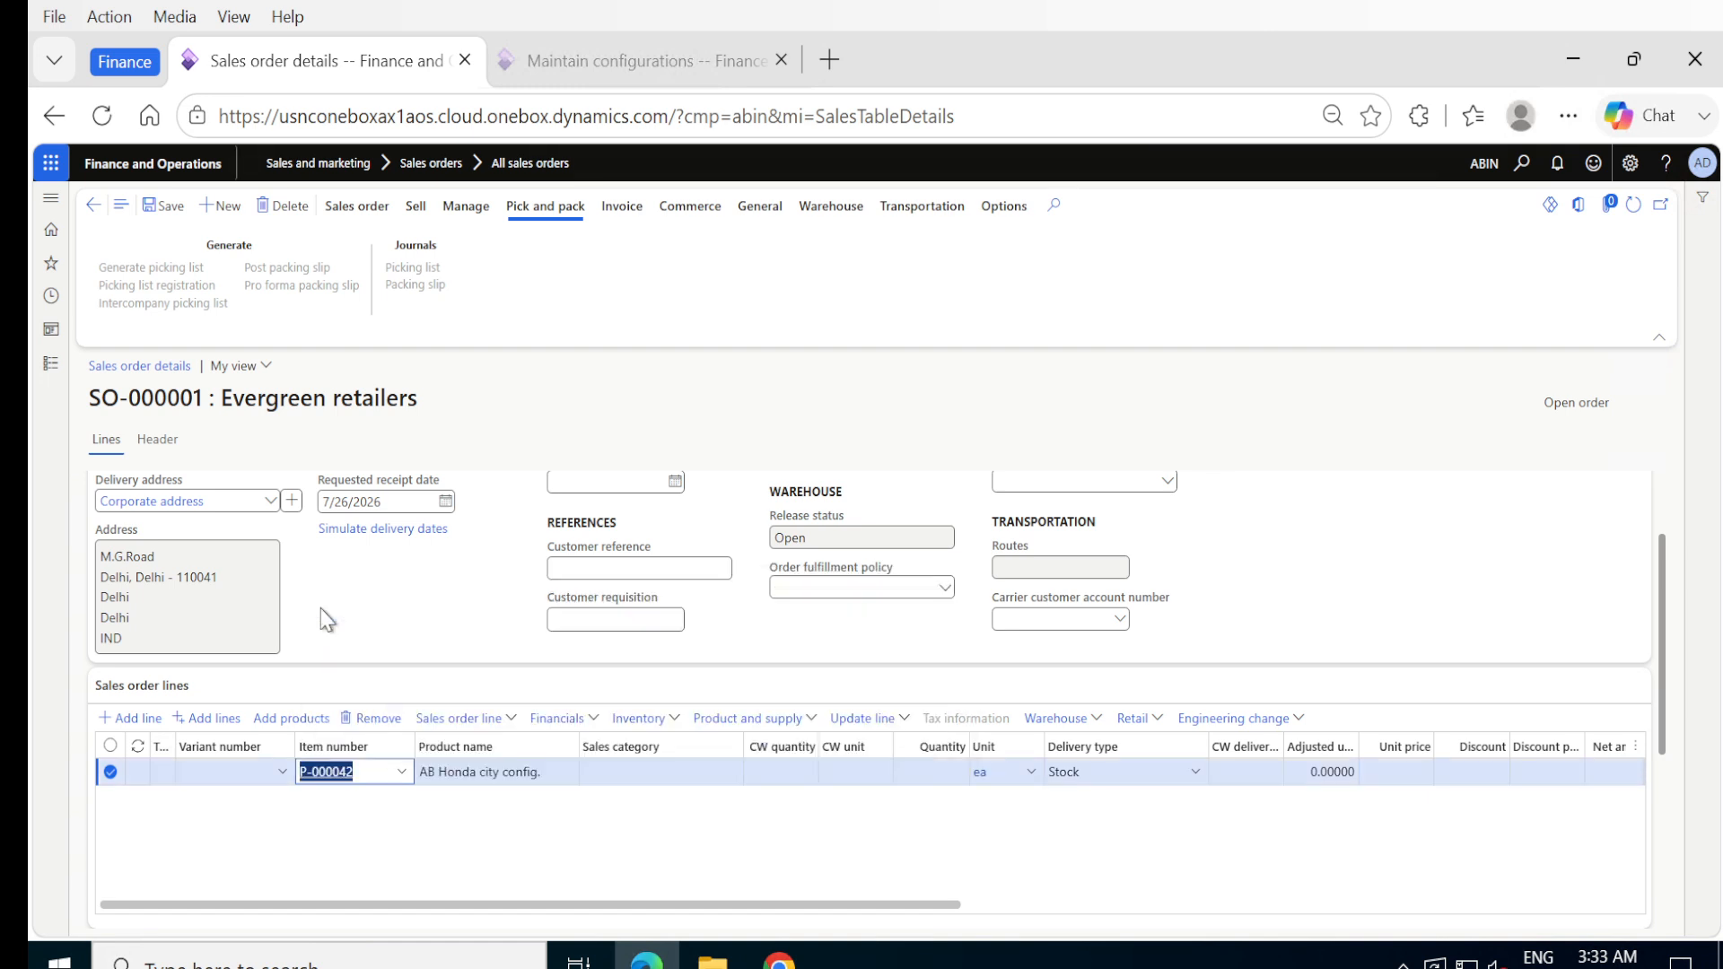
{"action": "left_click", "coordinate": [171, 208]}
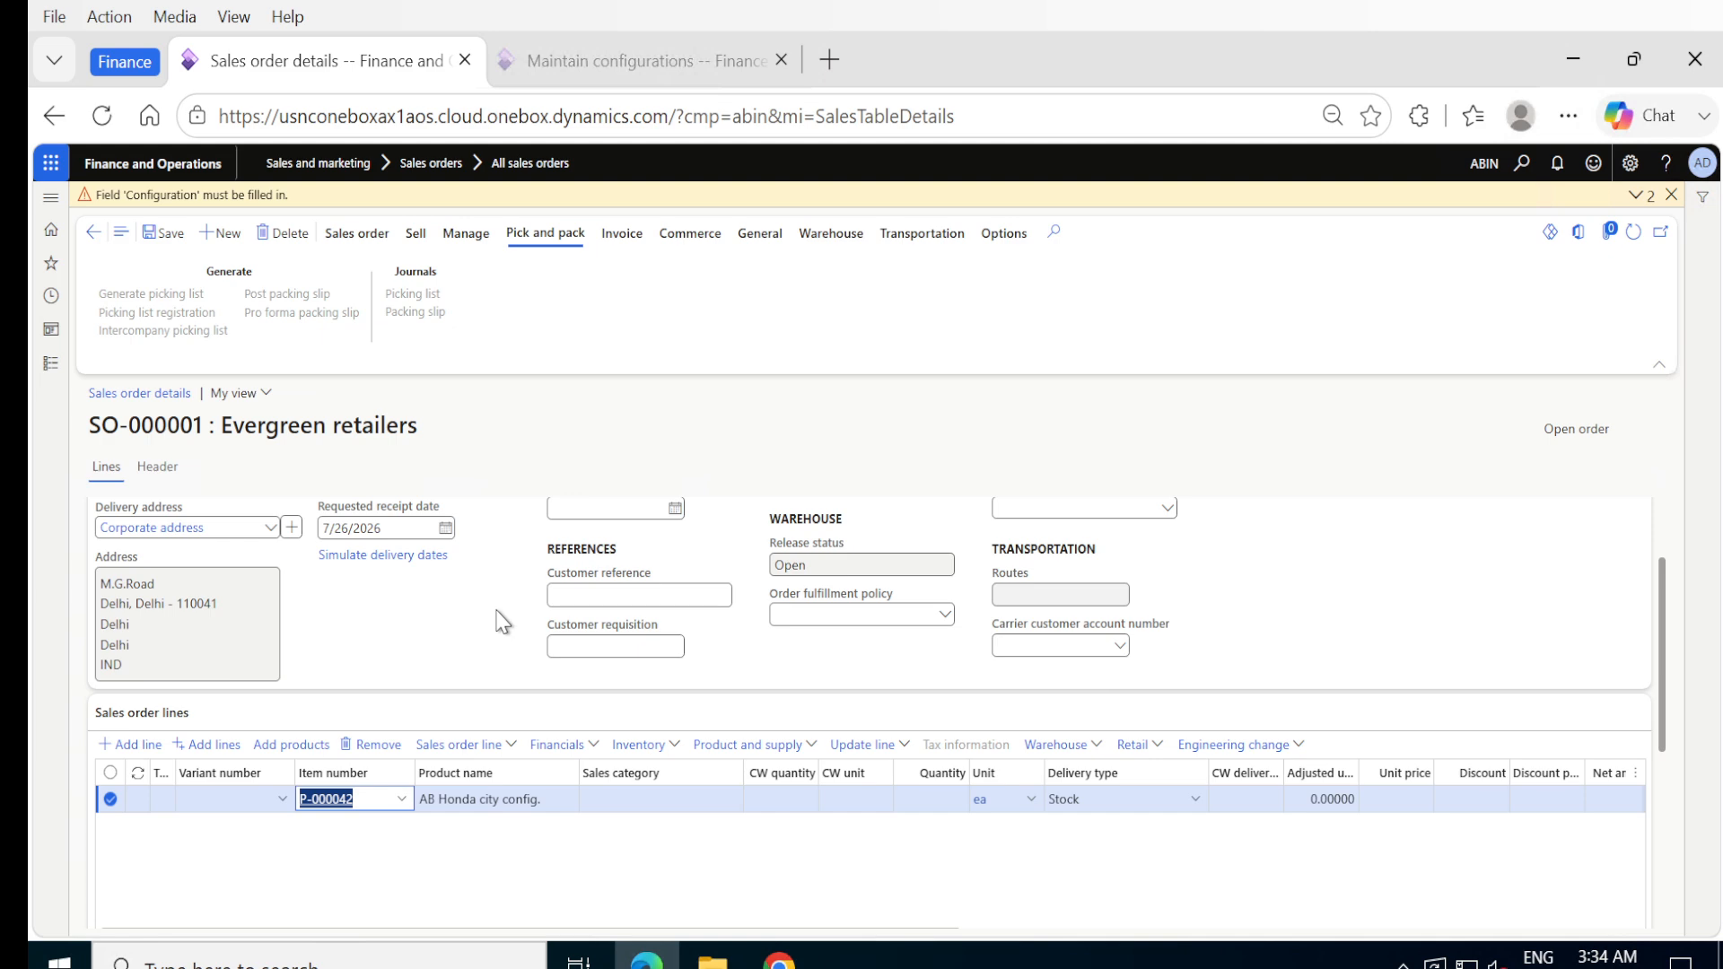
- Set the new line's product configuration to the existing HC INDIA and save the sales order
{"action": "scroll", "coordinate": [500, 622], "scroll_direction": "down", "scroll_amount": 5}
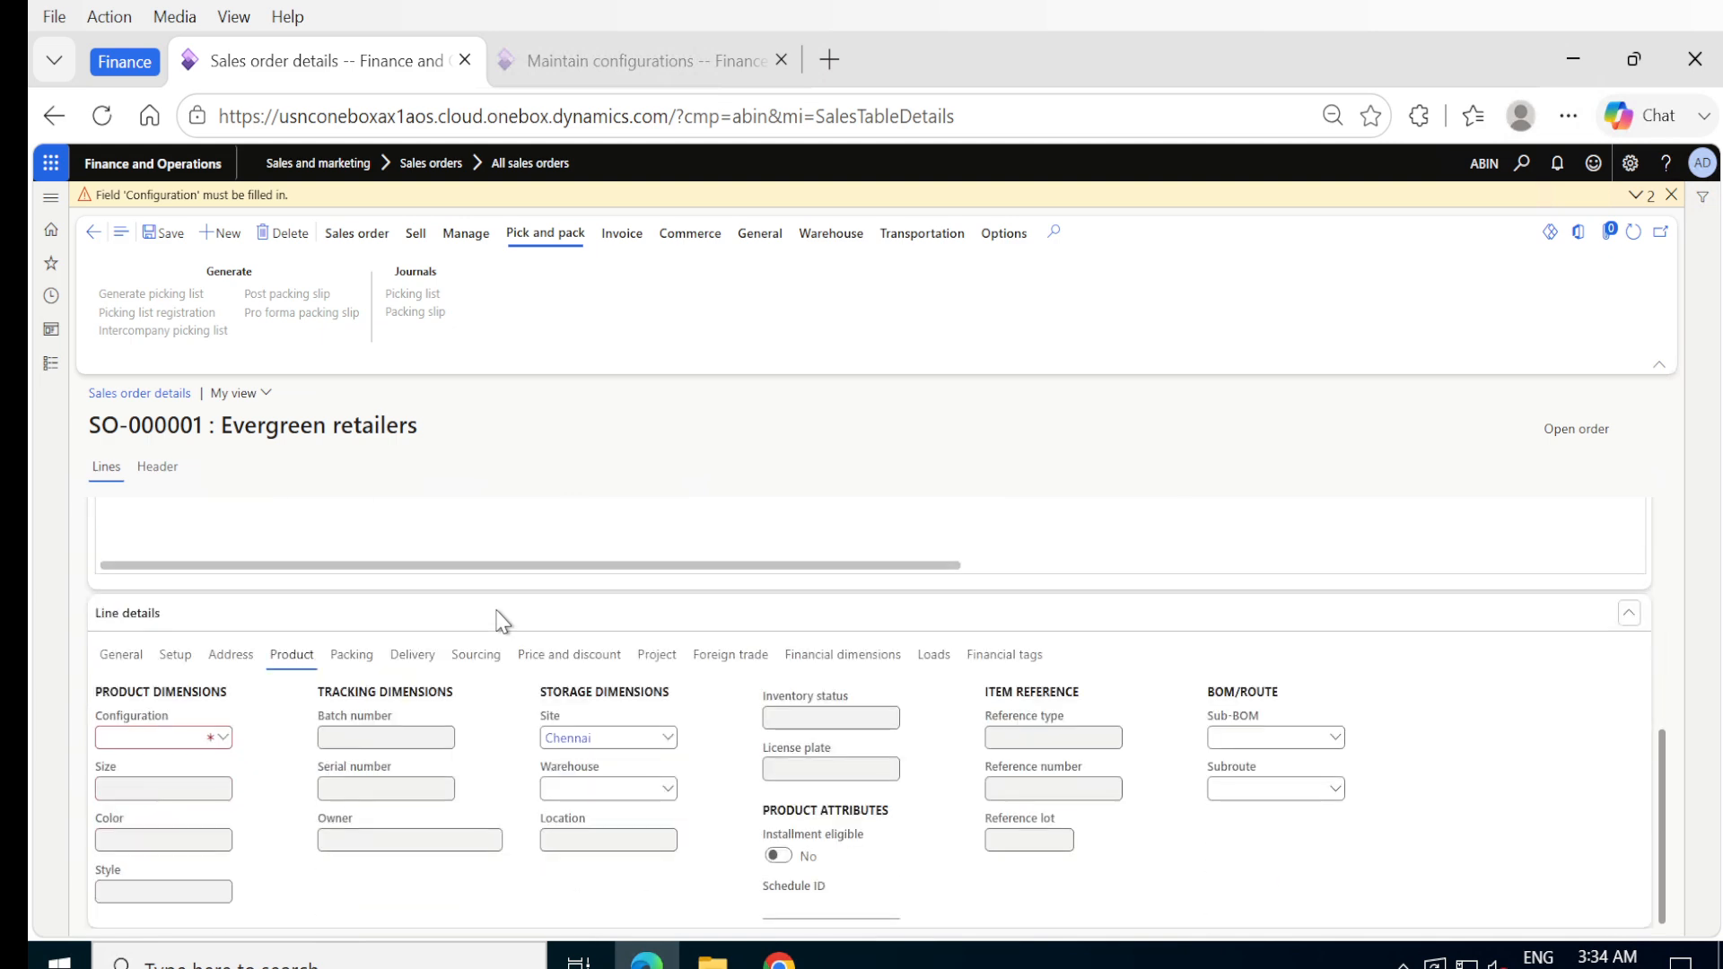
{"action": "left_click", "coordinate": [223, 738]}
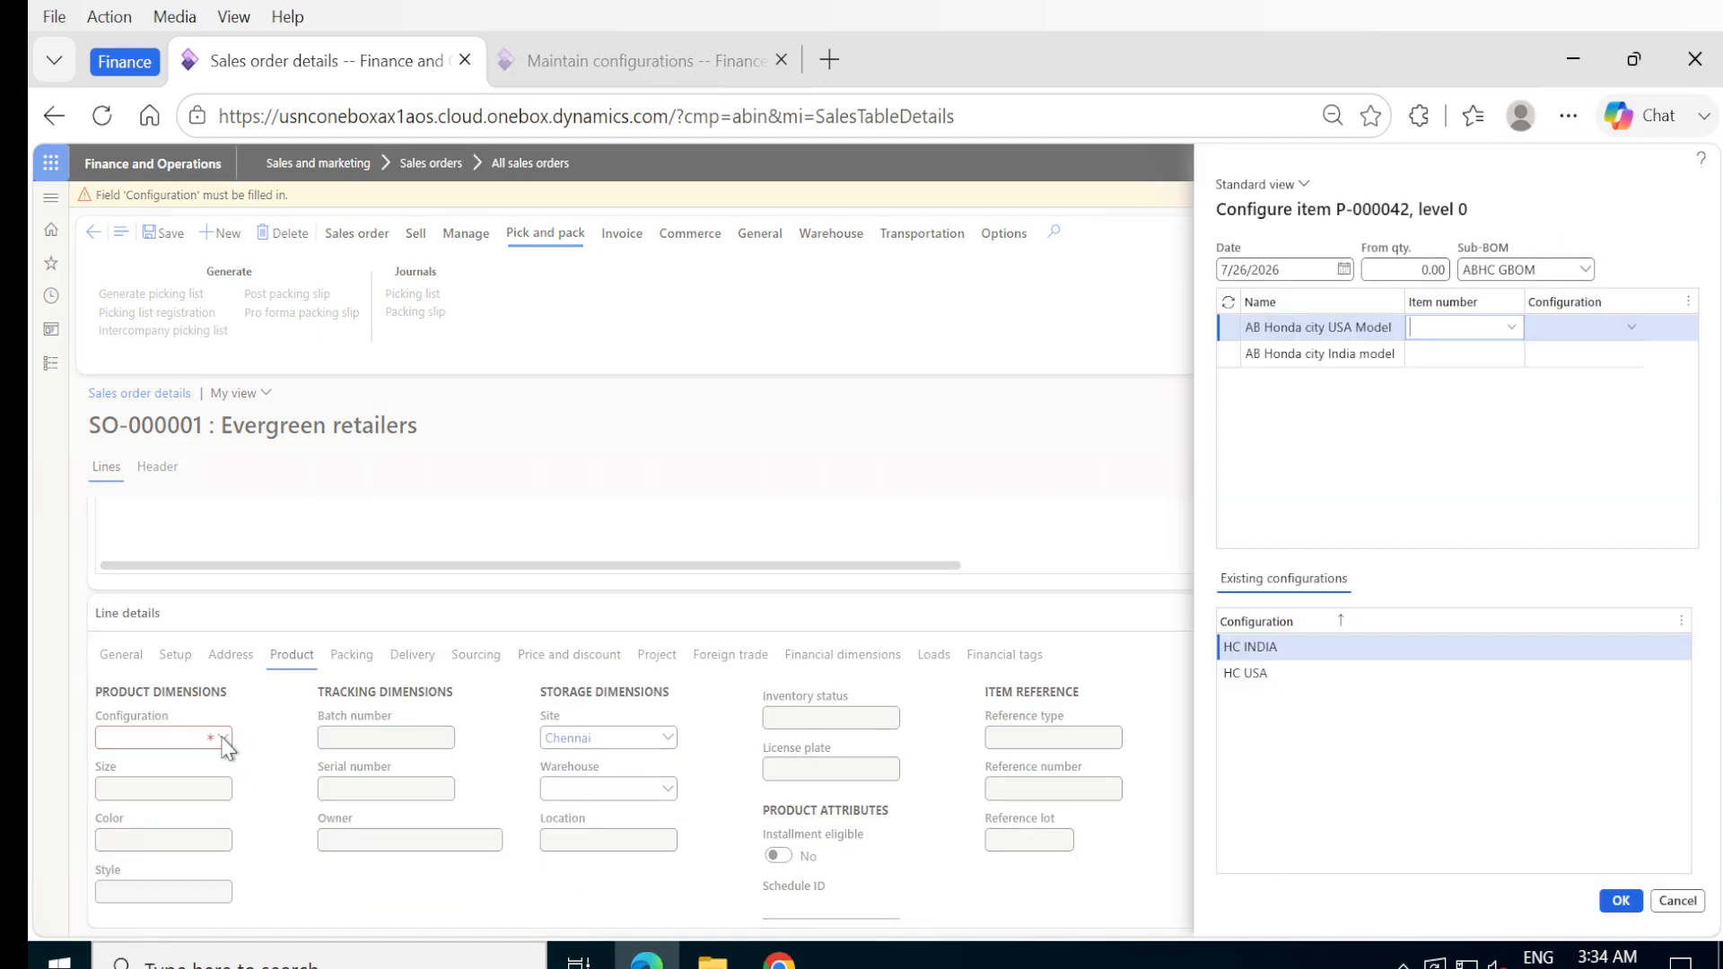
{"action": "left_click", "coordinate": [1234, 648]}
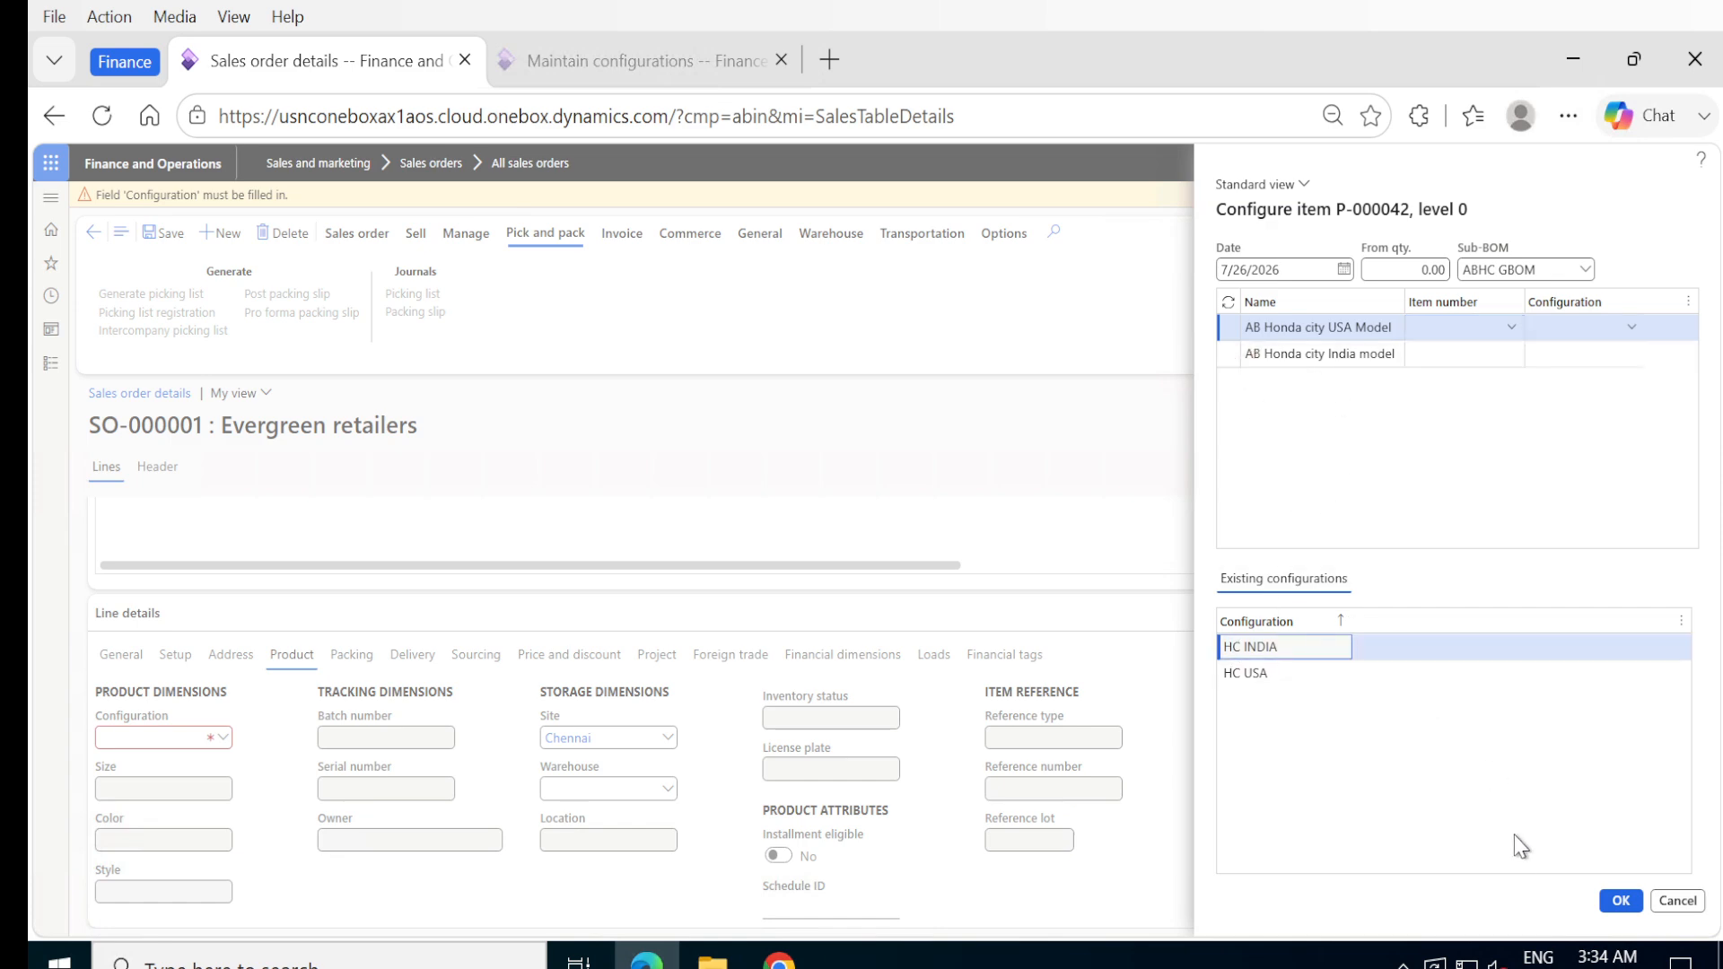
{"action": "left_click", "coordinate": [1611, 898]}
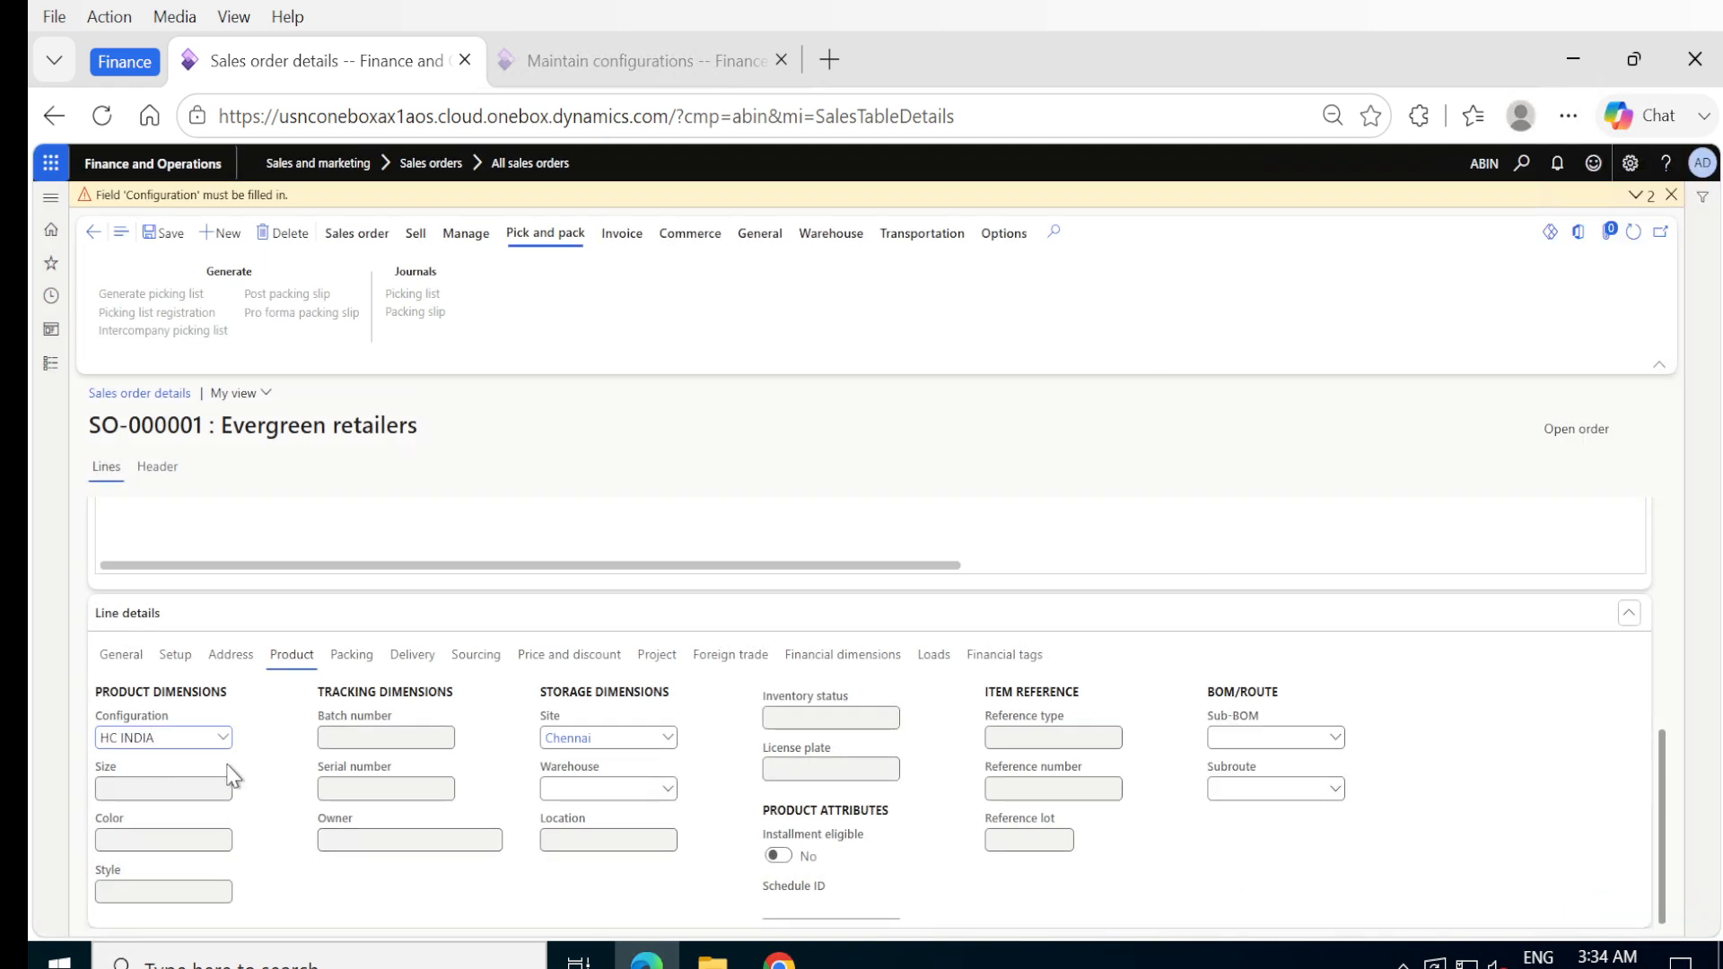
{"action": "left_click", "coordinate": [171, 235]}
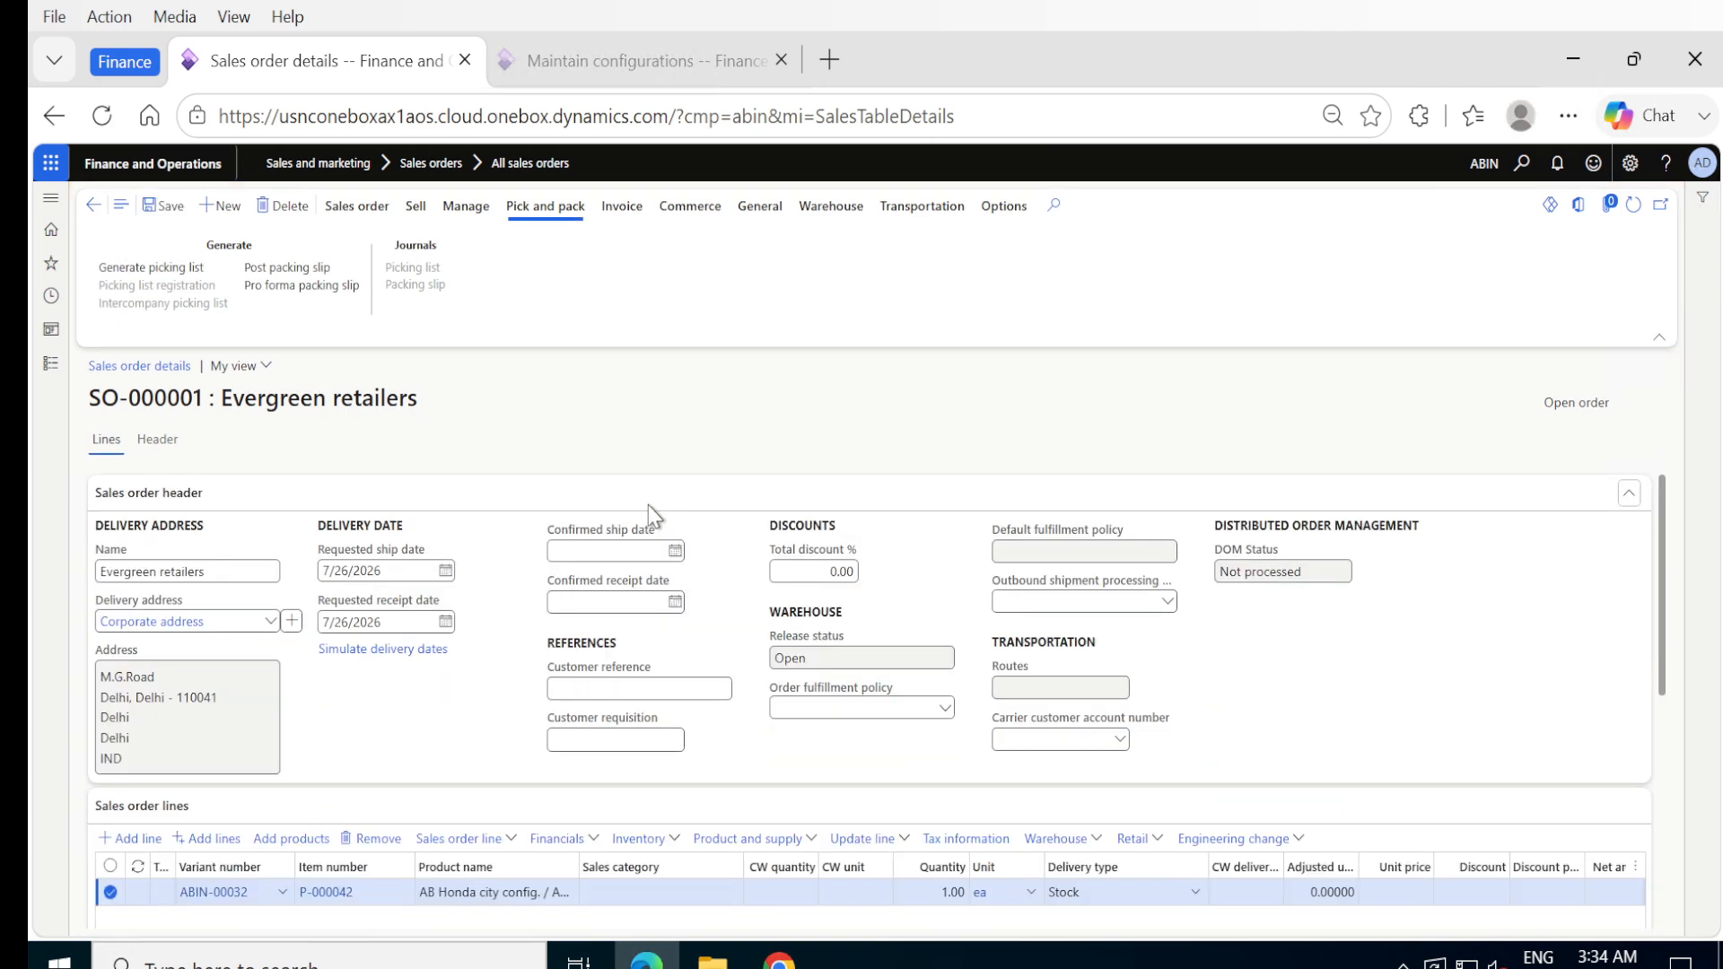
- Open the composed-of tree of the HC INDIA line to examine its components
{"action": "left_click", "coordinate": [813, 840]}
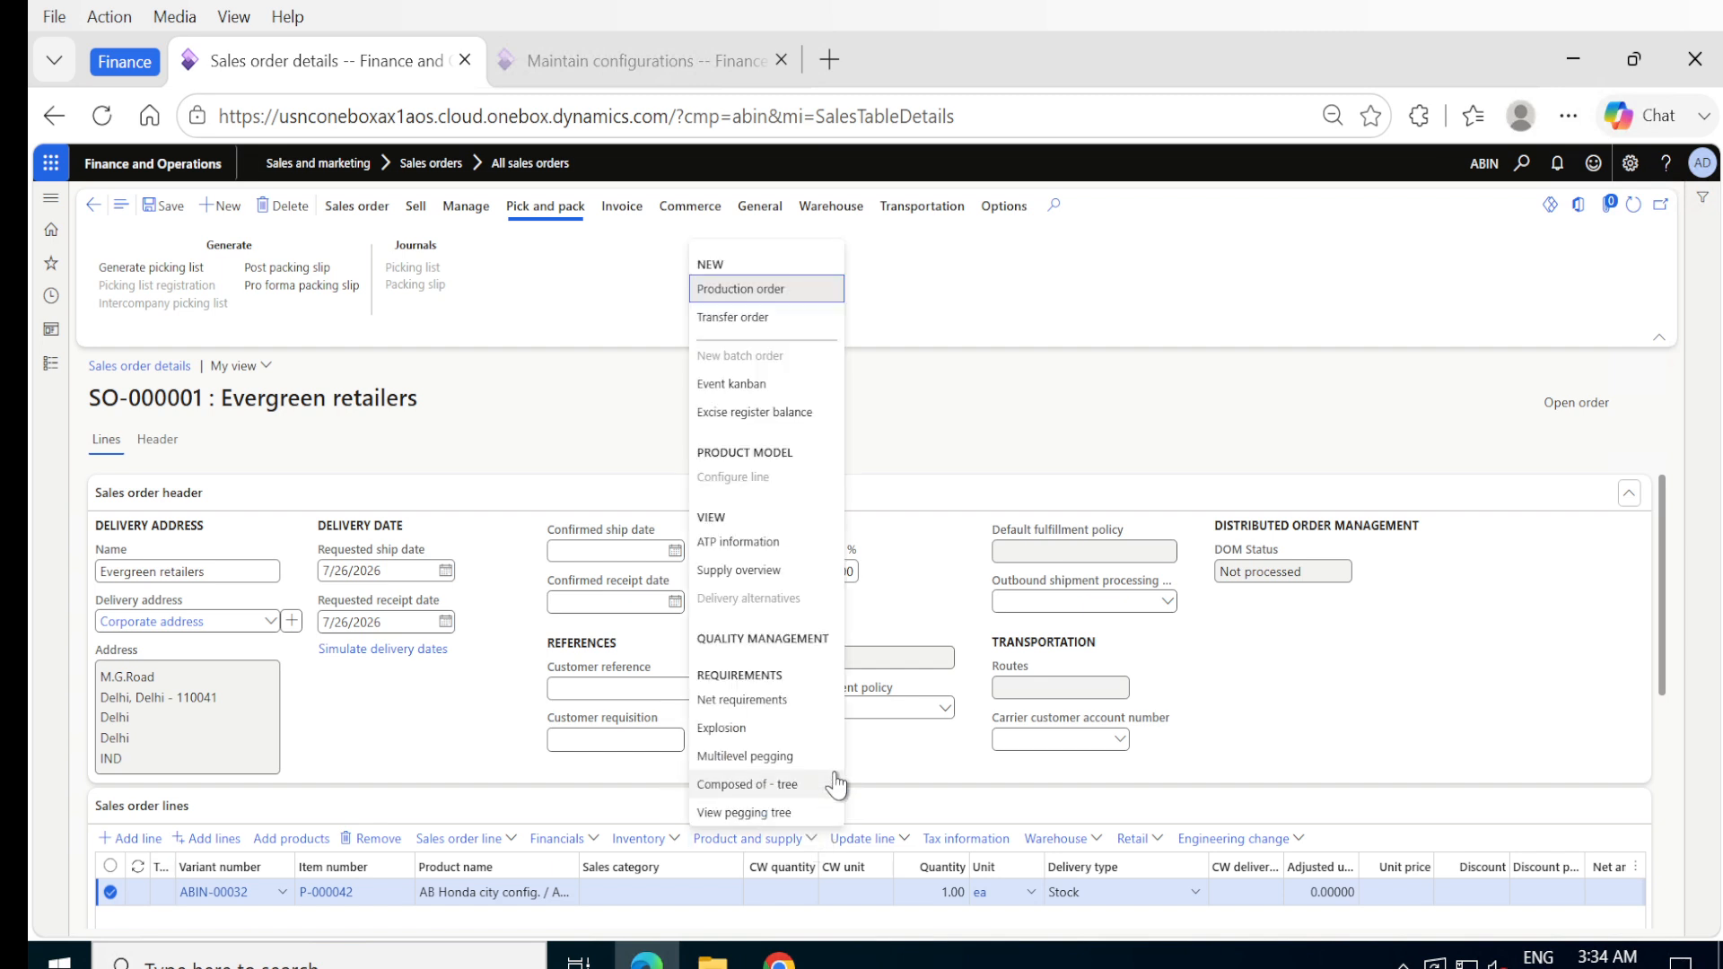
{"action": "left_click", "coordinate": [788, 786]}
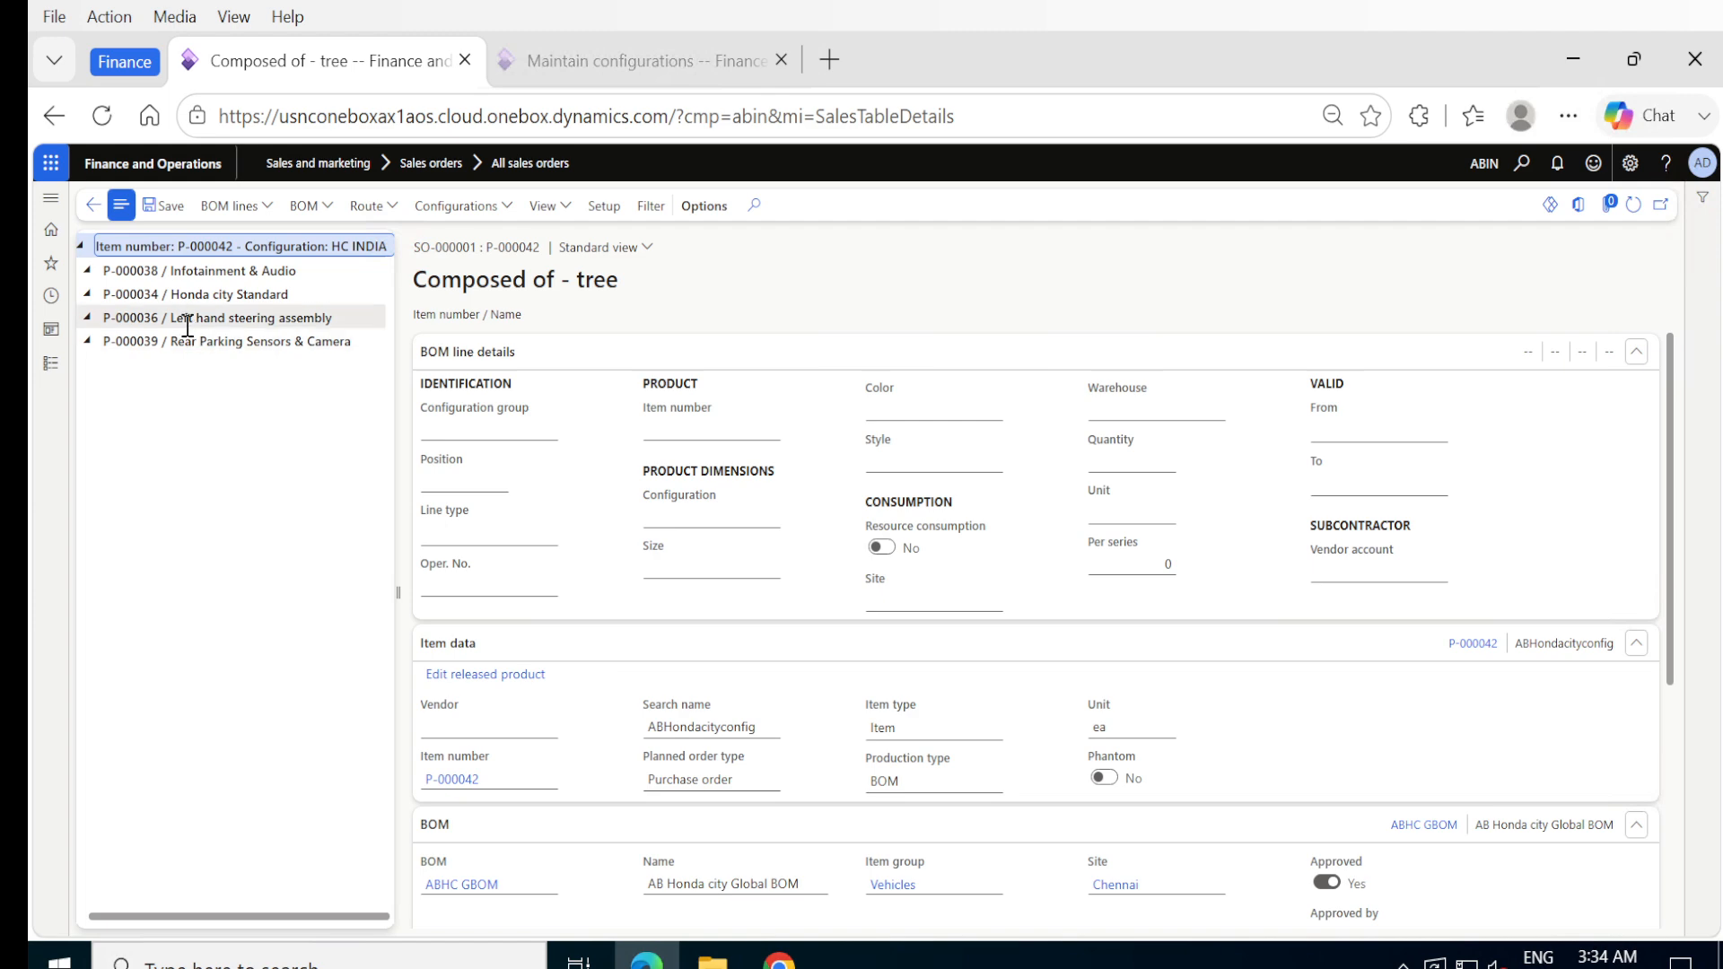